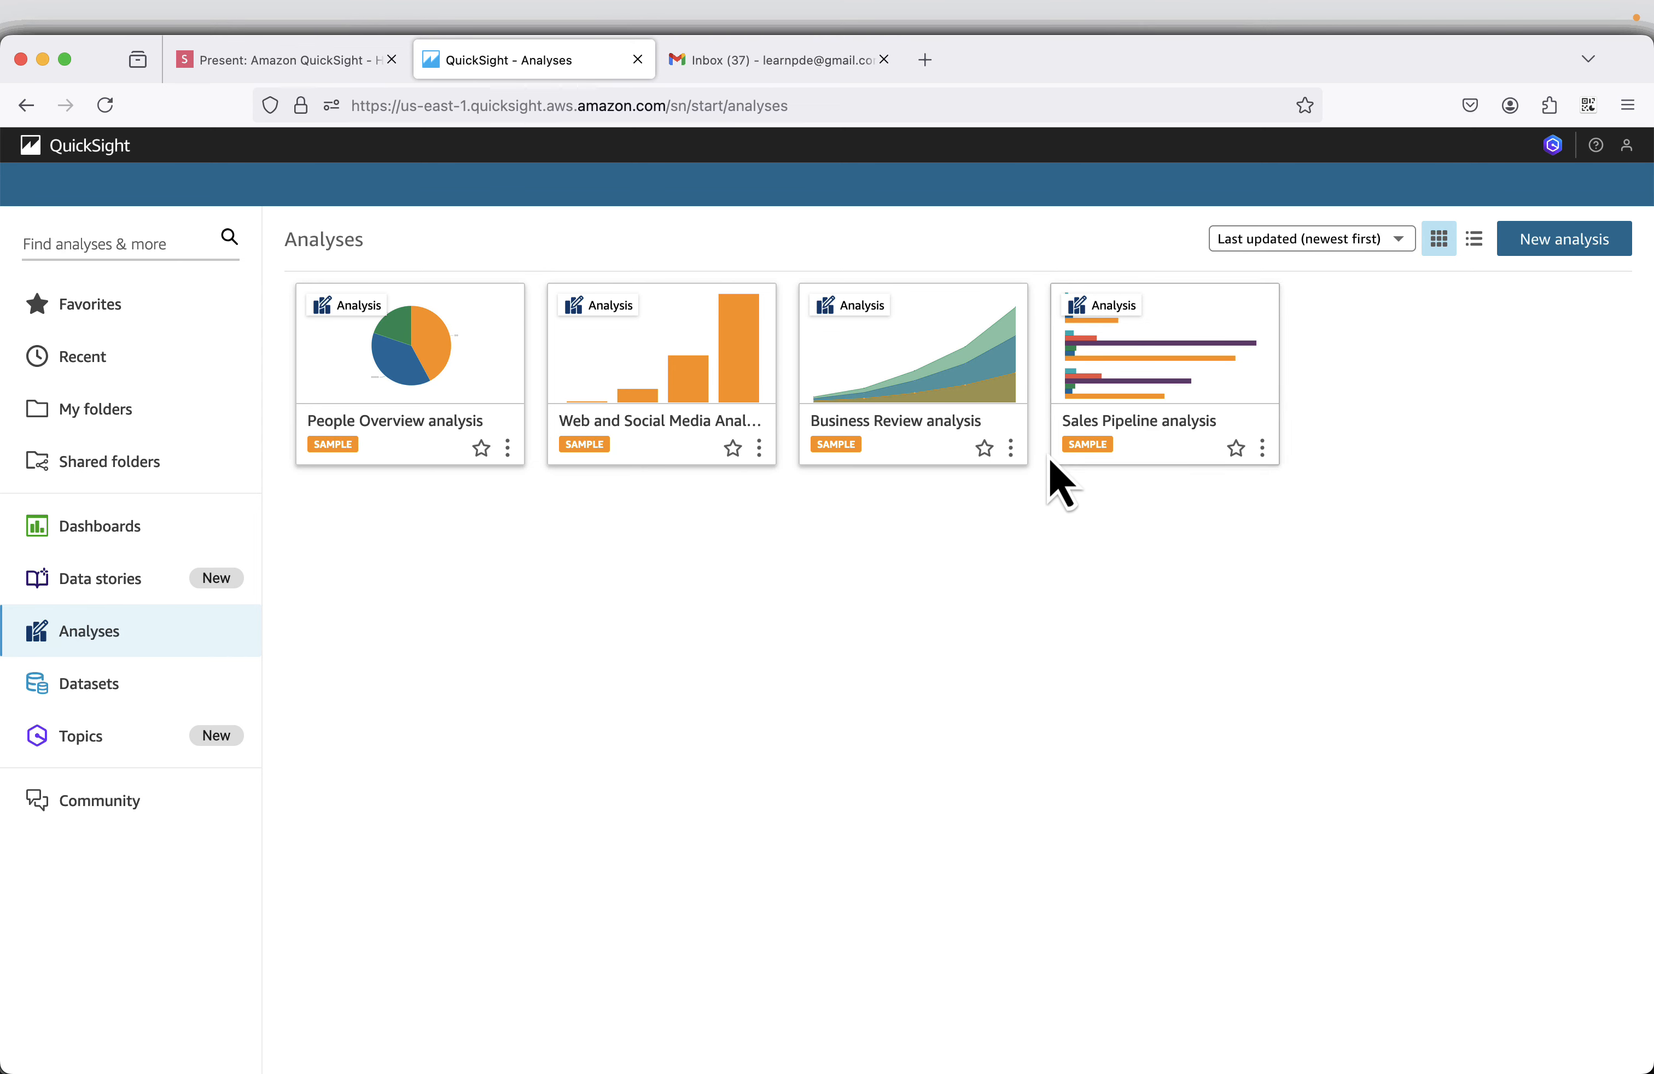
Create a new dataset by uploading sales_data.csv from the QuickSight-Demo folder on the Desktop.
{"action": "left_click", "coordinate": [98, 687]}
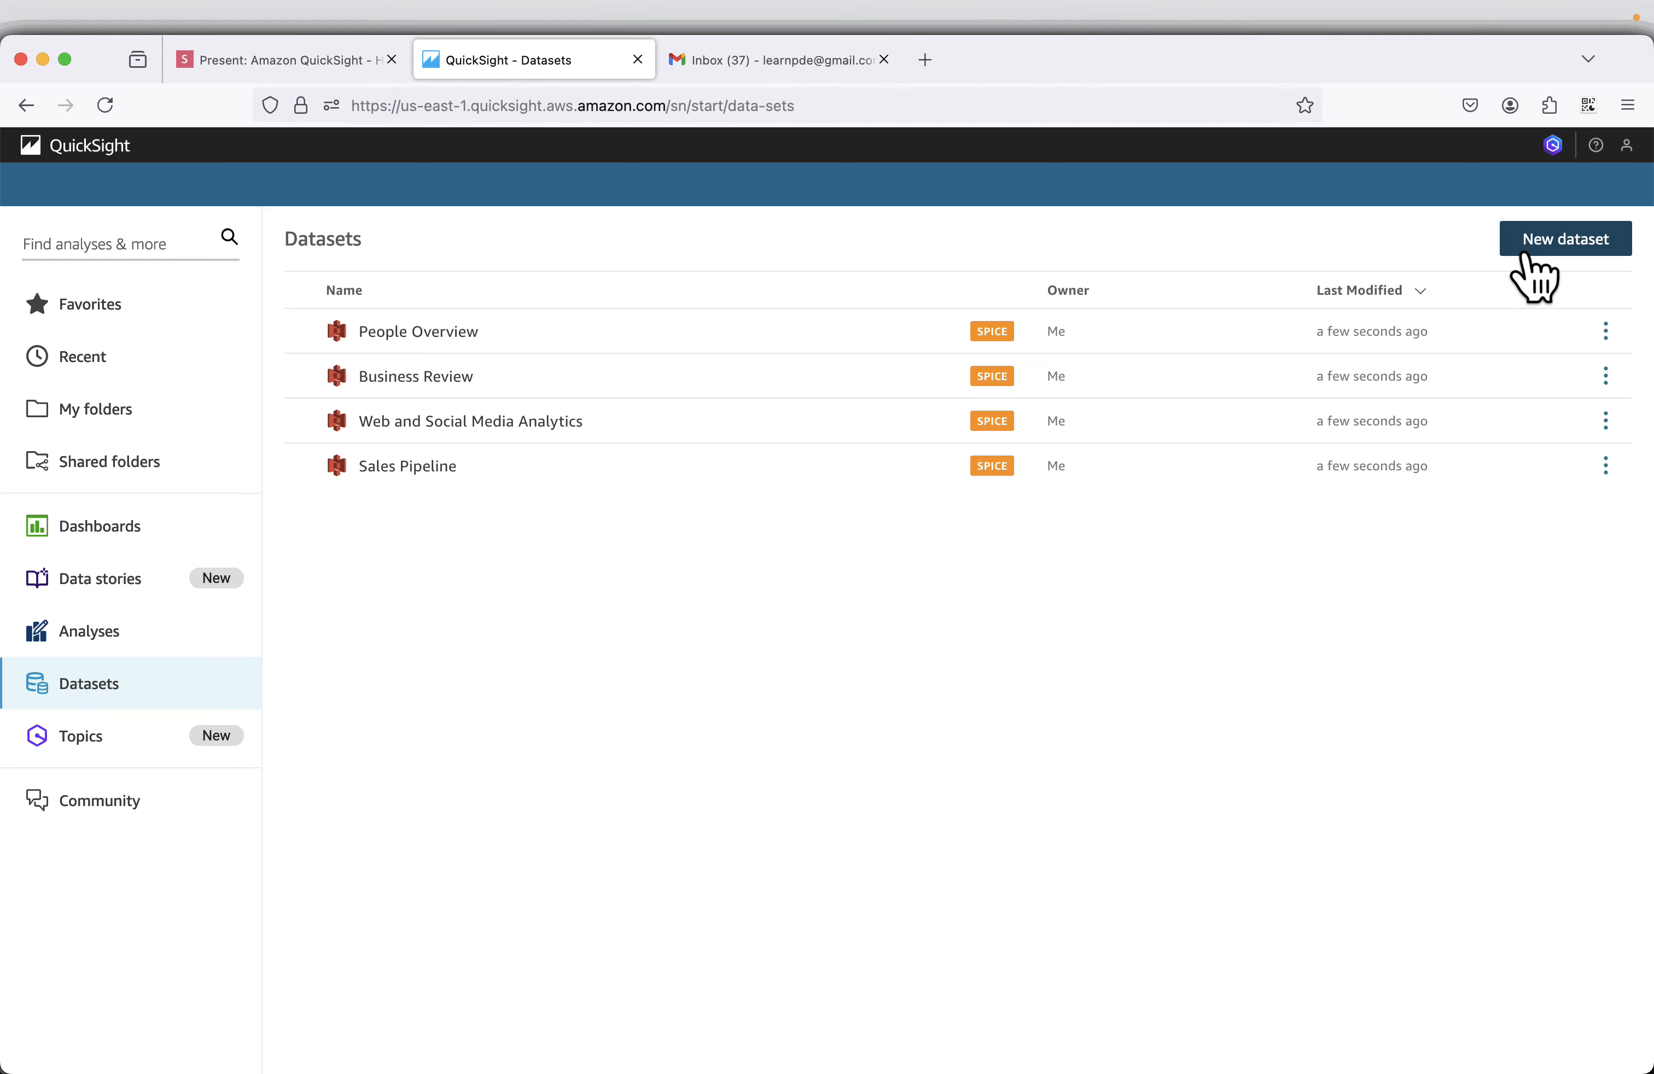
{"action": "left_click", "coordinate": [1552, 251]}
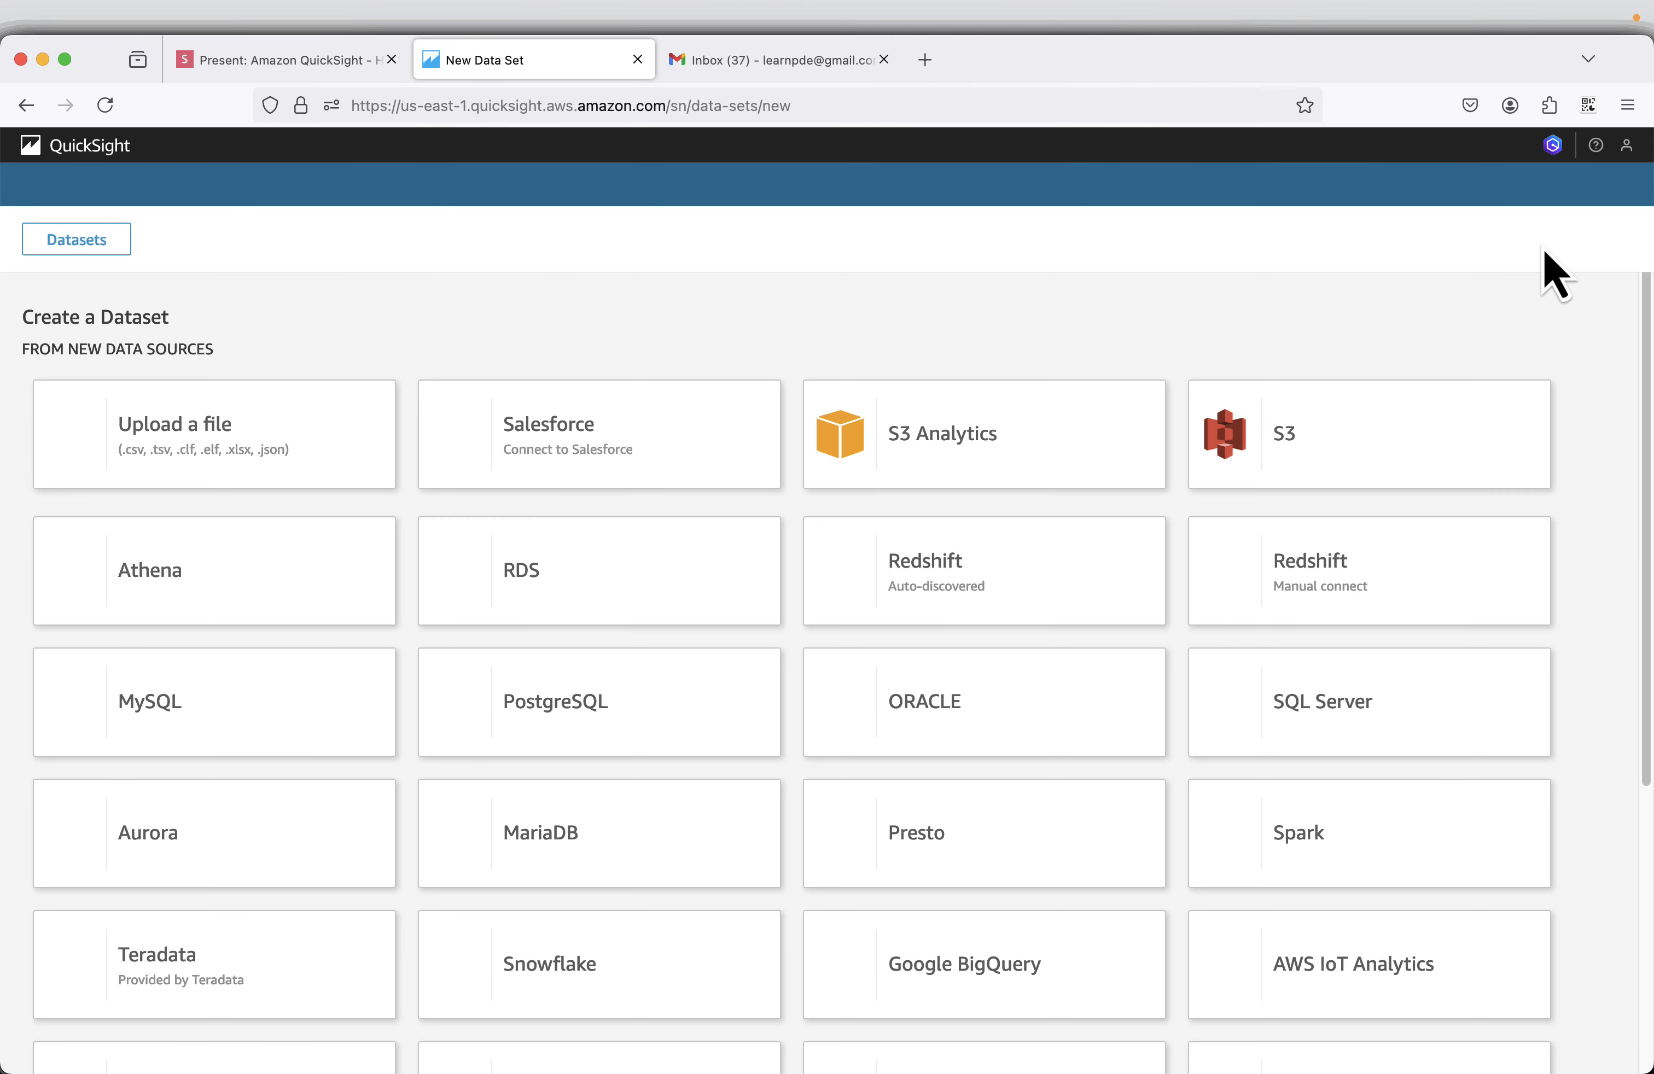
{"action": "left_click", "coordinate": [192, 472]}
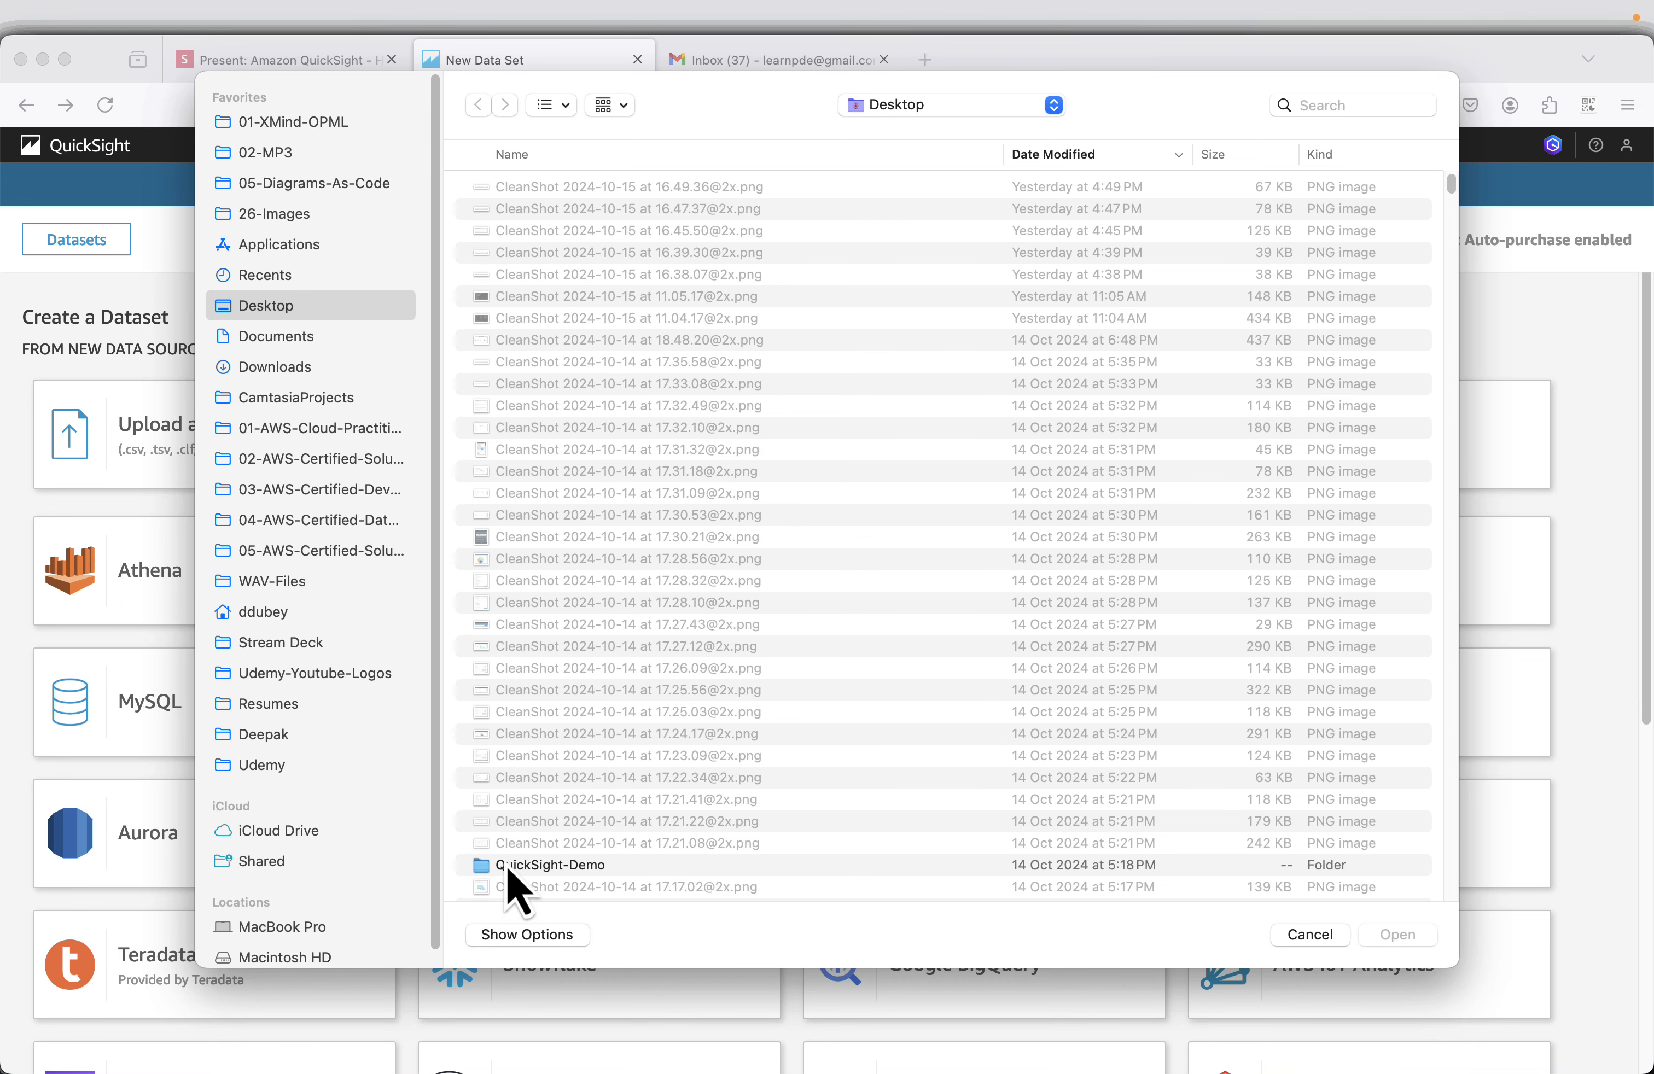
{"action": "double_click", "coordinate": [531, 869]}
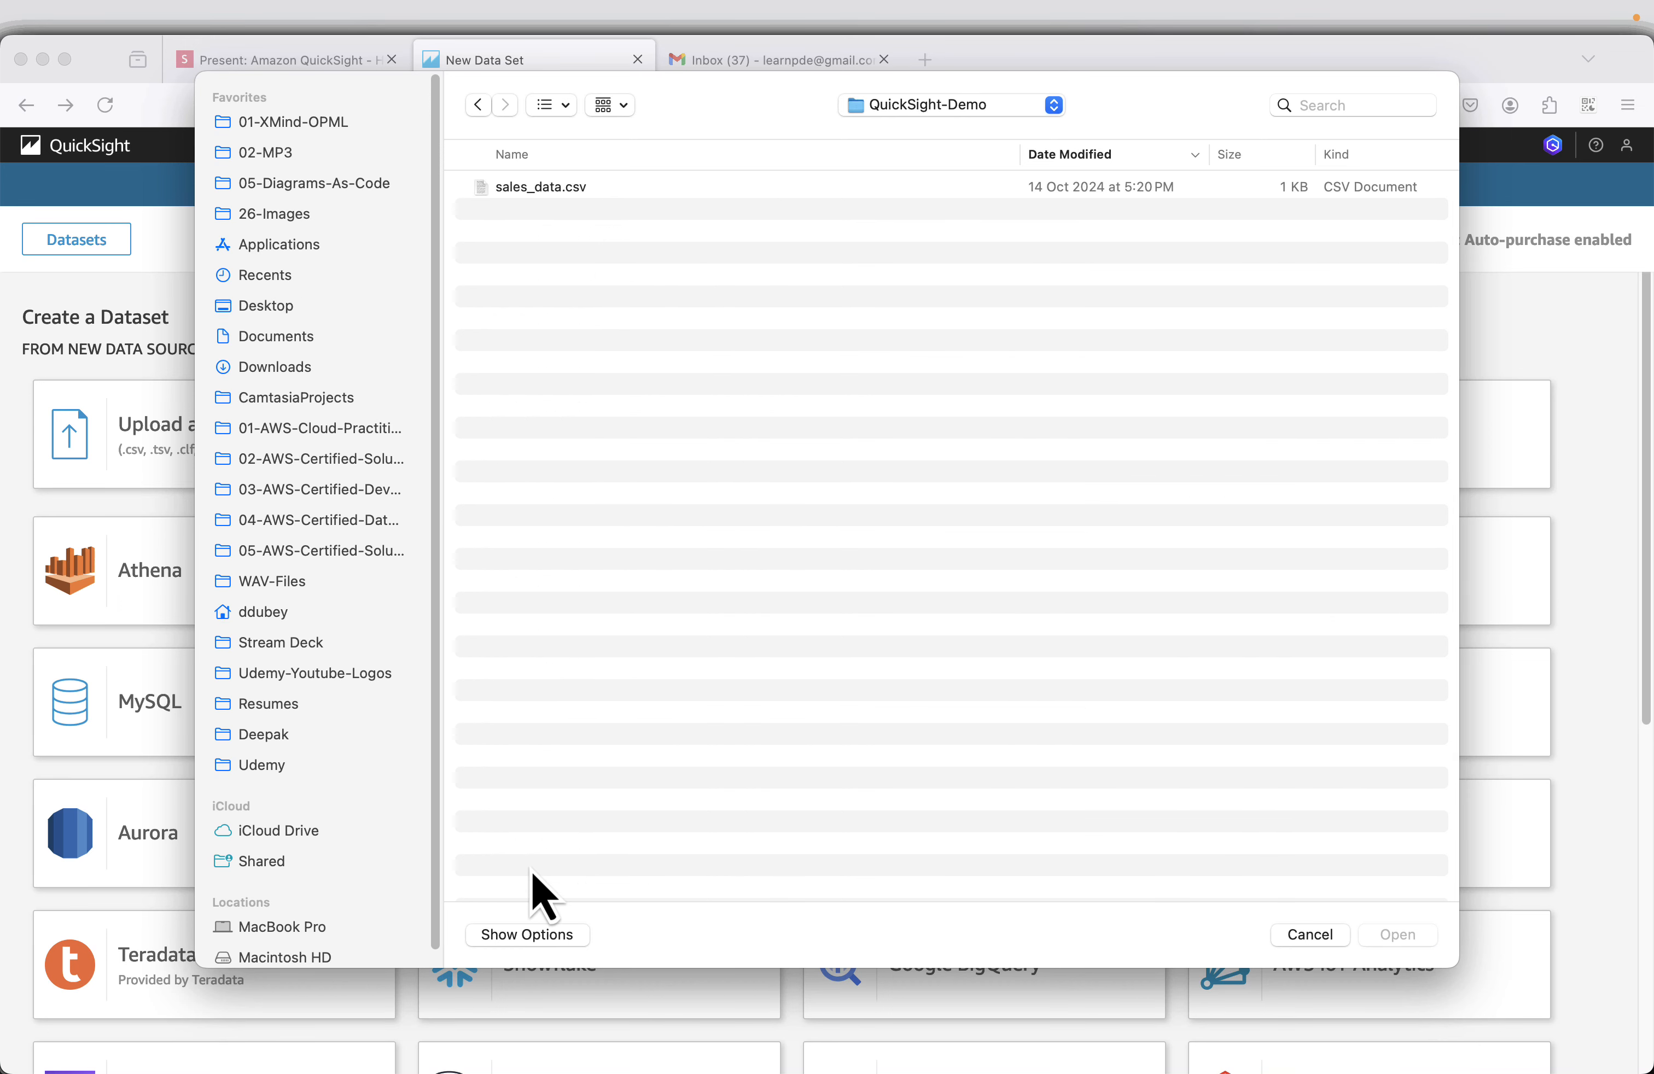
{"action": "left_click", "coordinate": [541, 195]}
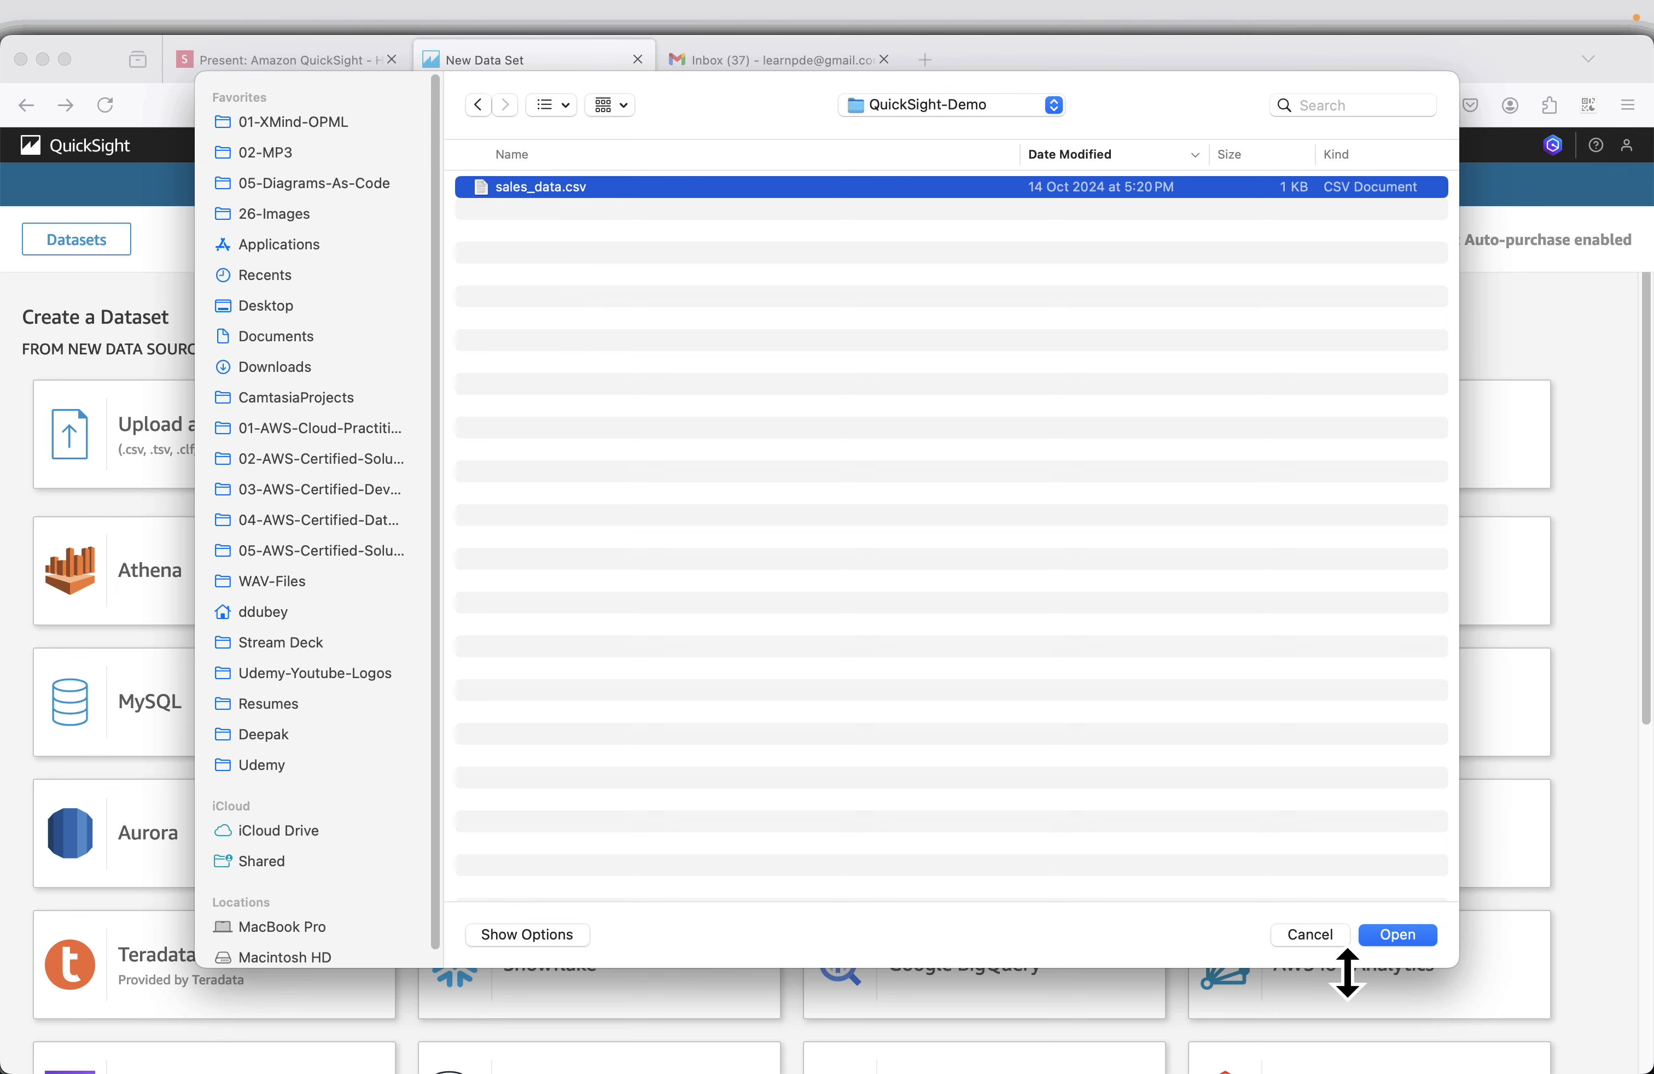
{"action": "left_click", "coordinate": [1397, 935]}
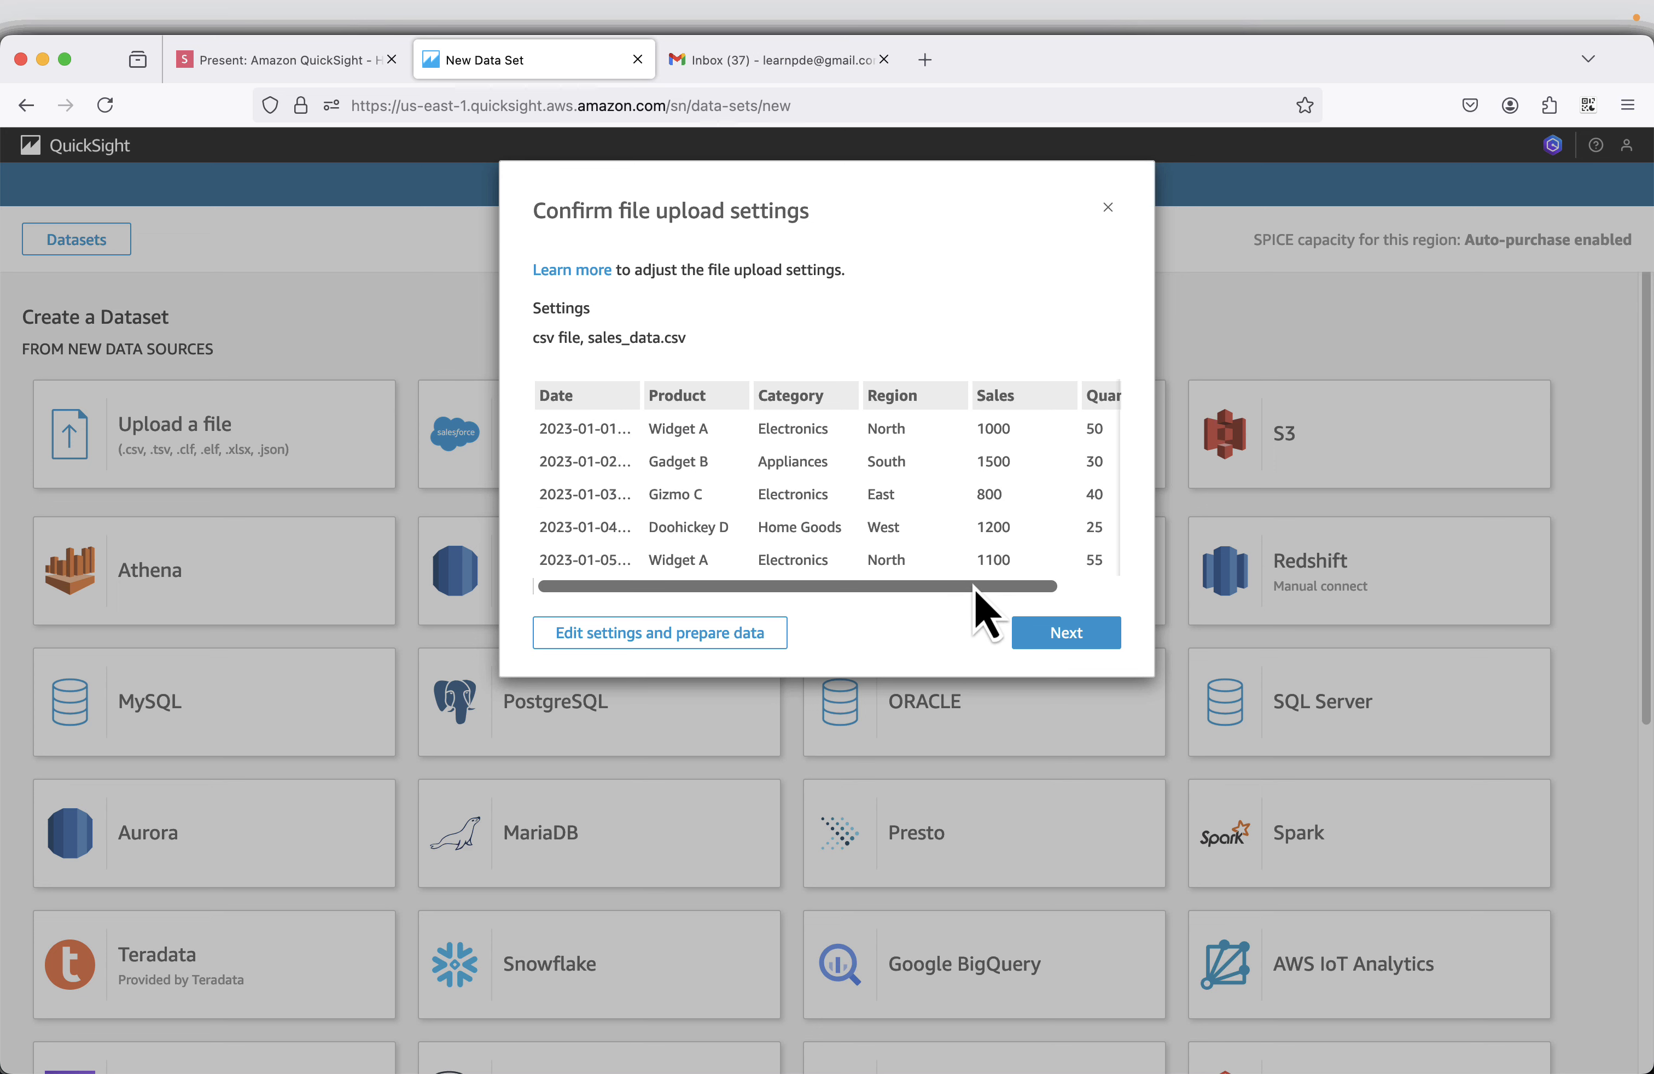
Review the columns in the upload preview and compare them with the rows of sales_data.csv in Visual Studio Code.
{"action": "left_click_drag", "start_coordinate": [975, 589], "coordinate": [1037, 591]}
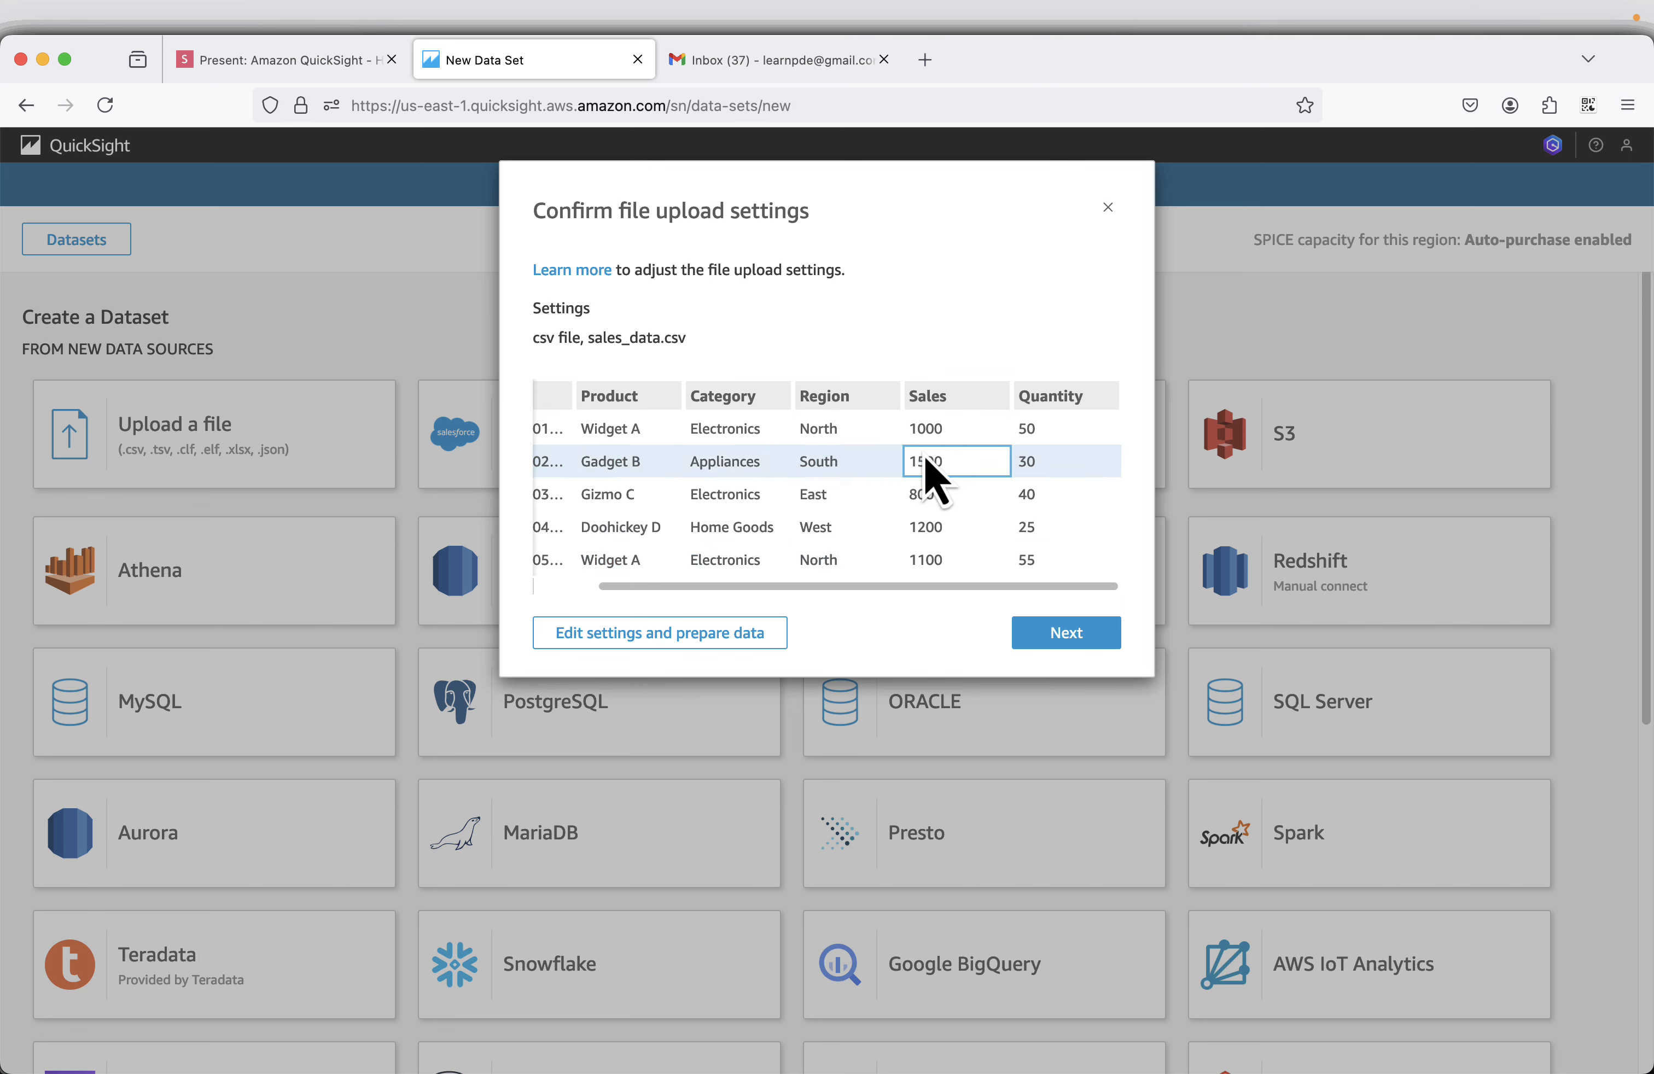
{"action": "scroll", "coordinate": [837, 551], "scroll_direction": "left", "scroll_amount": 3}
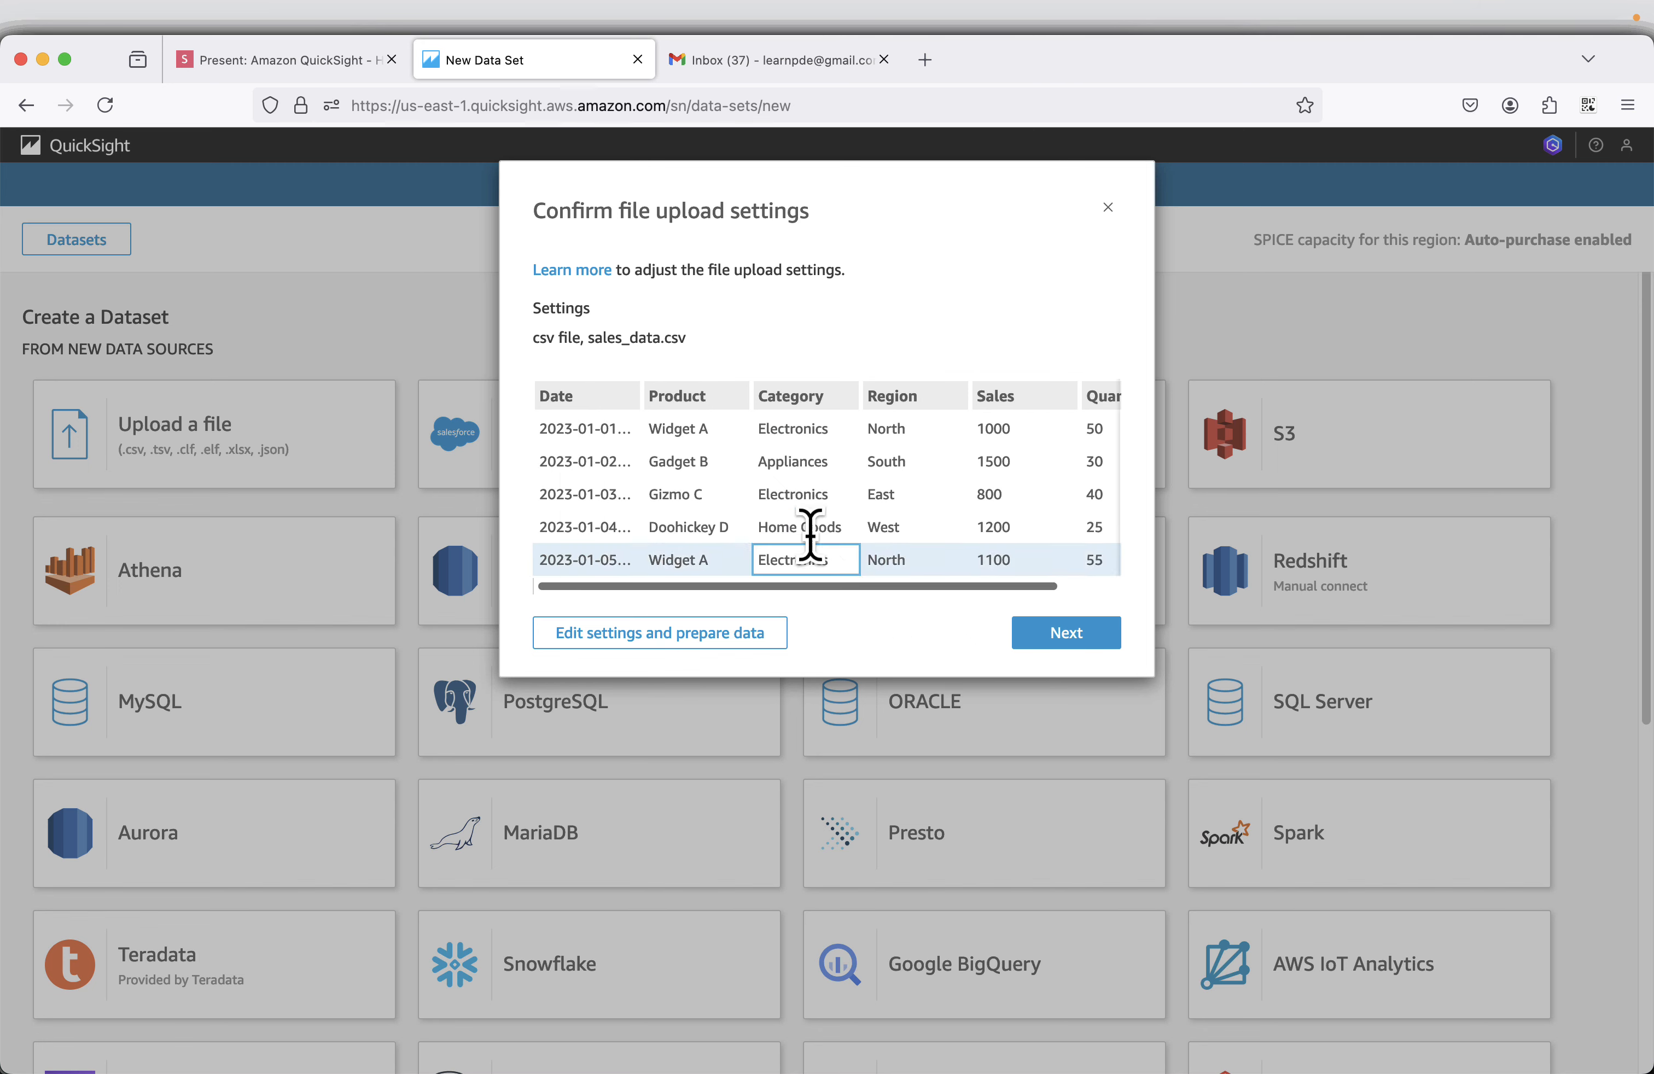
{"action": "key", "text": "super+Tab"}
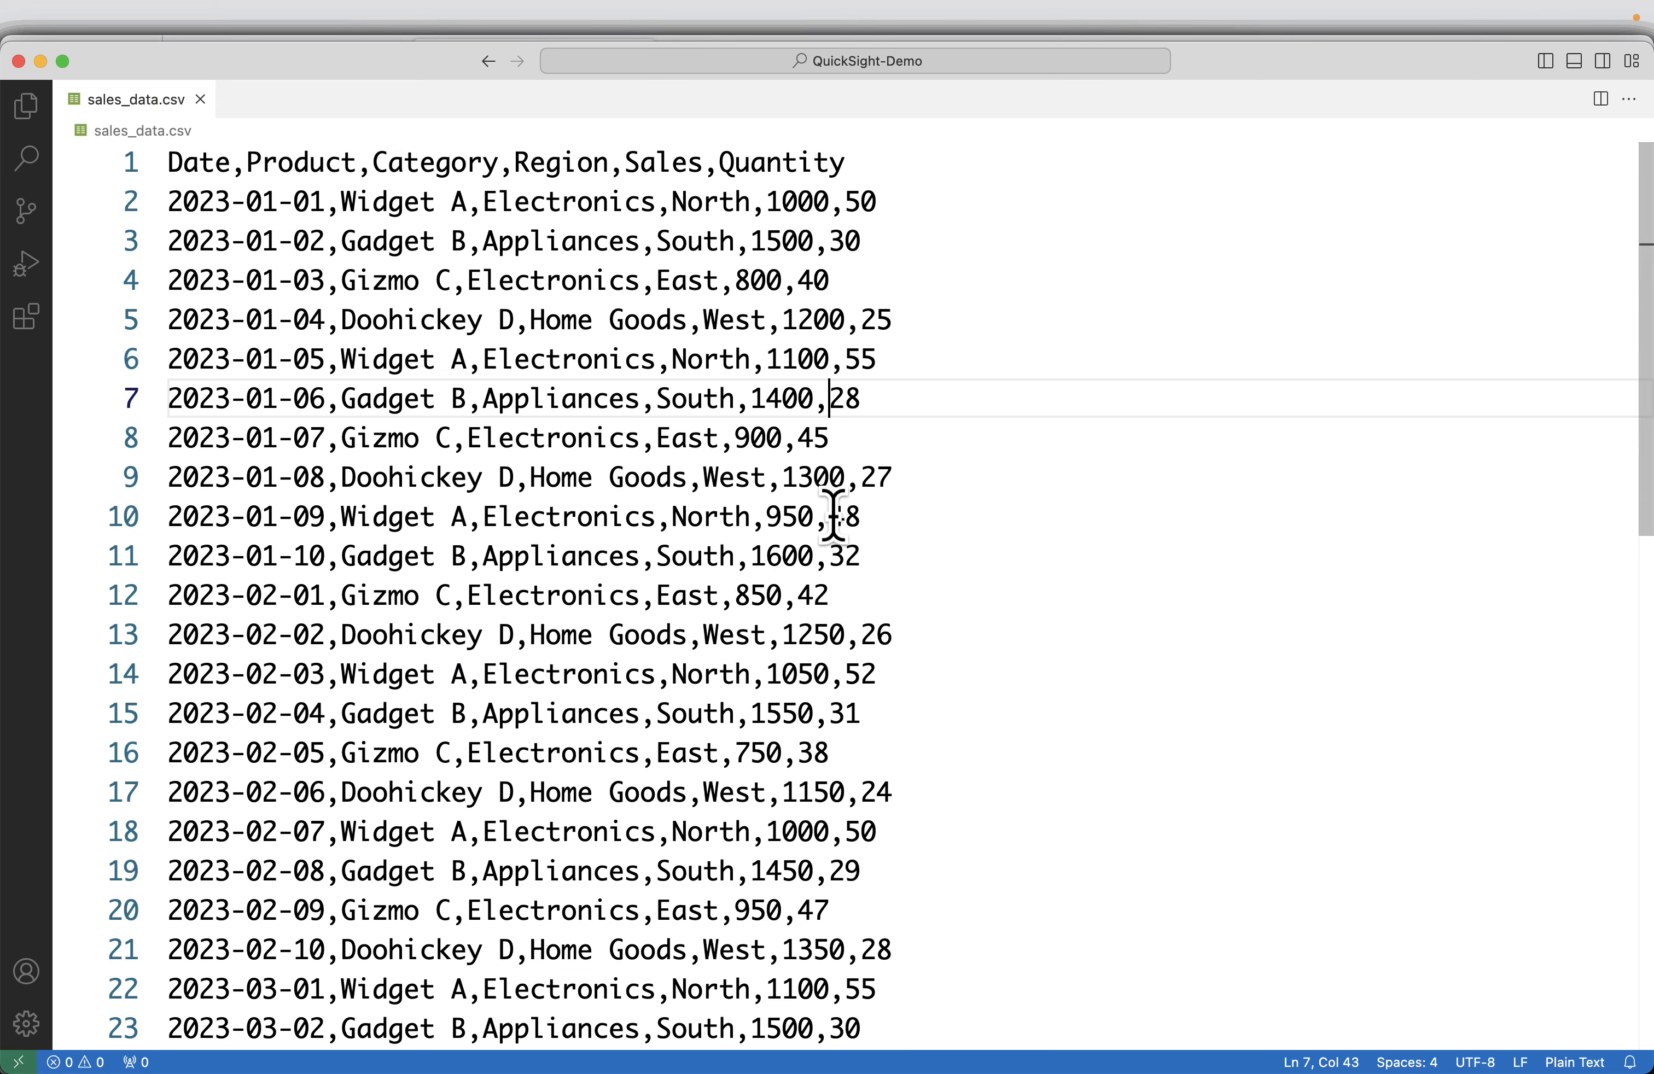
{"action": "scroll", "coordinate": [626, 433], "scroll_direction": "down", "scroll_amount": 6}
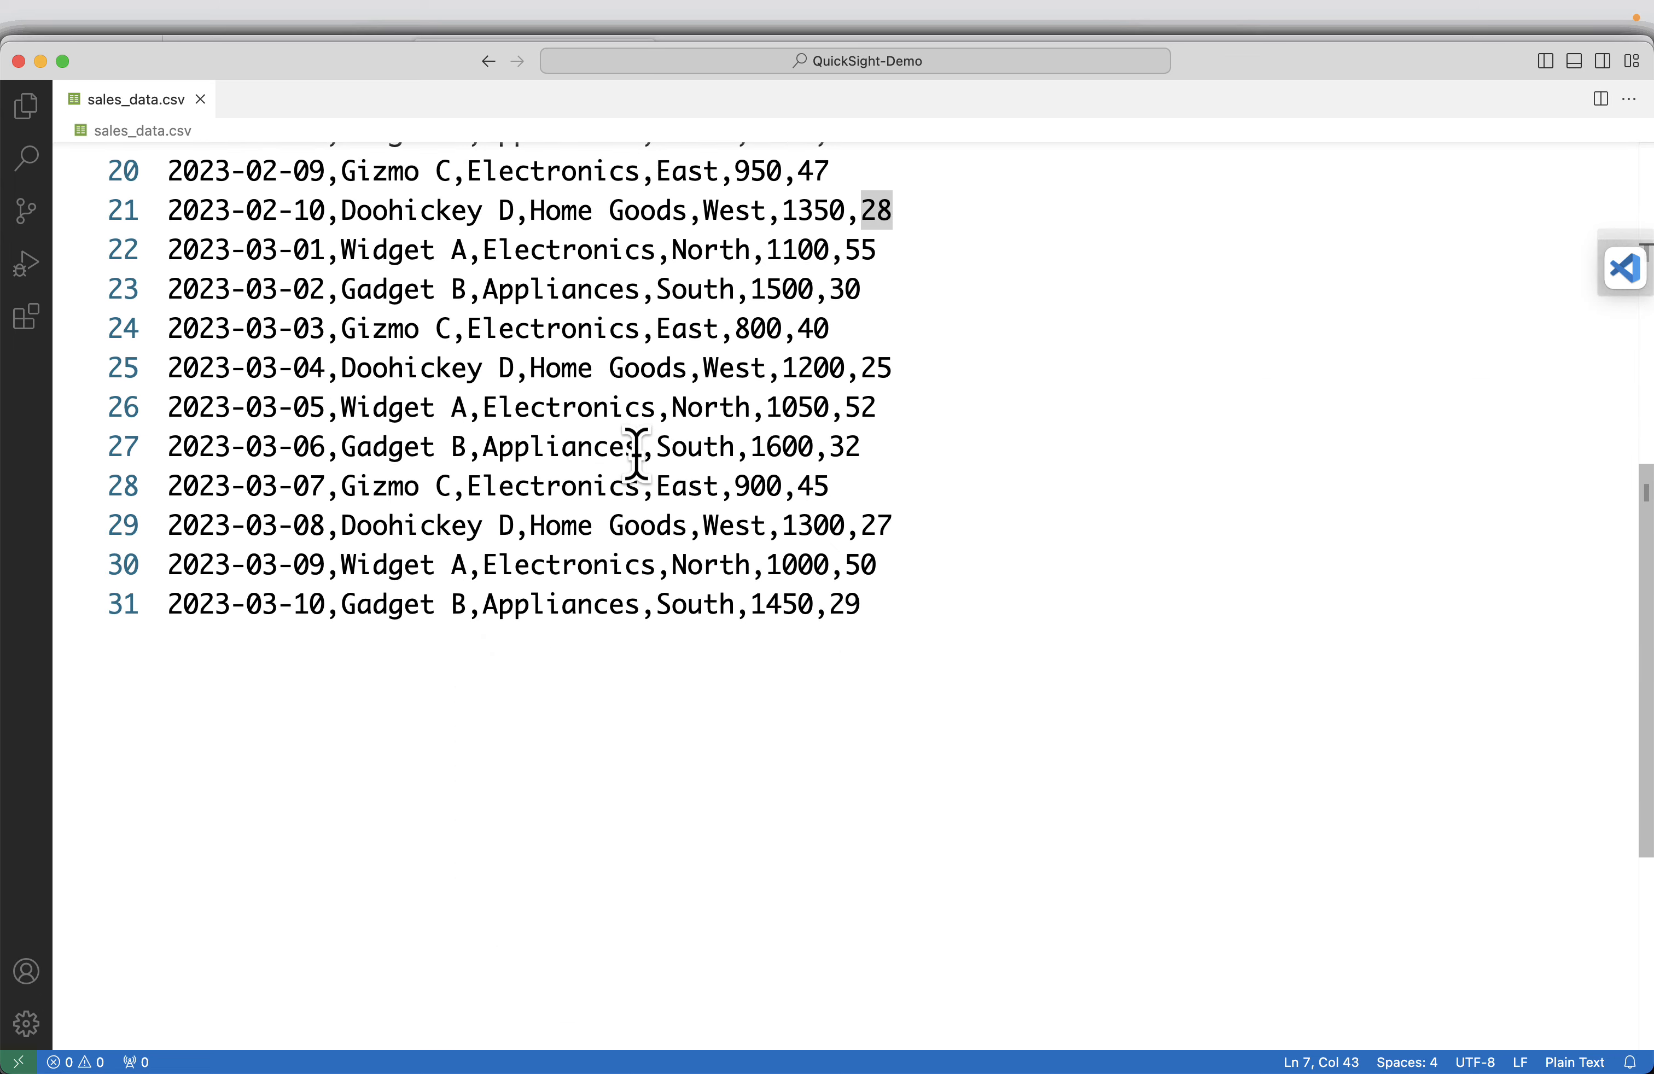
{"action": "scroll", "coordinate": [930, 605], "scroll_direction": "up", "scroll_amount": 6}
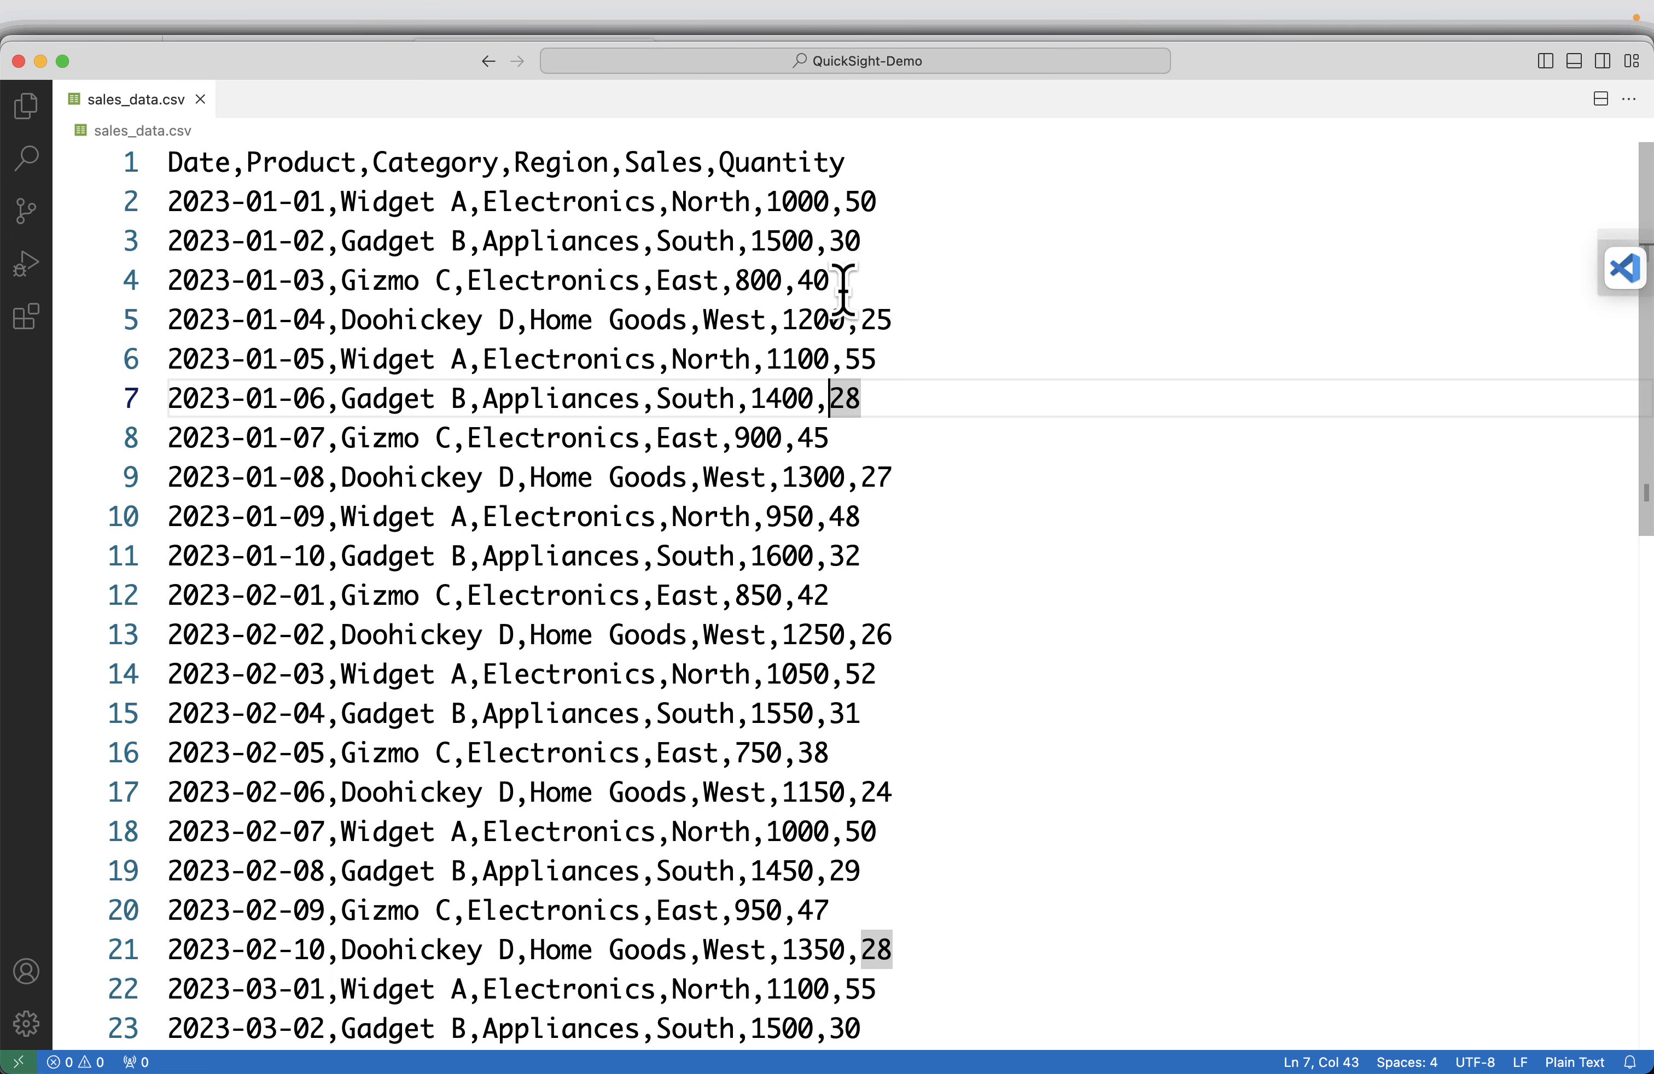
{"action": "key", "text": "super+Tab"}
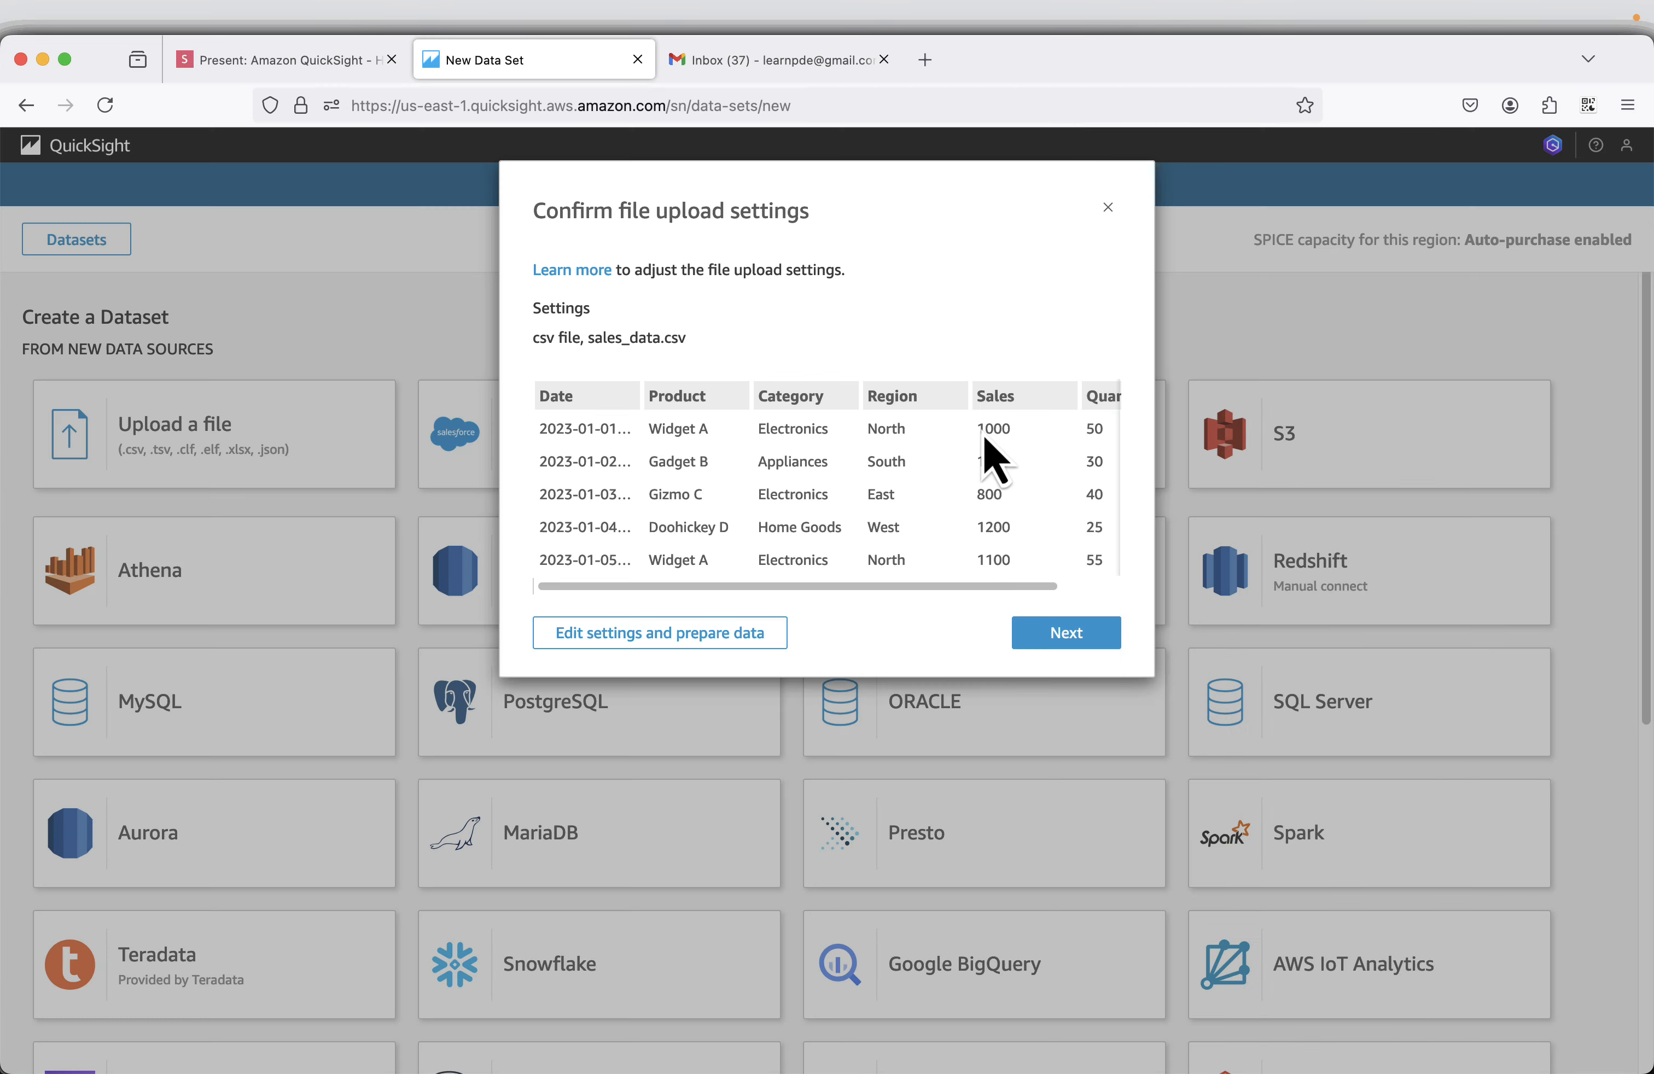
Accept the upload settings, visualize the imported data and create an interactive sheet with Tiled layout optimized for 1600px.
{"action": "left_click", "coordinate": [1043, 635]}
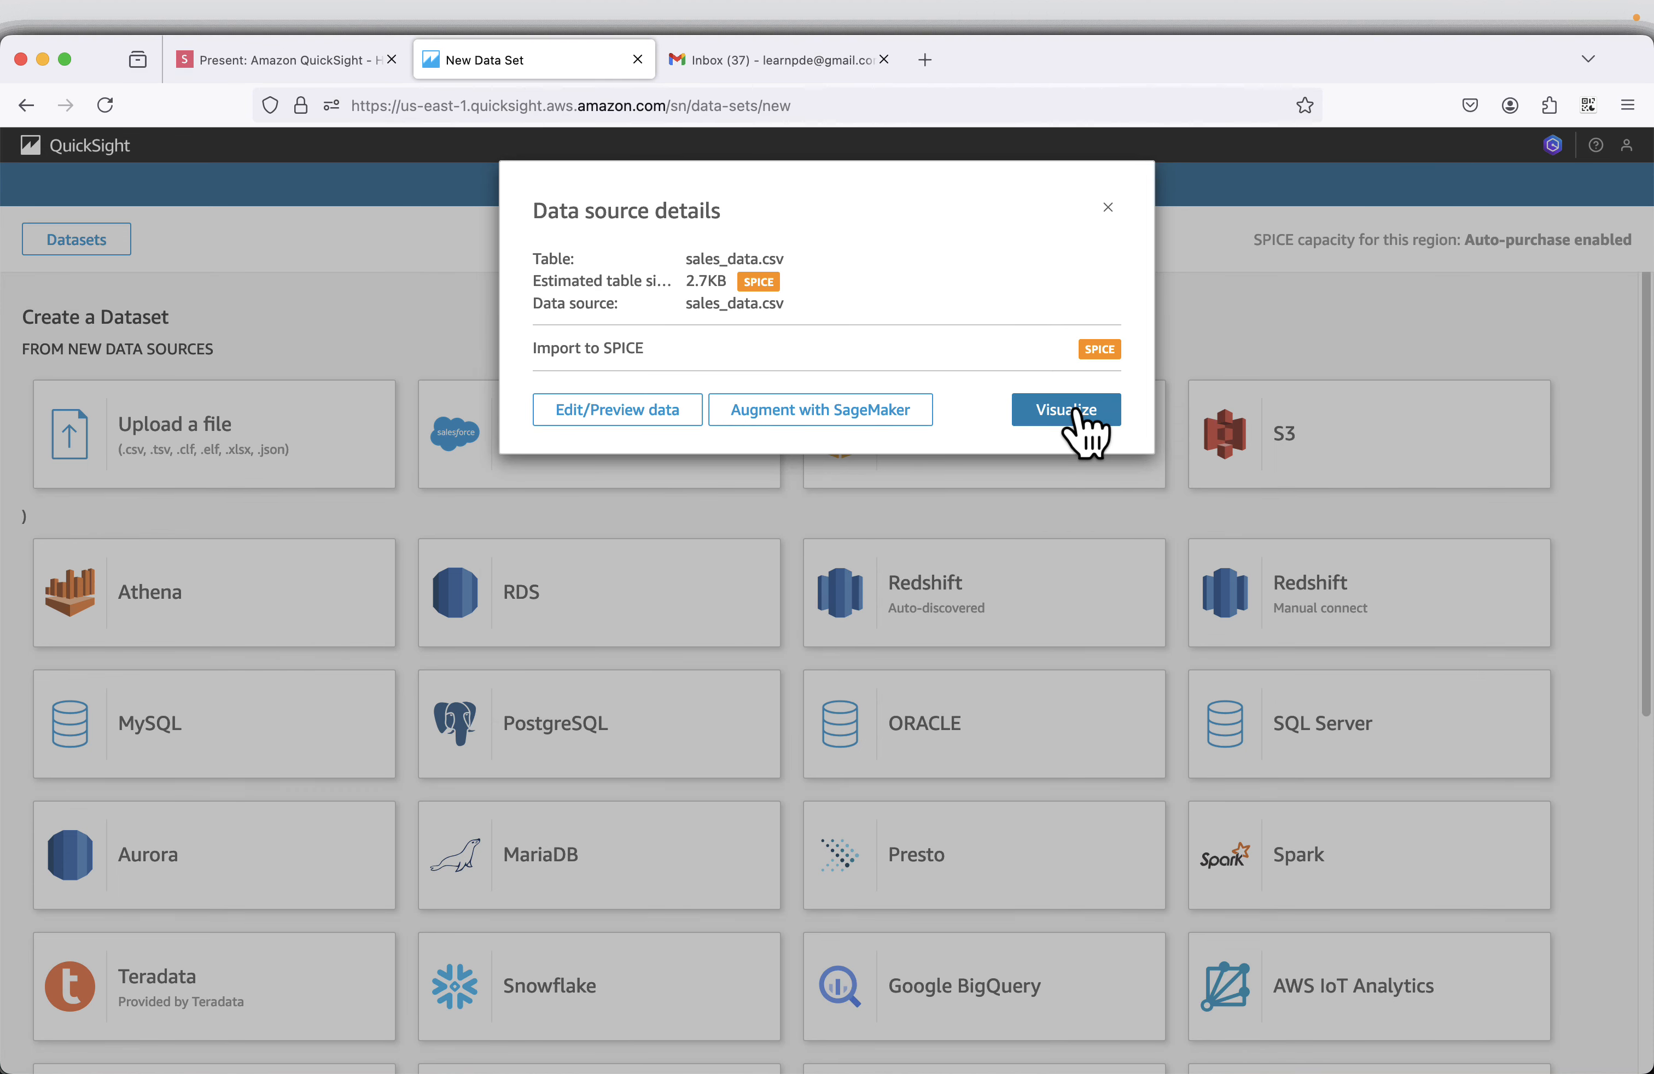
{"action": "left_click", "coordinate": [1075, 410]}
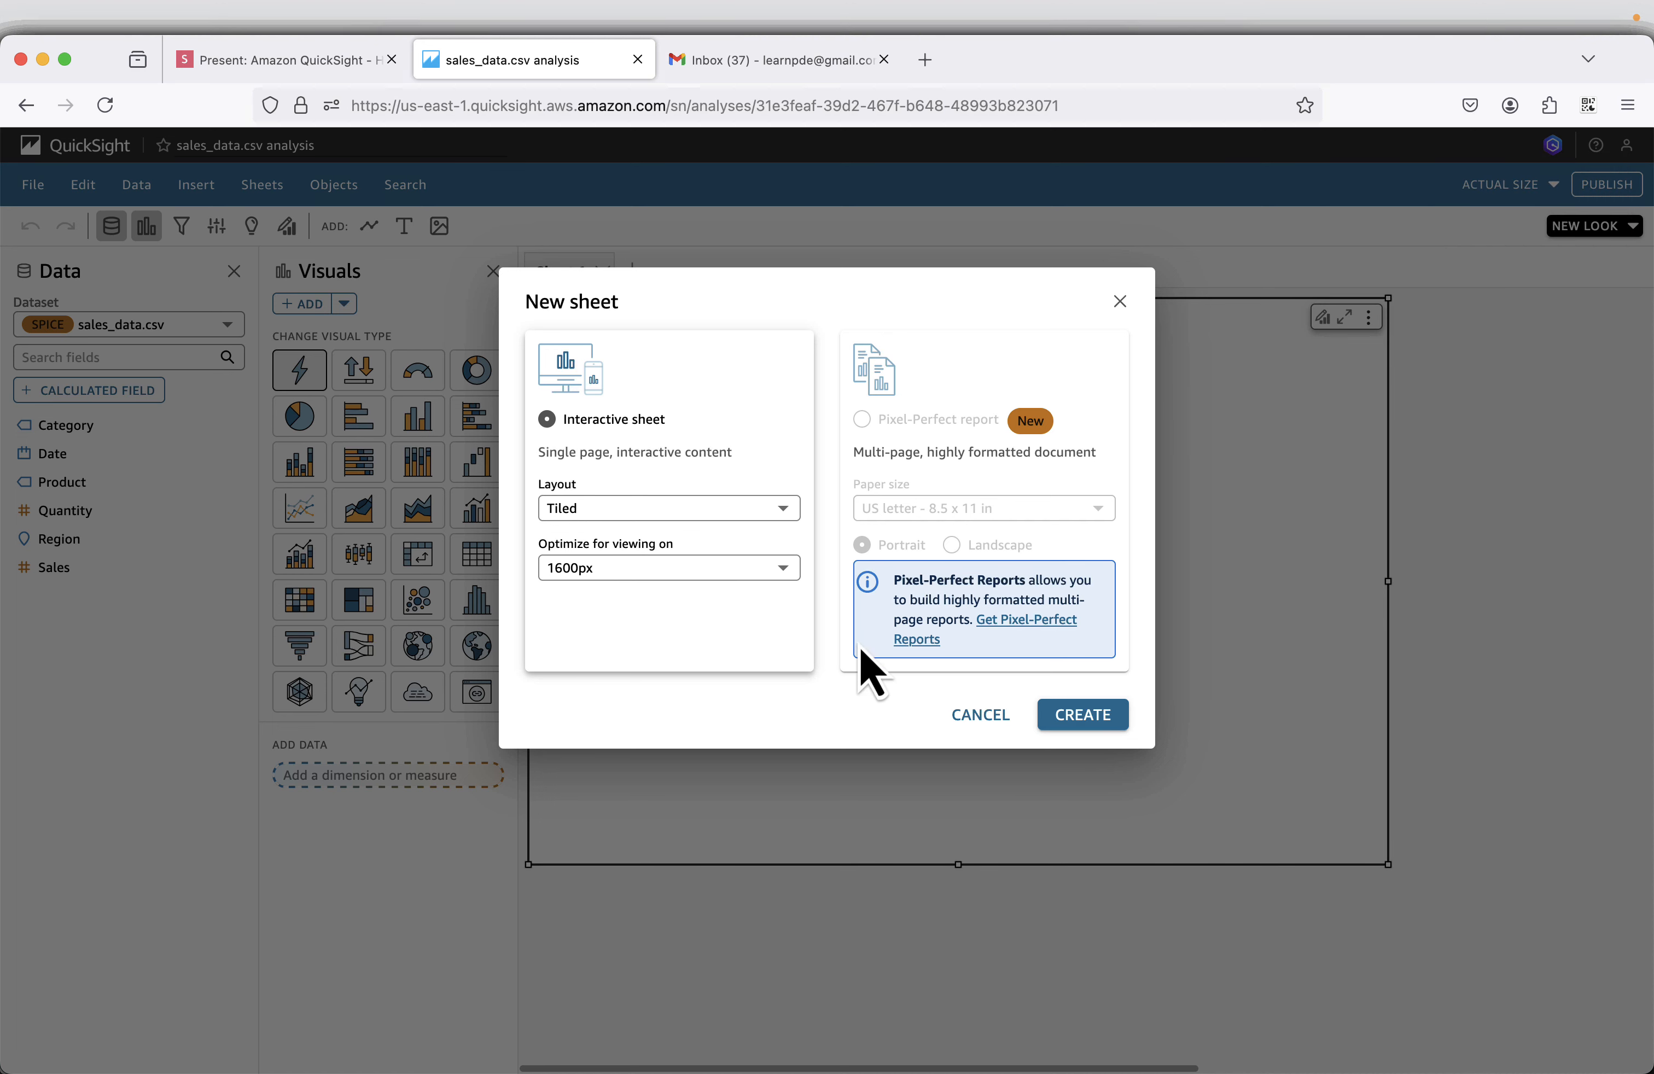
{"action": "left_click", "coordinate": [1090, 719]}
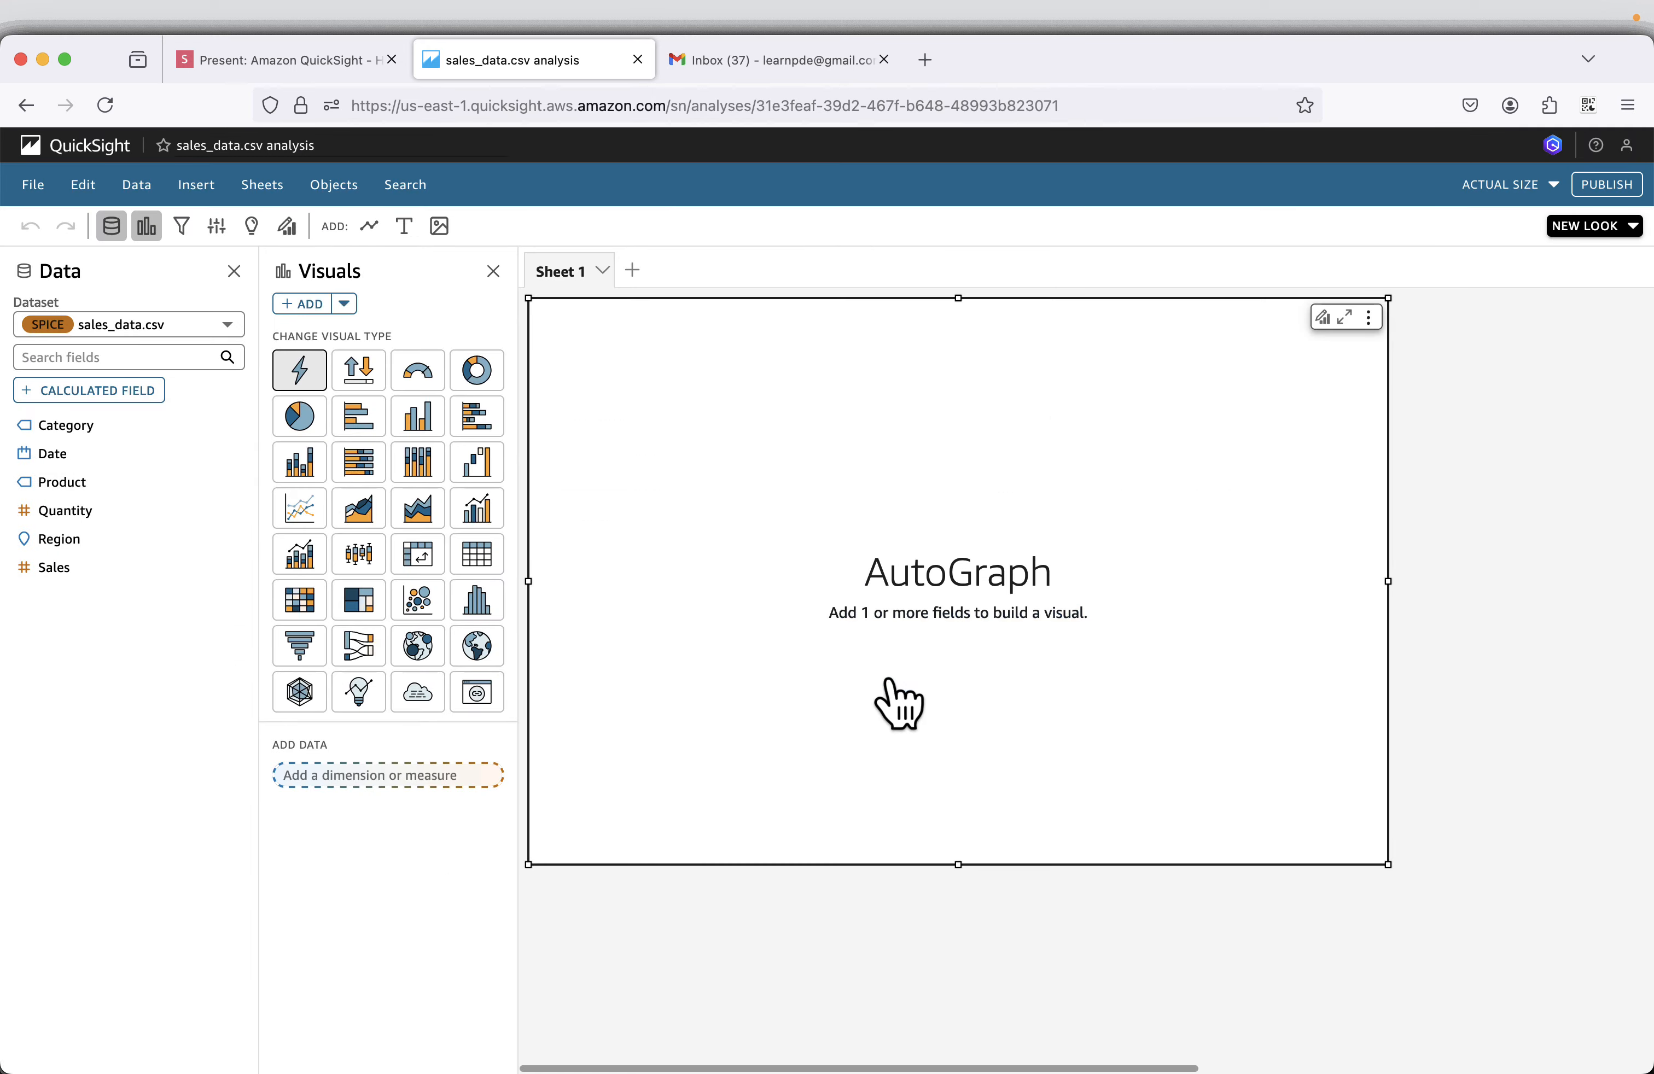
Switch to the slides.com presentation and review the slides from the dataset upload through the Sales by Region pie chart example.
{"action": "left_click", "coordinate": [213, 63]}
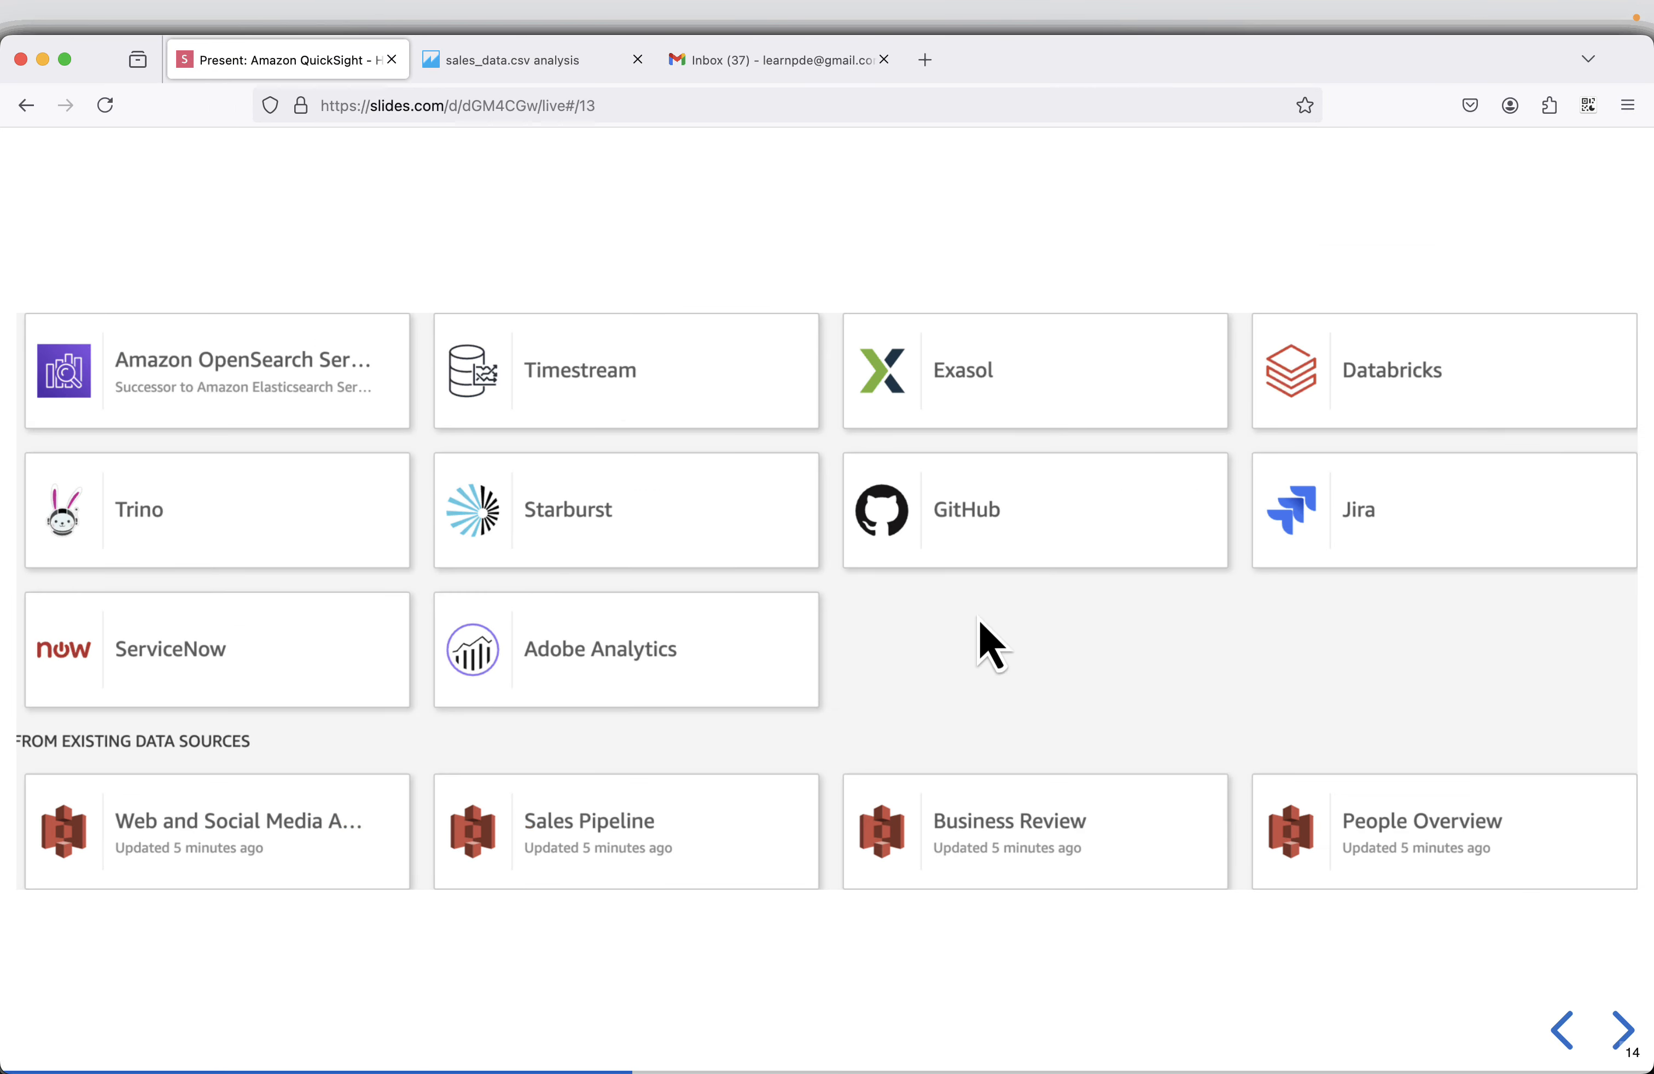
{"action": "left_click", "coordinate": [1622, 1032]}
{"action": "left_click", "coordinate": [1622, 1032]}
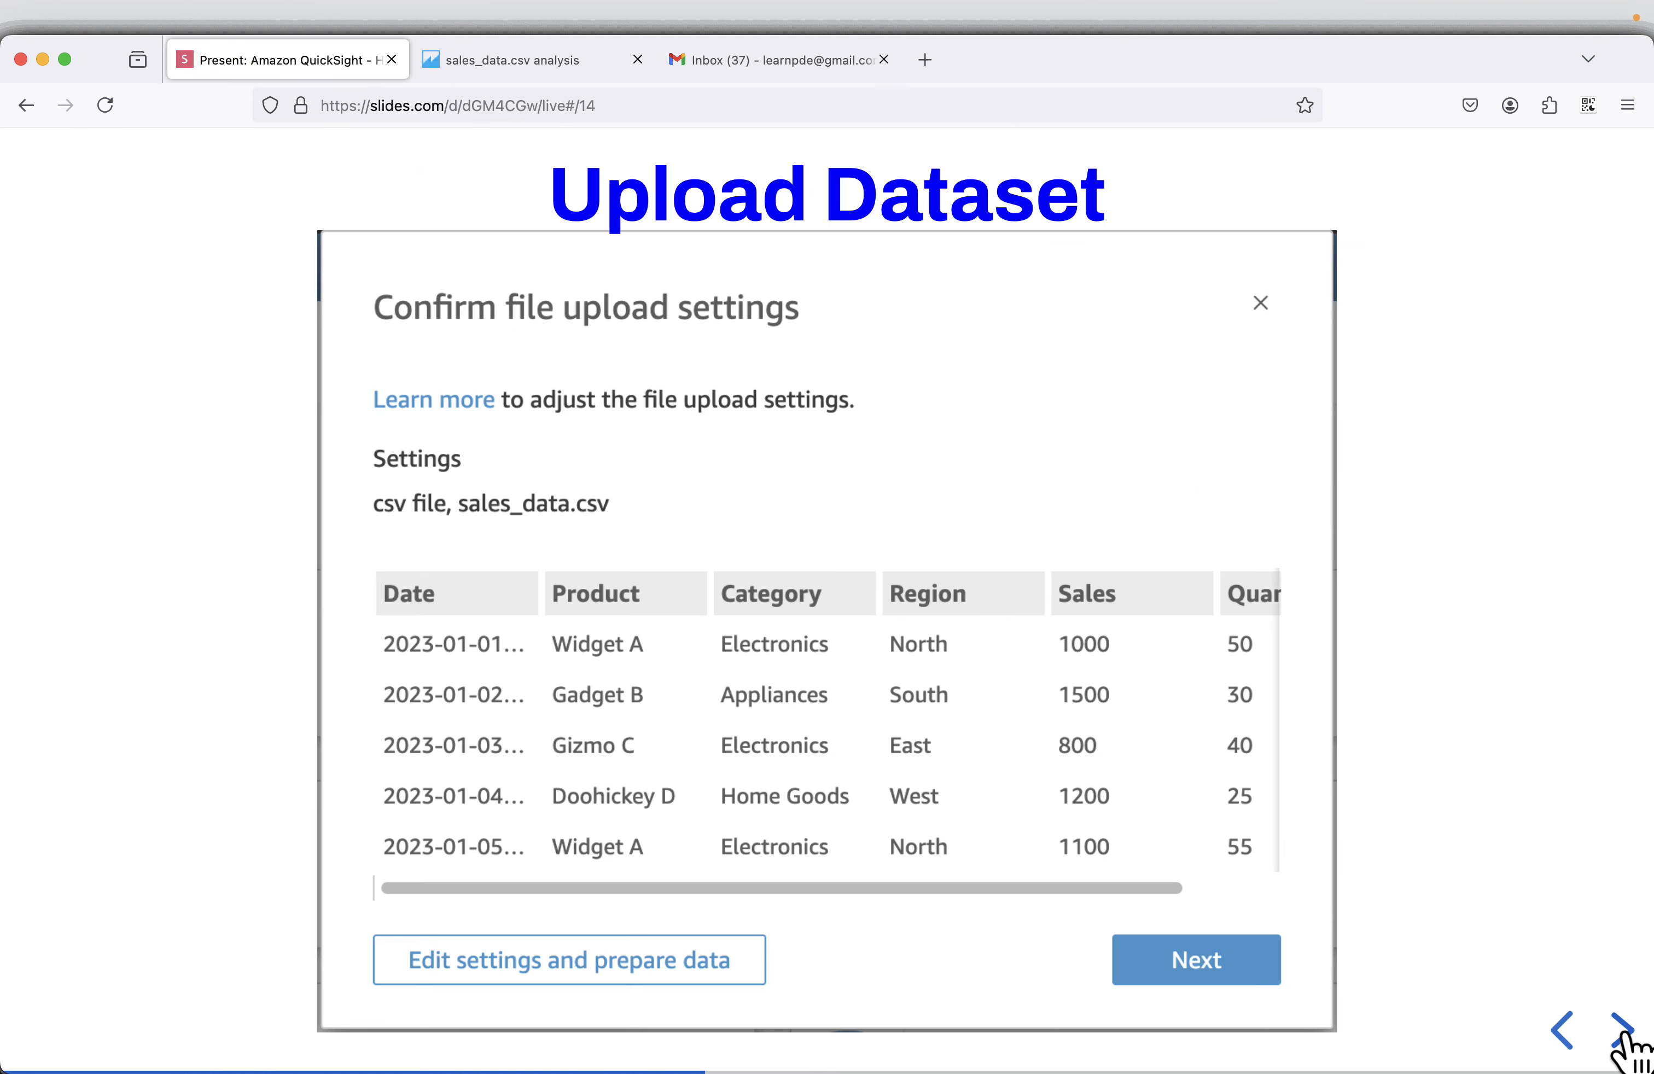
{"action": "left_click", "coordinate": [1563, 1031]}
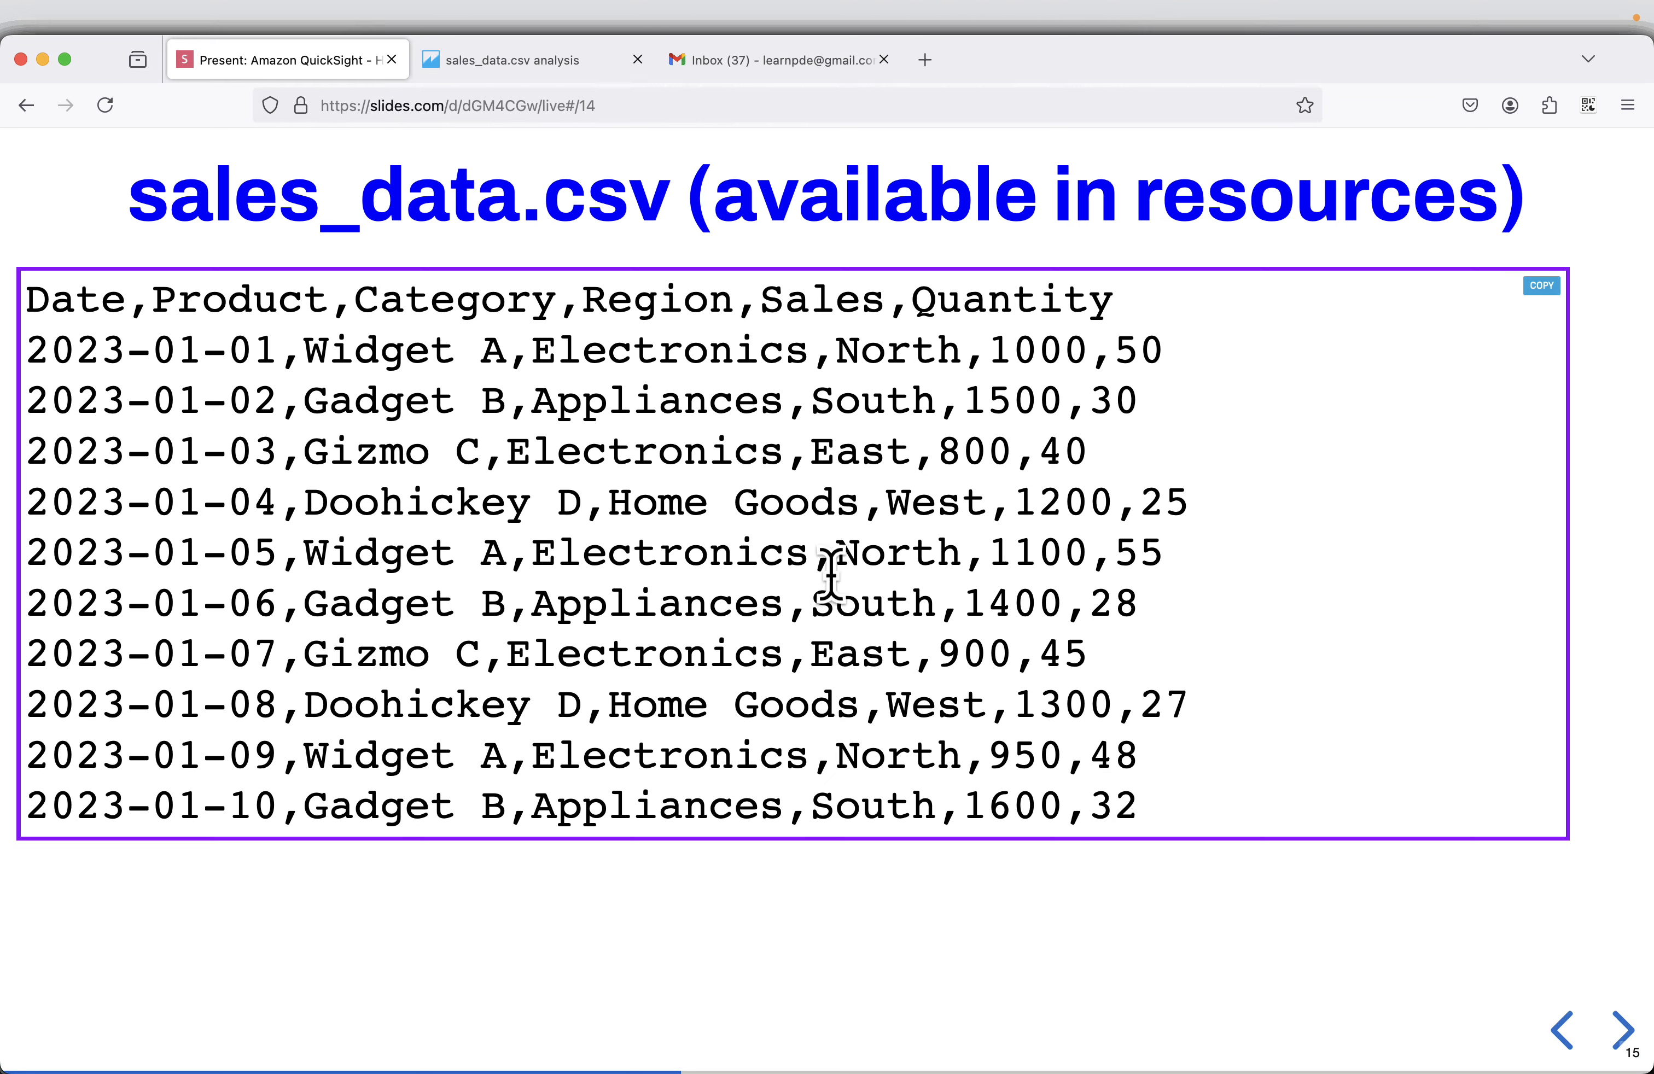
{"action": "left_click", "coordinate": [1622, 1030]}
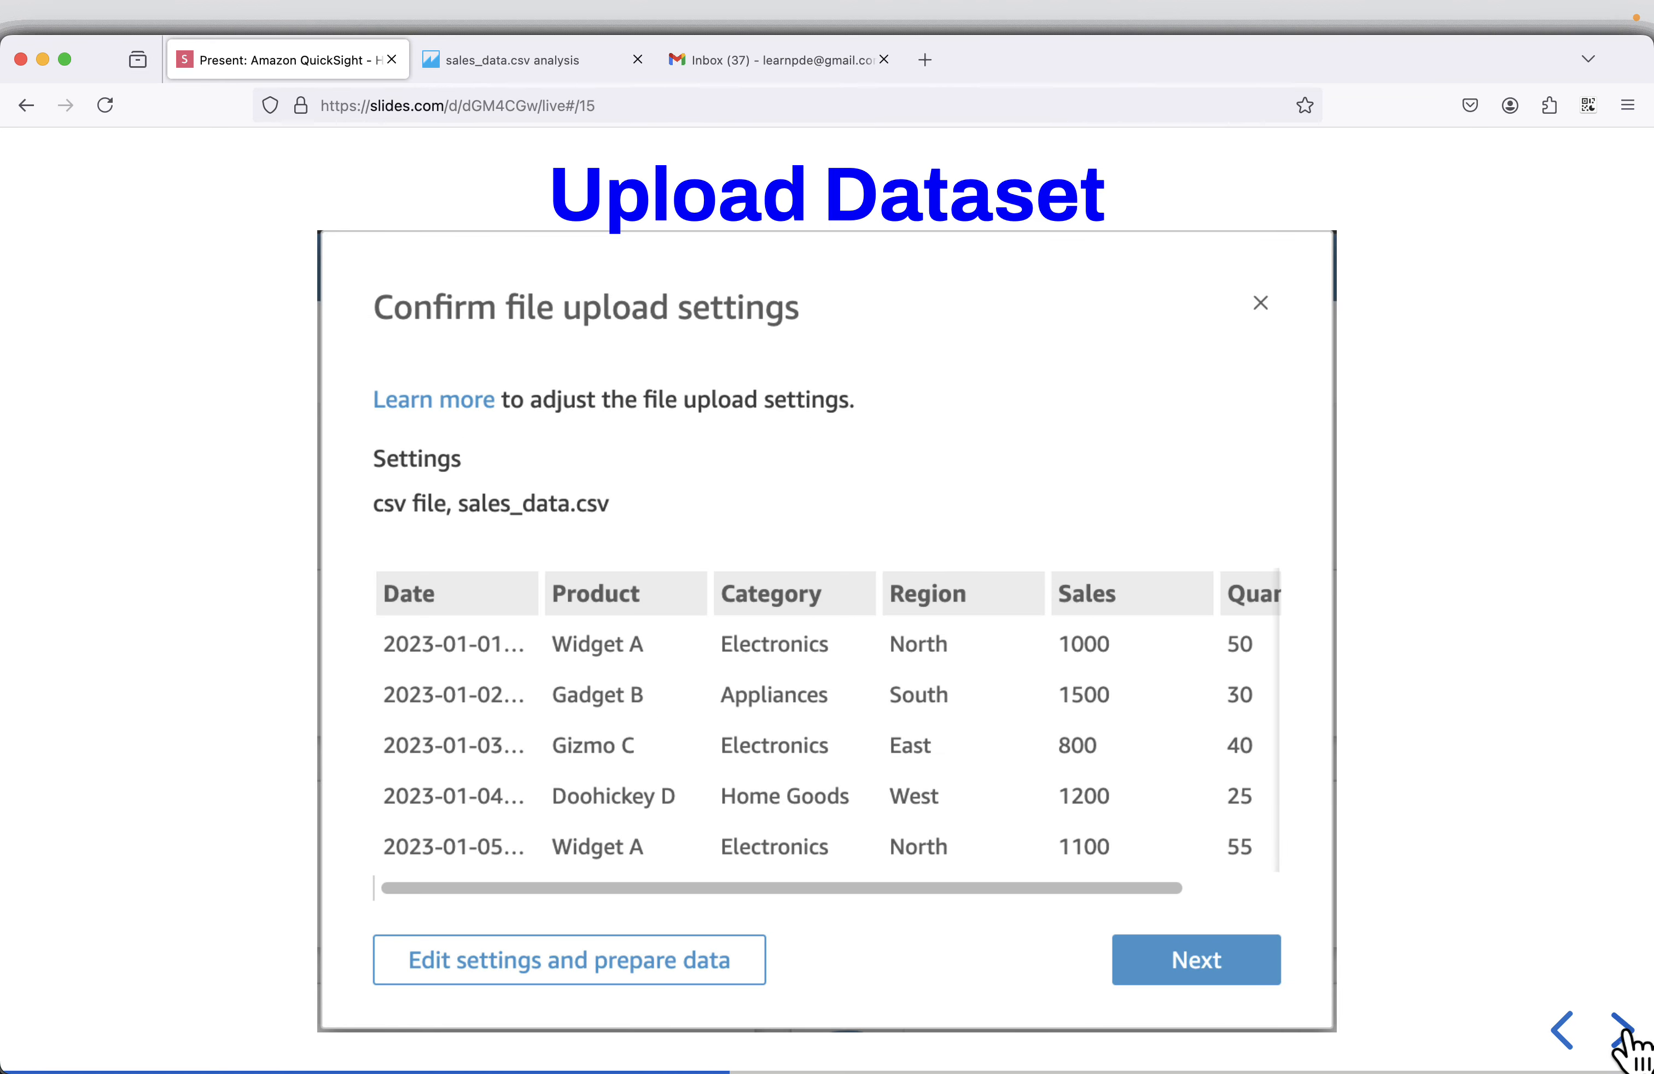
{"action": "left_click", "coordinate": [1622, 1029]}
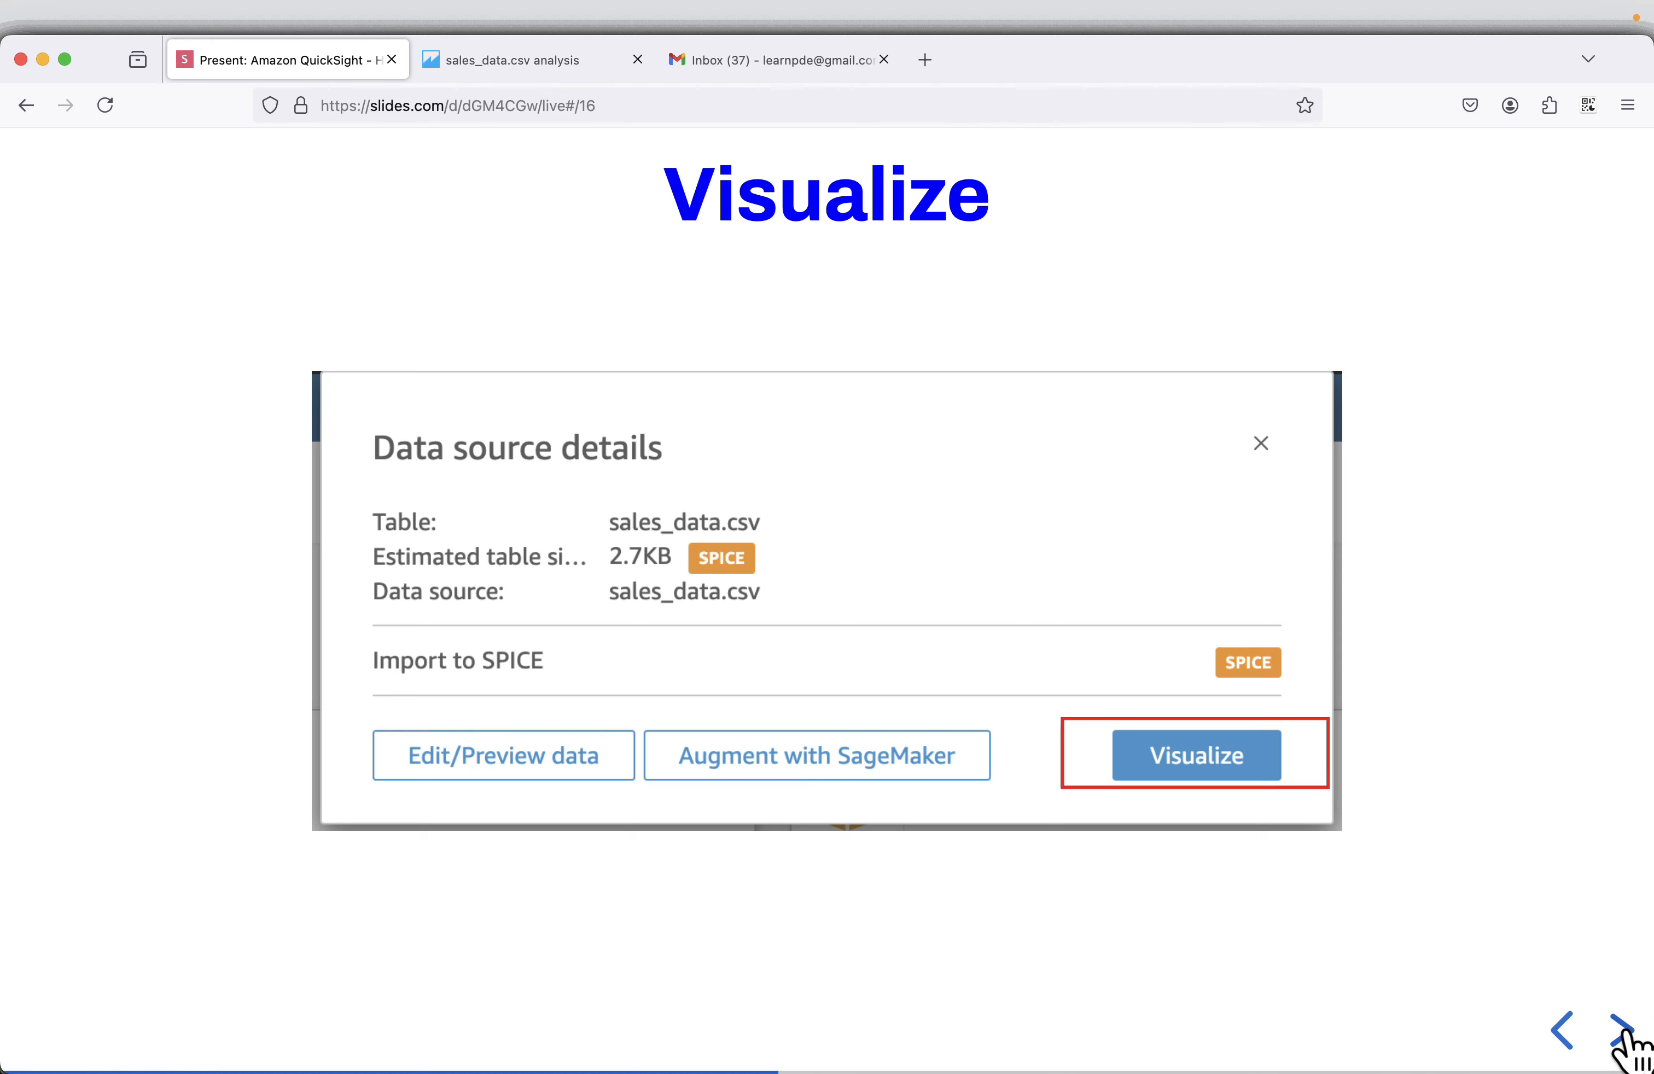
{"action": "left_click", "coordinate": [1622, 1030]}
{"action": "left_click", "coordinate": [1621, 1029]}
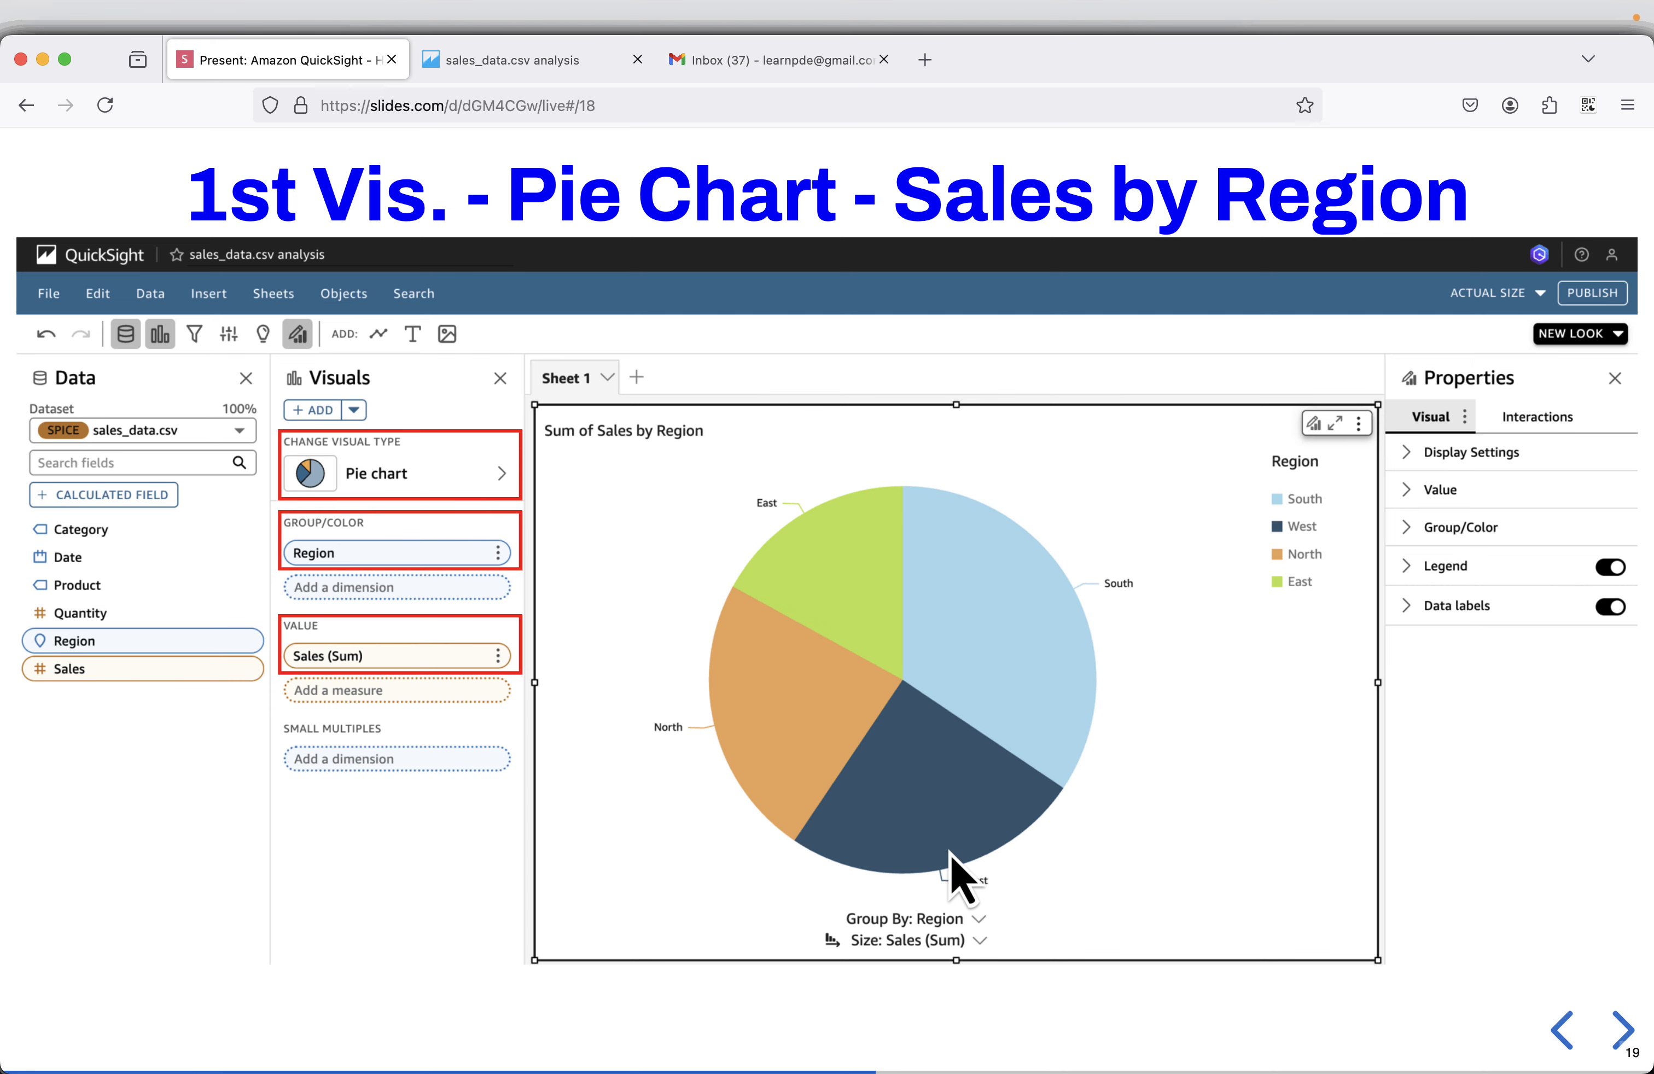
Switch to Visual Studio Code and examine the Region and Sales columns of sales_data.csv.
{"action": "key", "text": "super+Tab"}
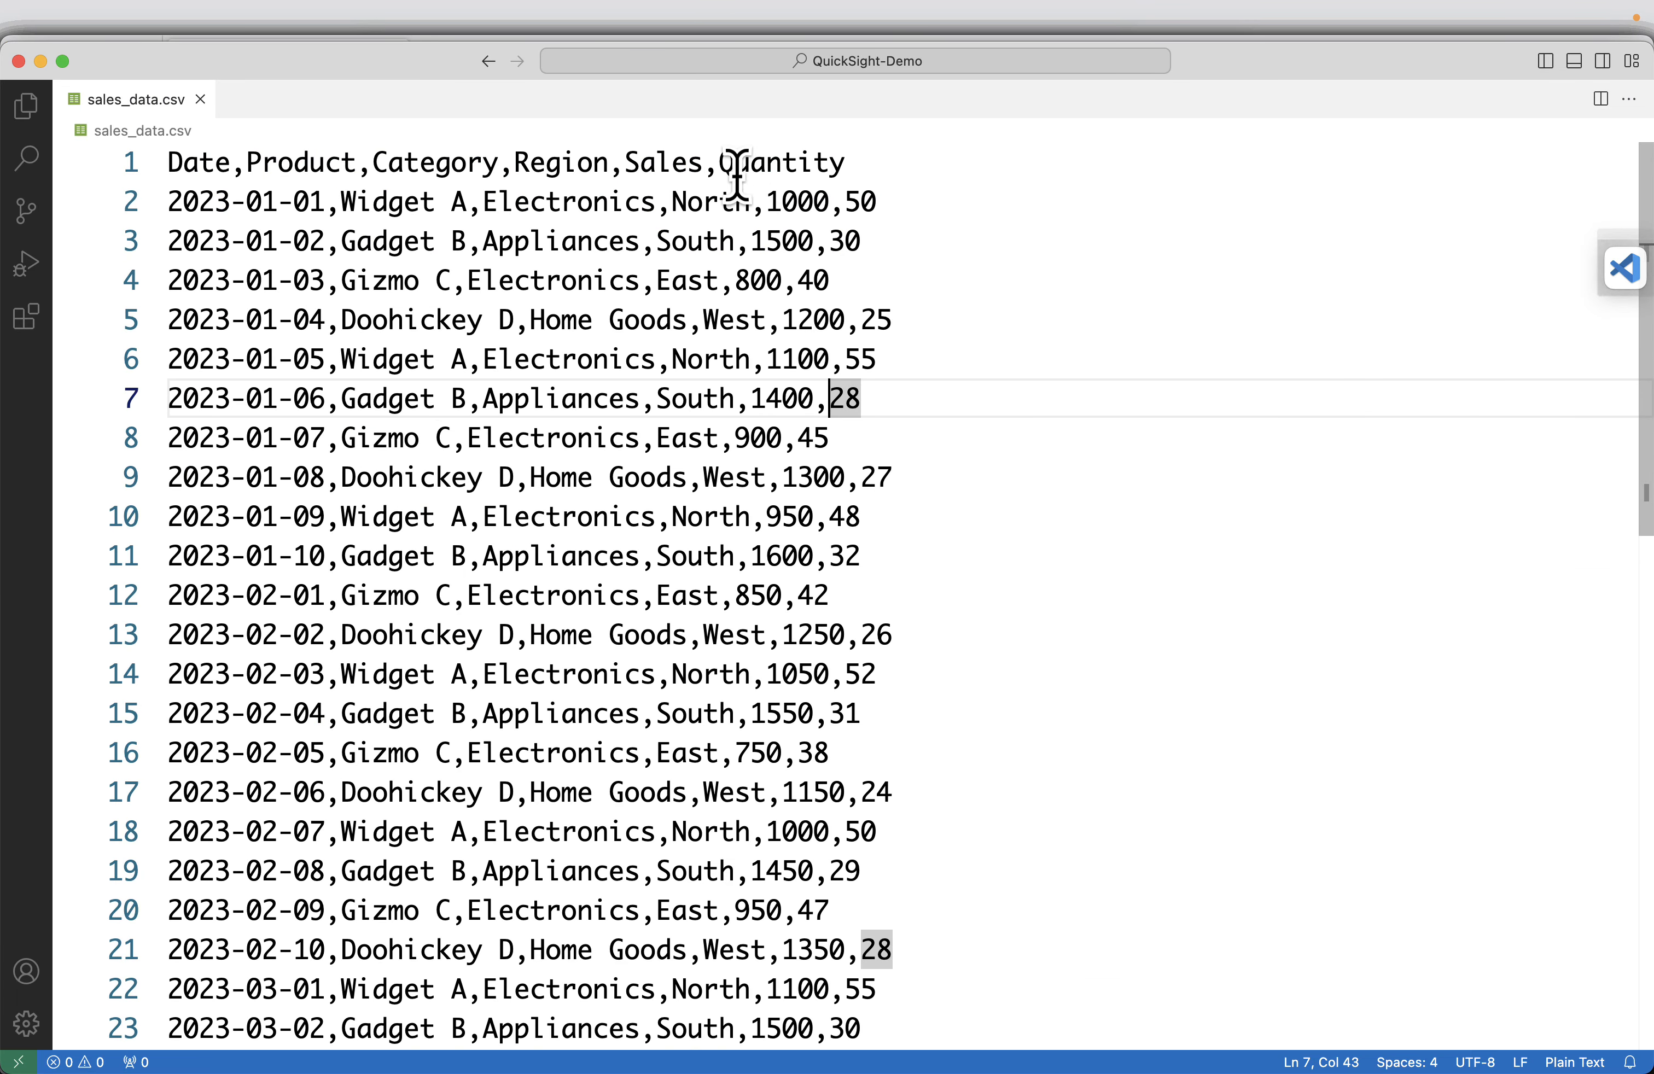
{"action": "left_click", "coordinate": [562, 162]}
{"action": "left_click", "coordinate": [701, 203]}
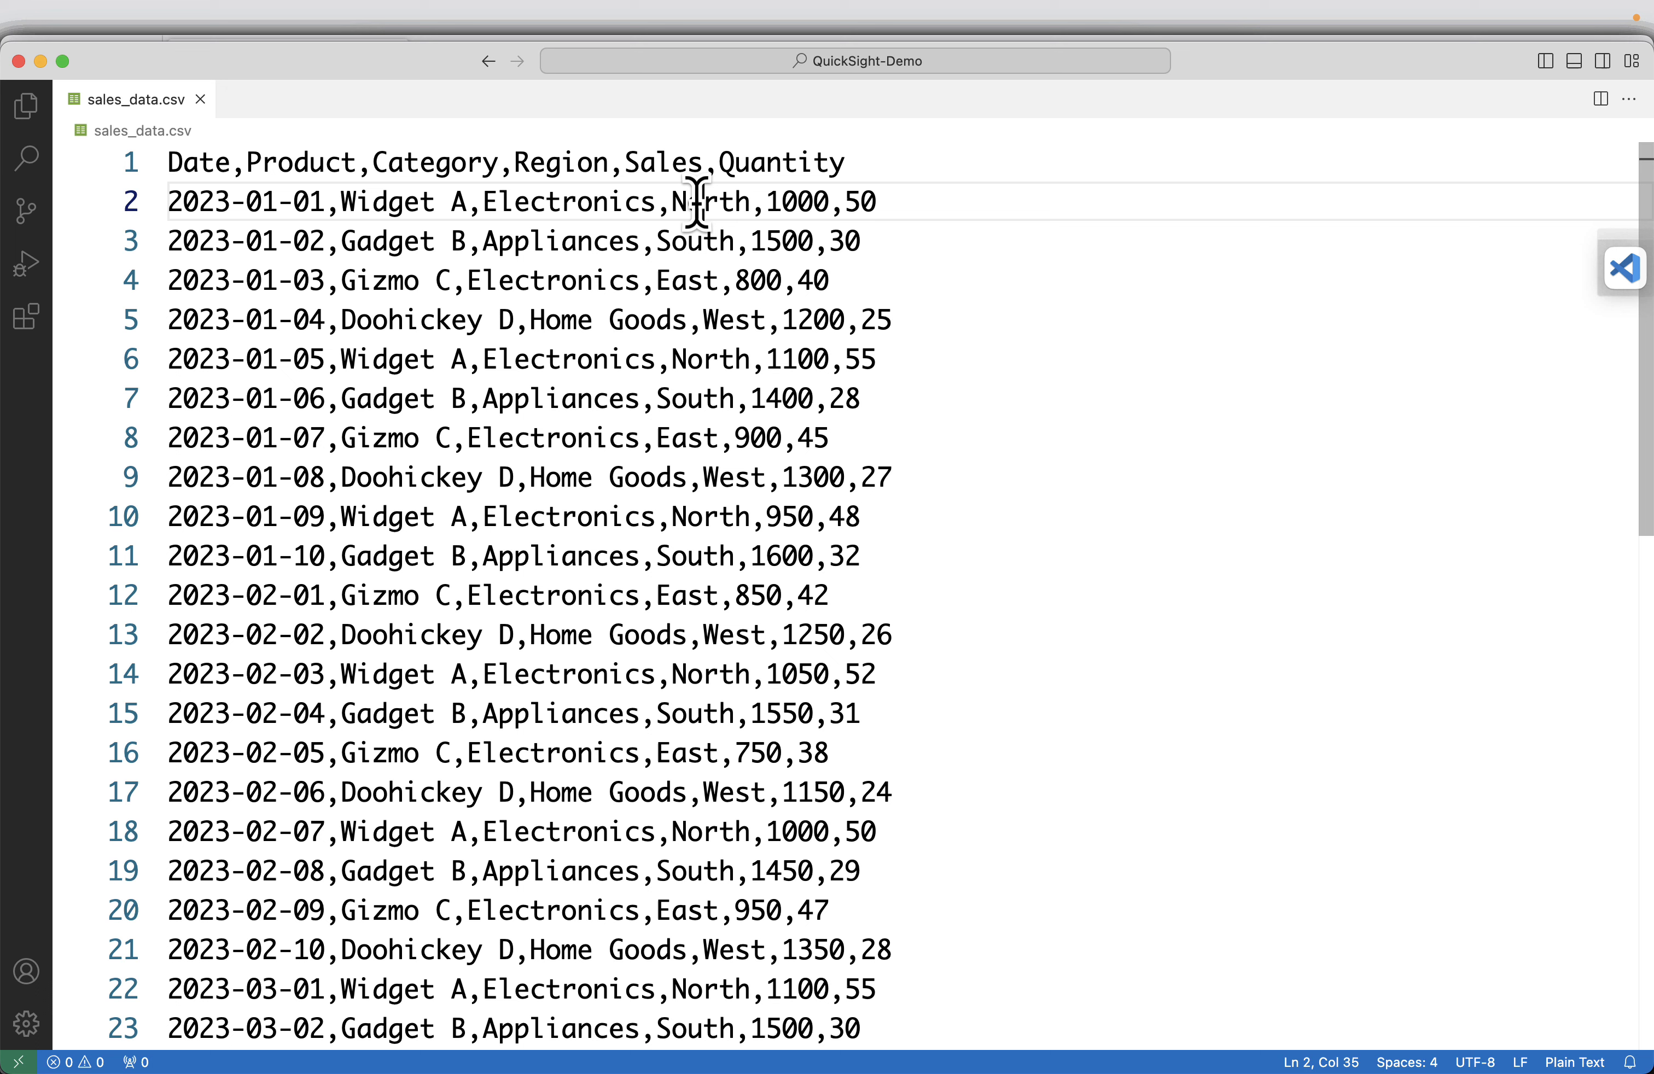
{"action": "left_click", "coordinate": [677, 240]}
{"action": "double_click", "coordinate": [659, 162]}
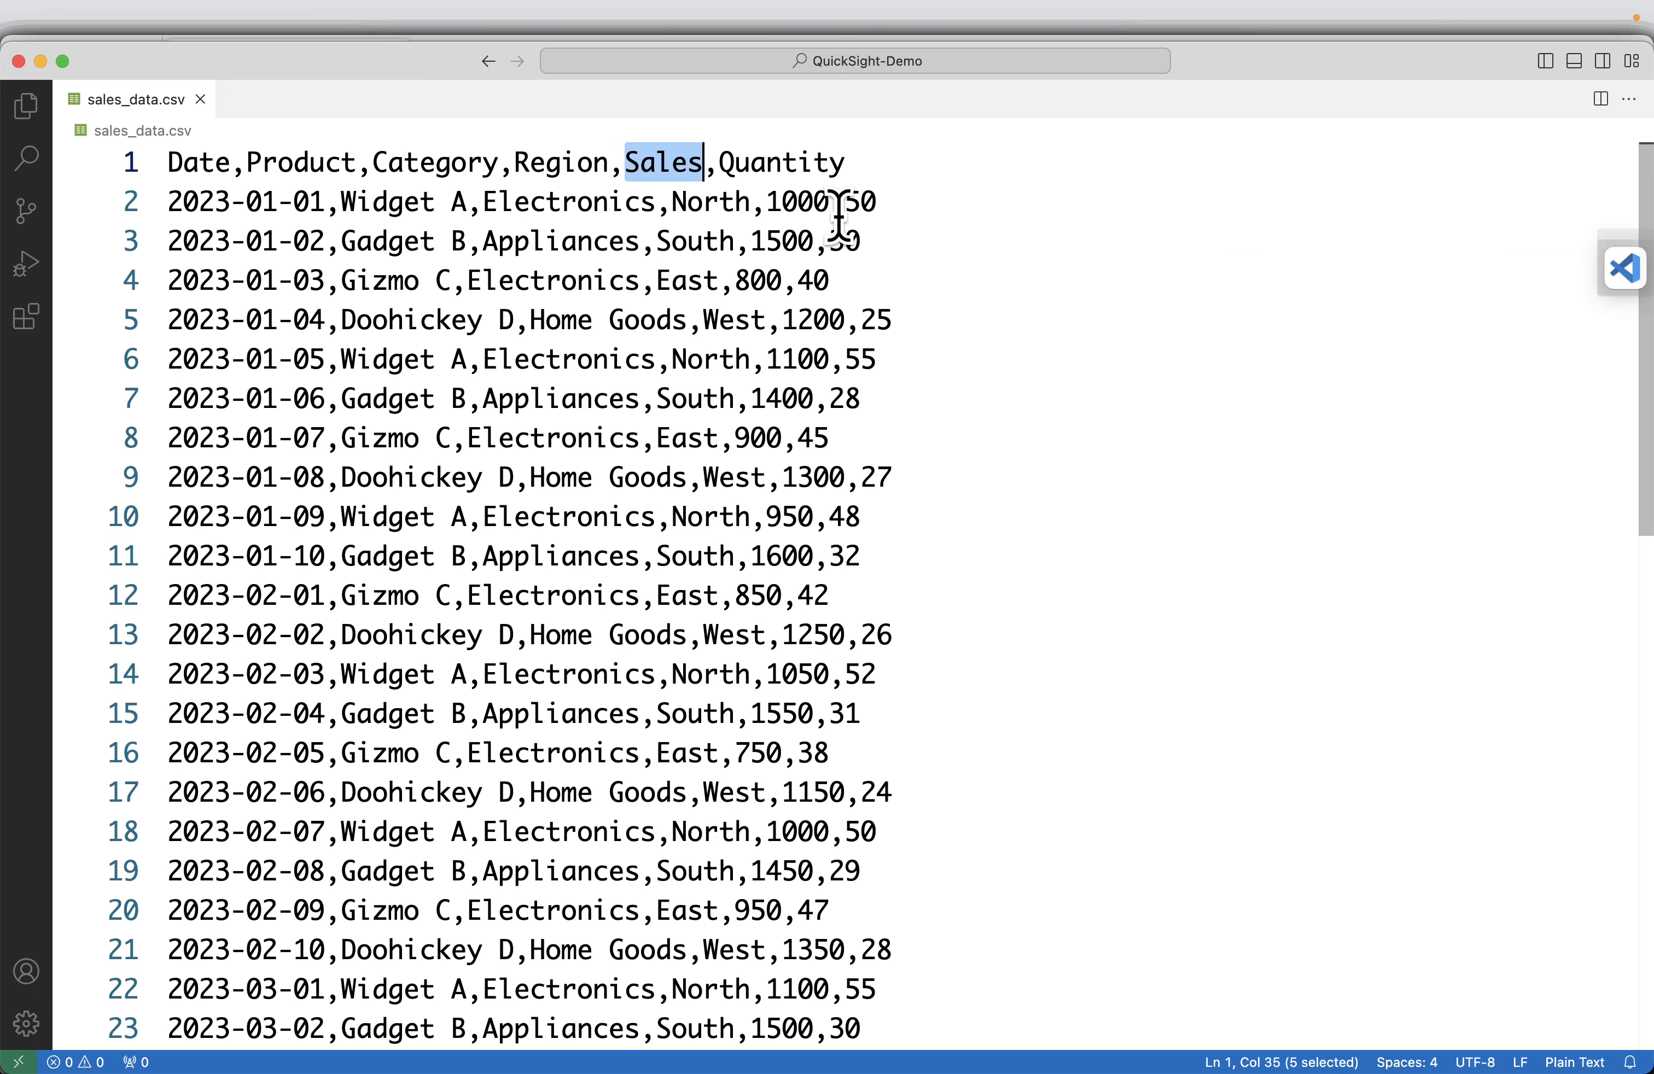
{"action": "left_click", "coordinate": [796, 200]}
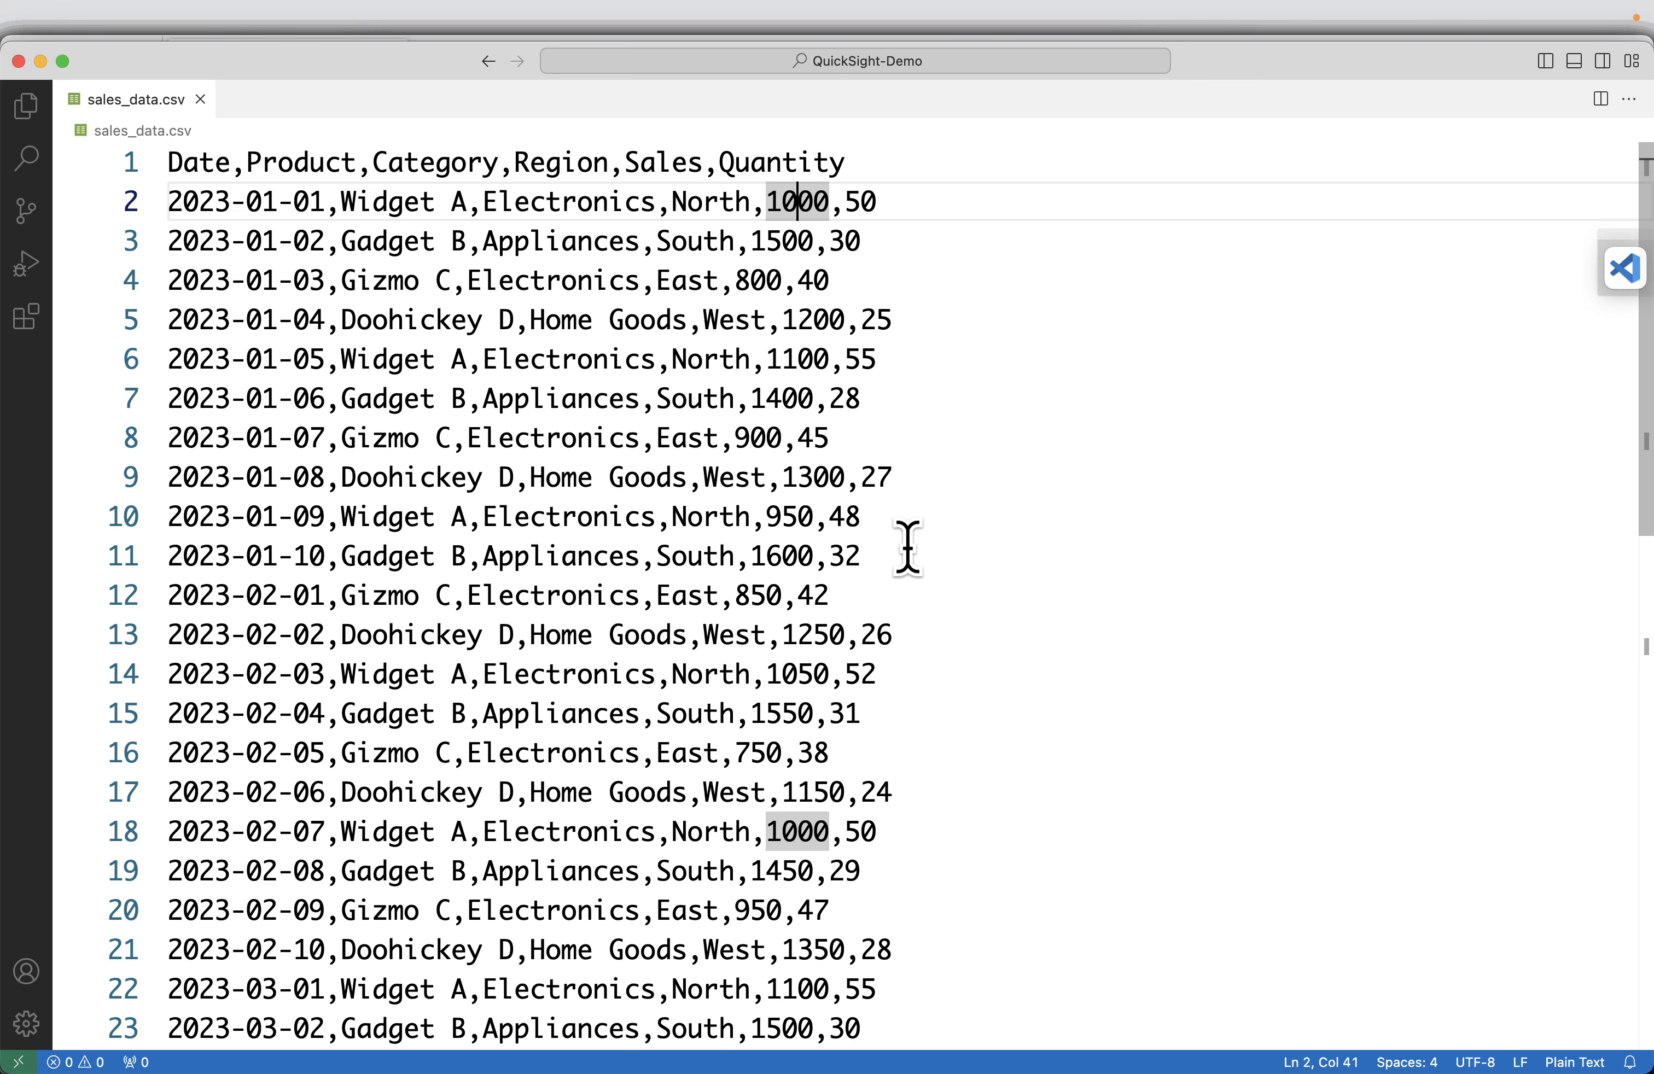
Return to the sales_data.csv analysis in the browser and change the empty visual to a pie chart.
{"action": "key", "text": "super+Tab"}
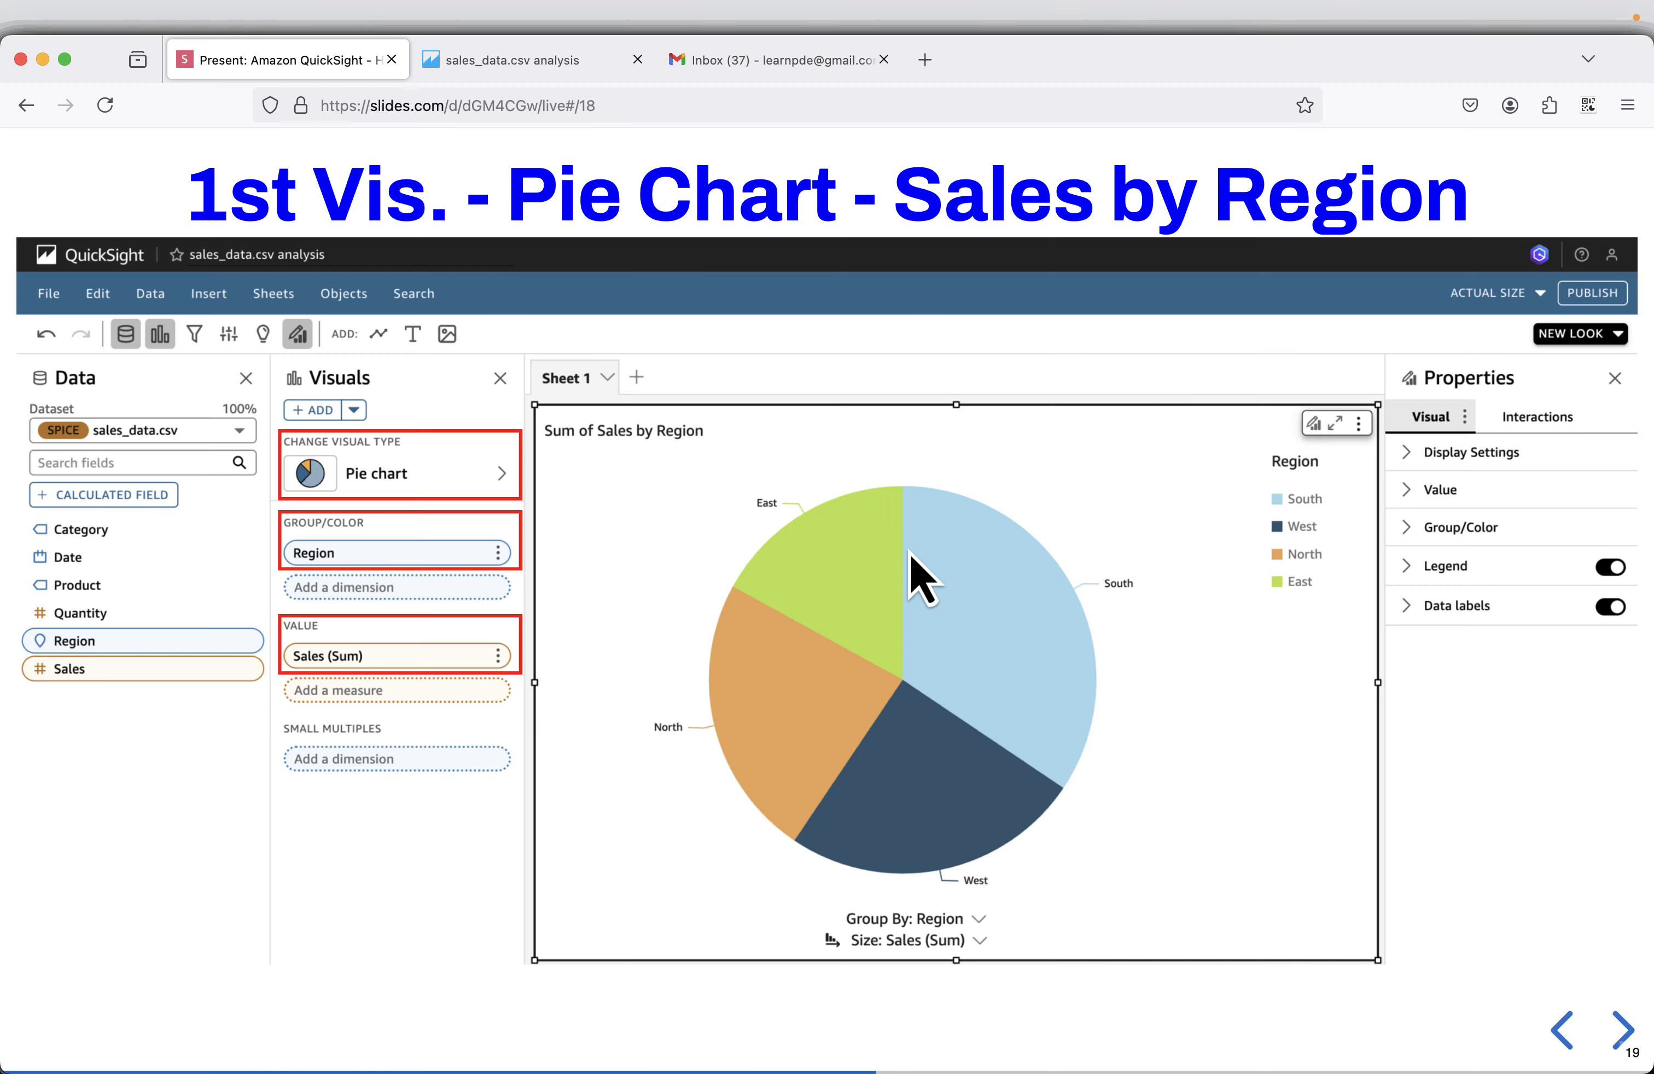
{"action": "left_click", "coordinate": [531, 63]}
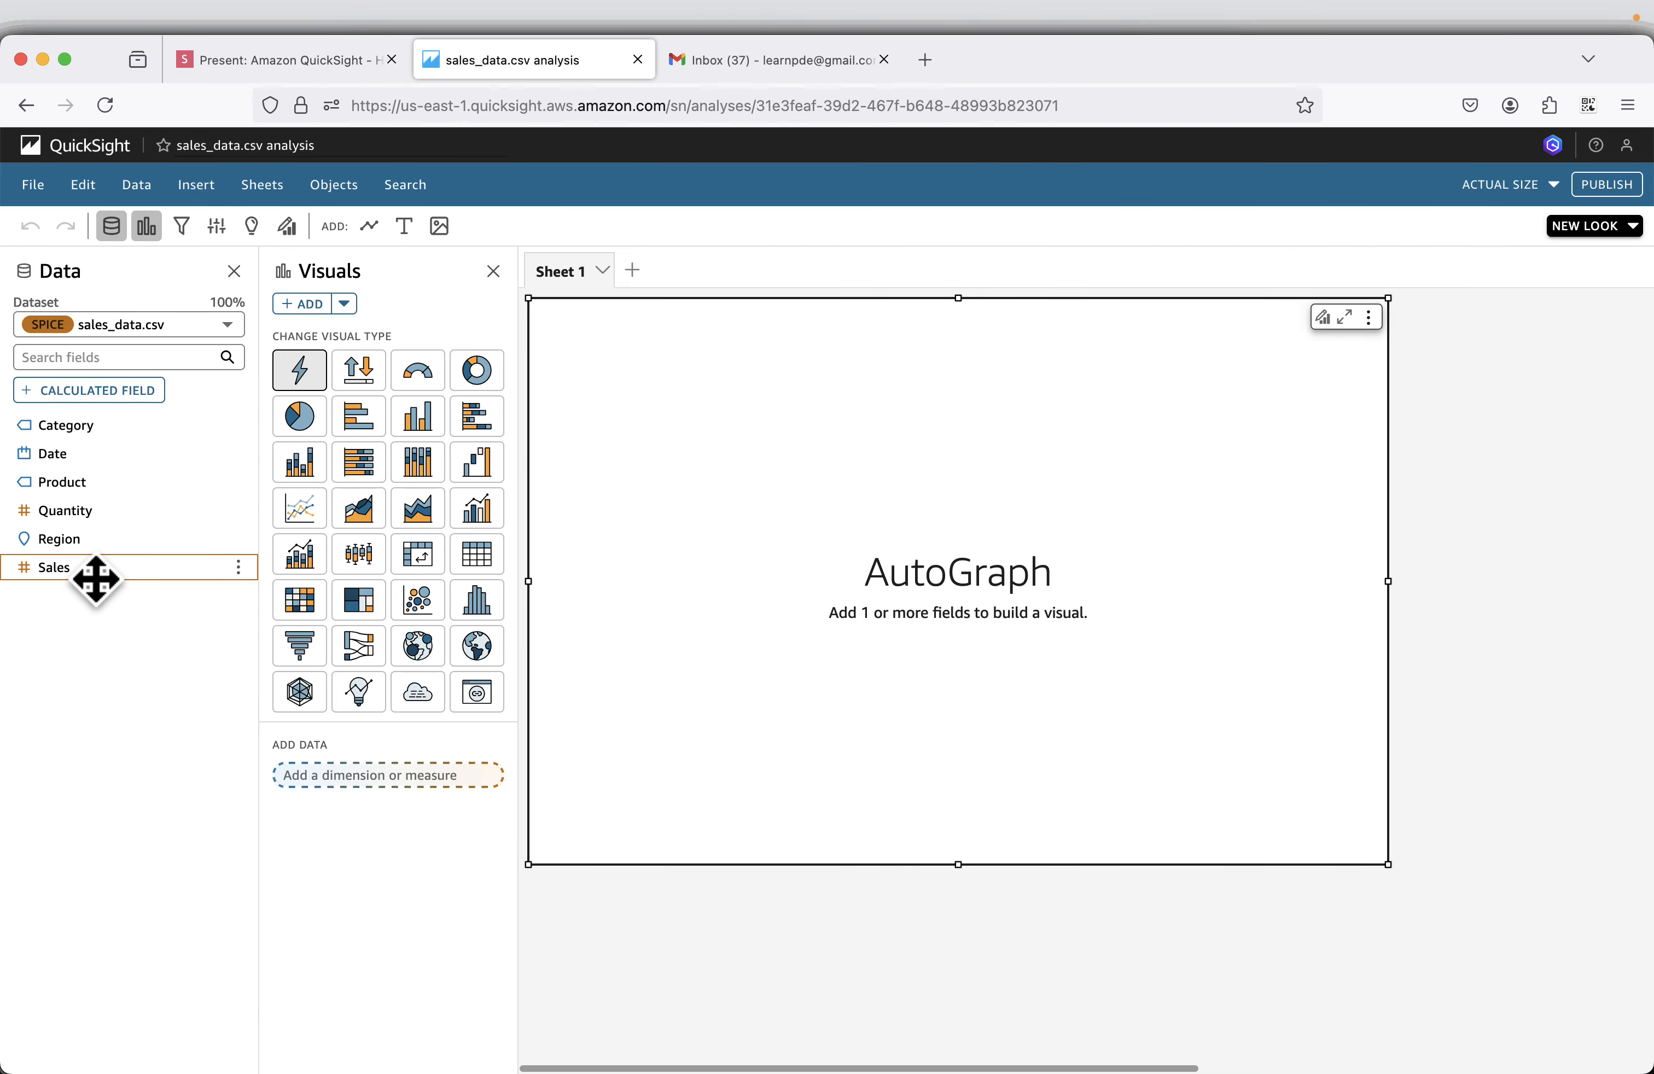
{"action": "left_click", "coordinate": [300, 416]}
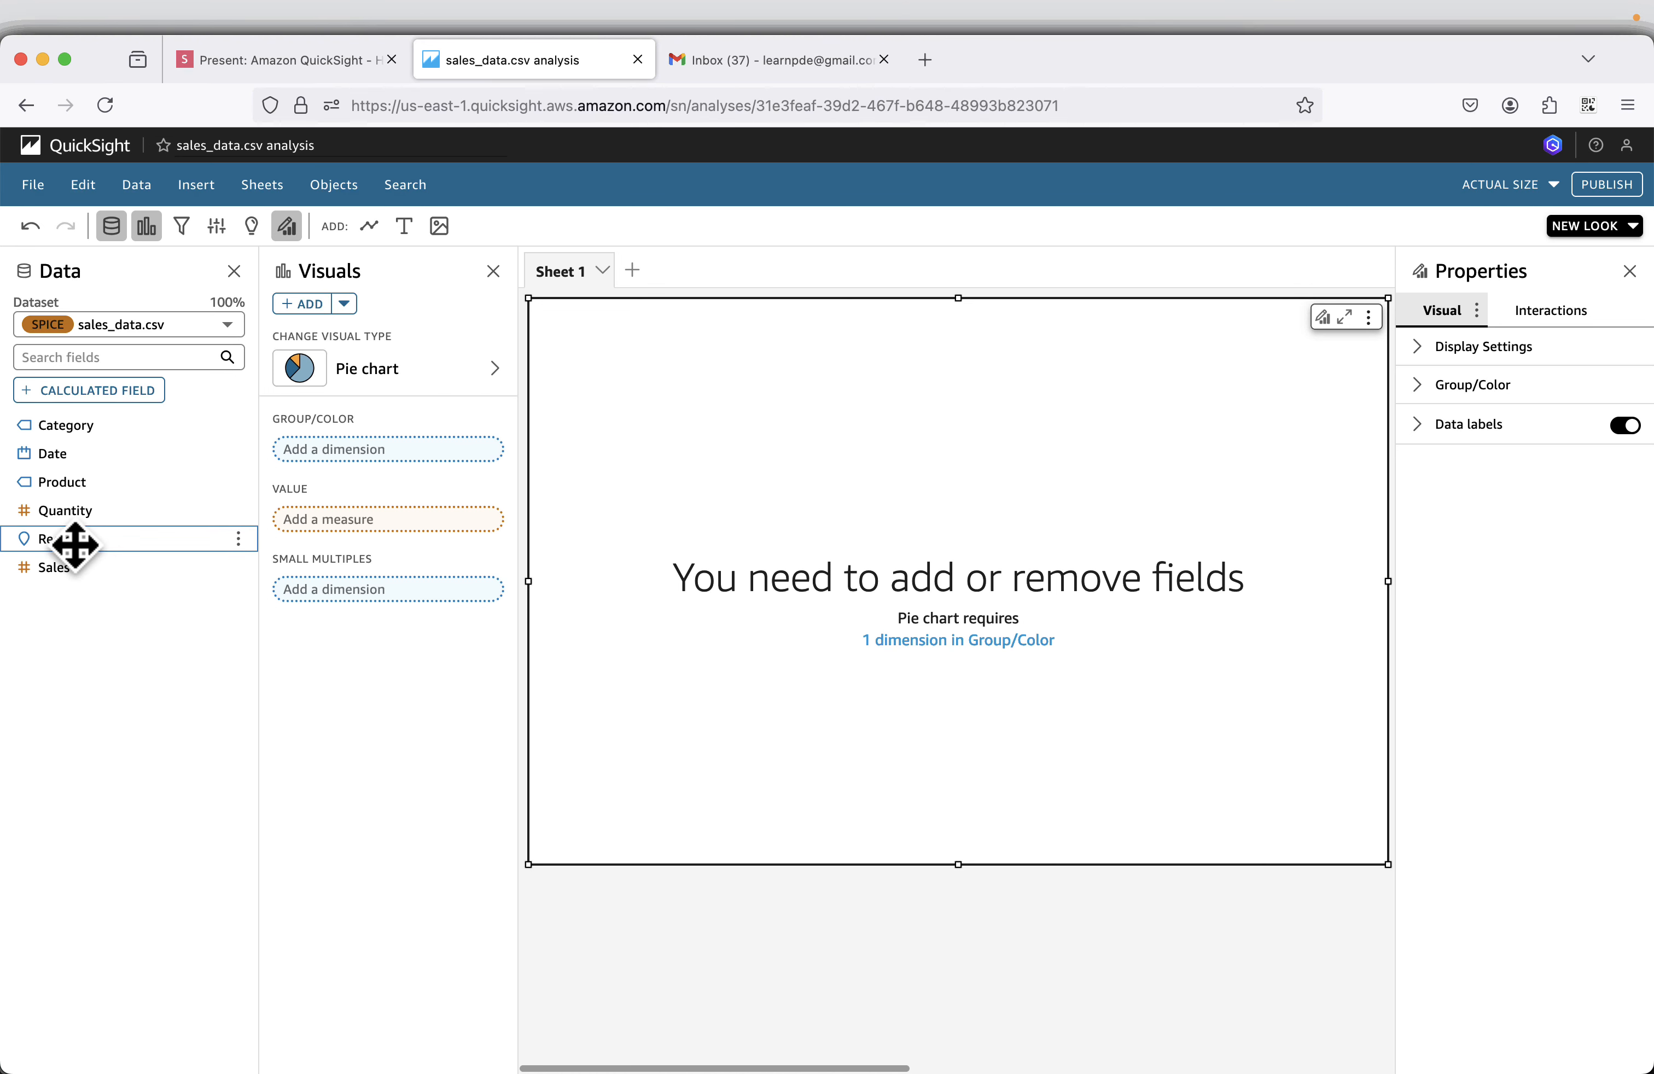
Try to assign the Region field to the pie chart's Group/Color, checking the example slide for the correct placement.
{"action": "left_click_drag", "start_coordinate": [74, 545], "coordinate": [382, 467]}
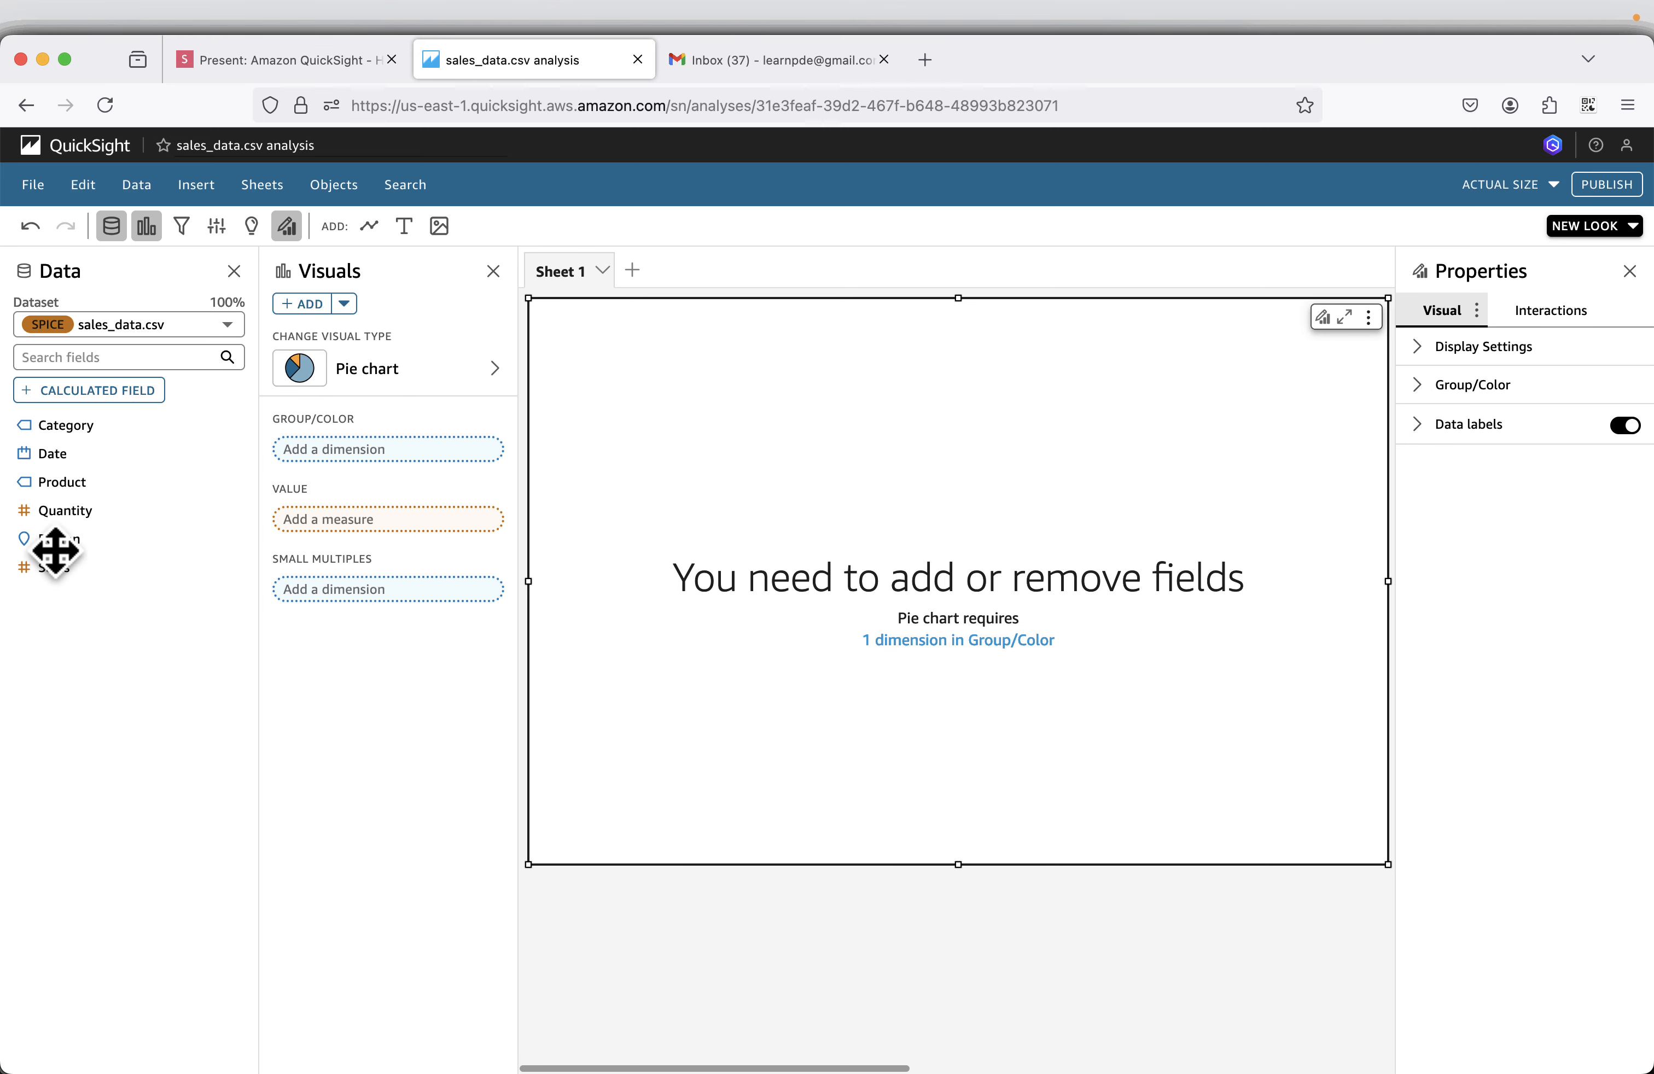
{"action": "left_click_drag", "start_coordinate": [55, 550], "coordinate": [337, 470]}
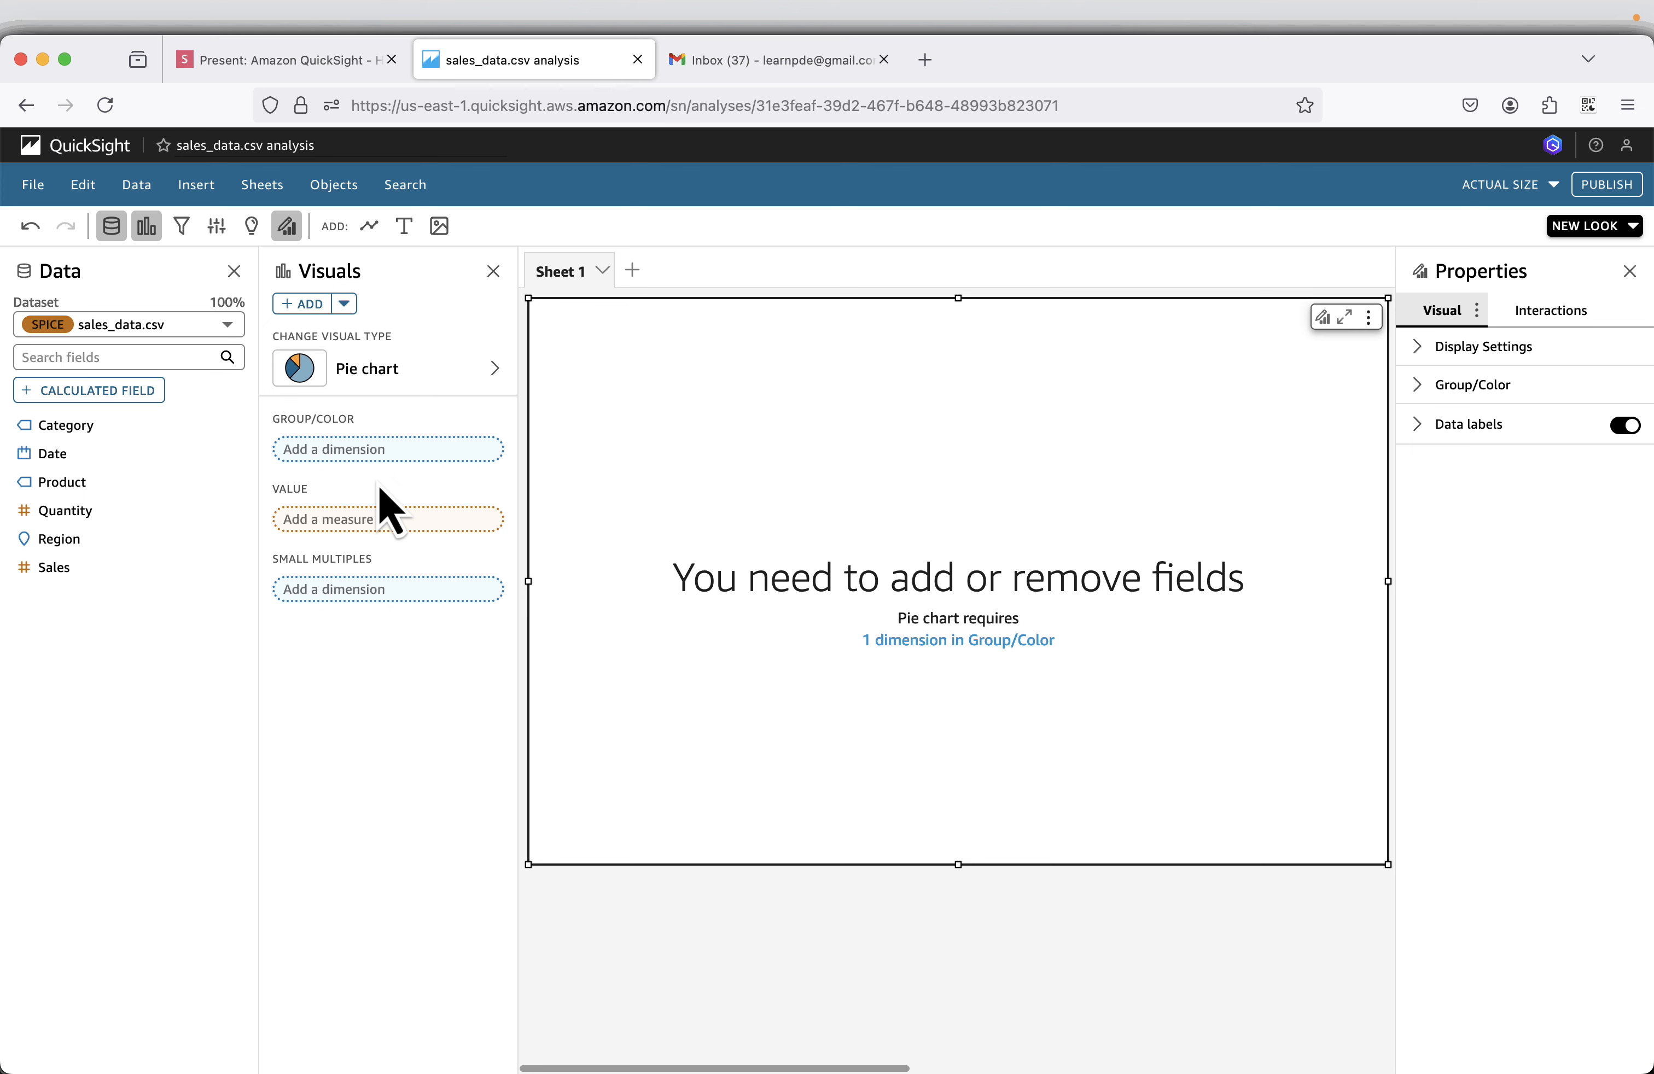
{"action": "left_click_drag", "start_coordinate": [56, 550], "coordinate": [348, 474]}
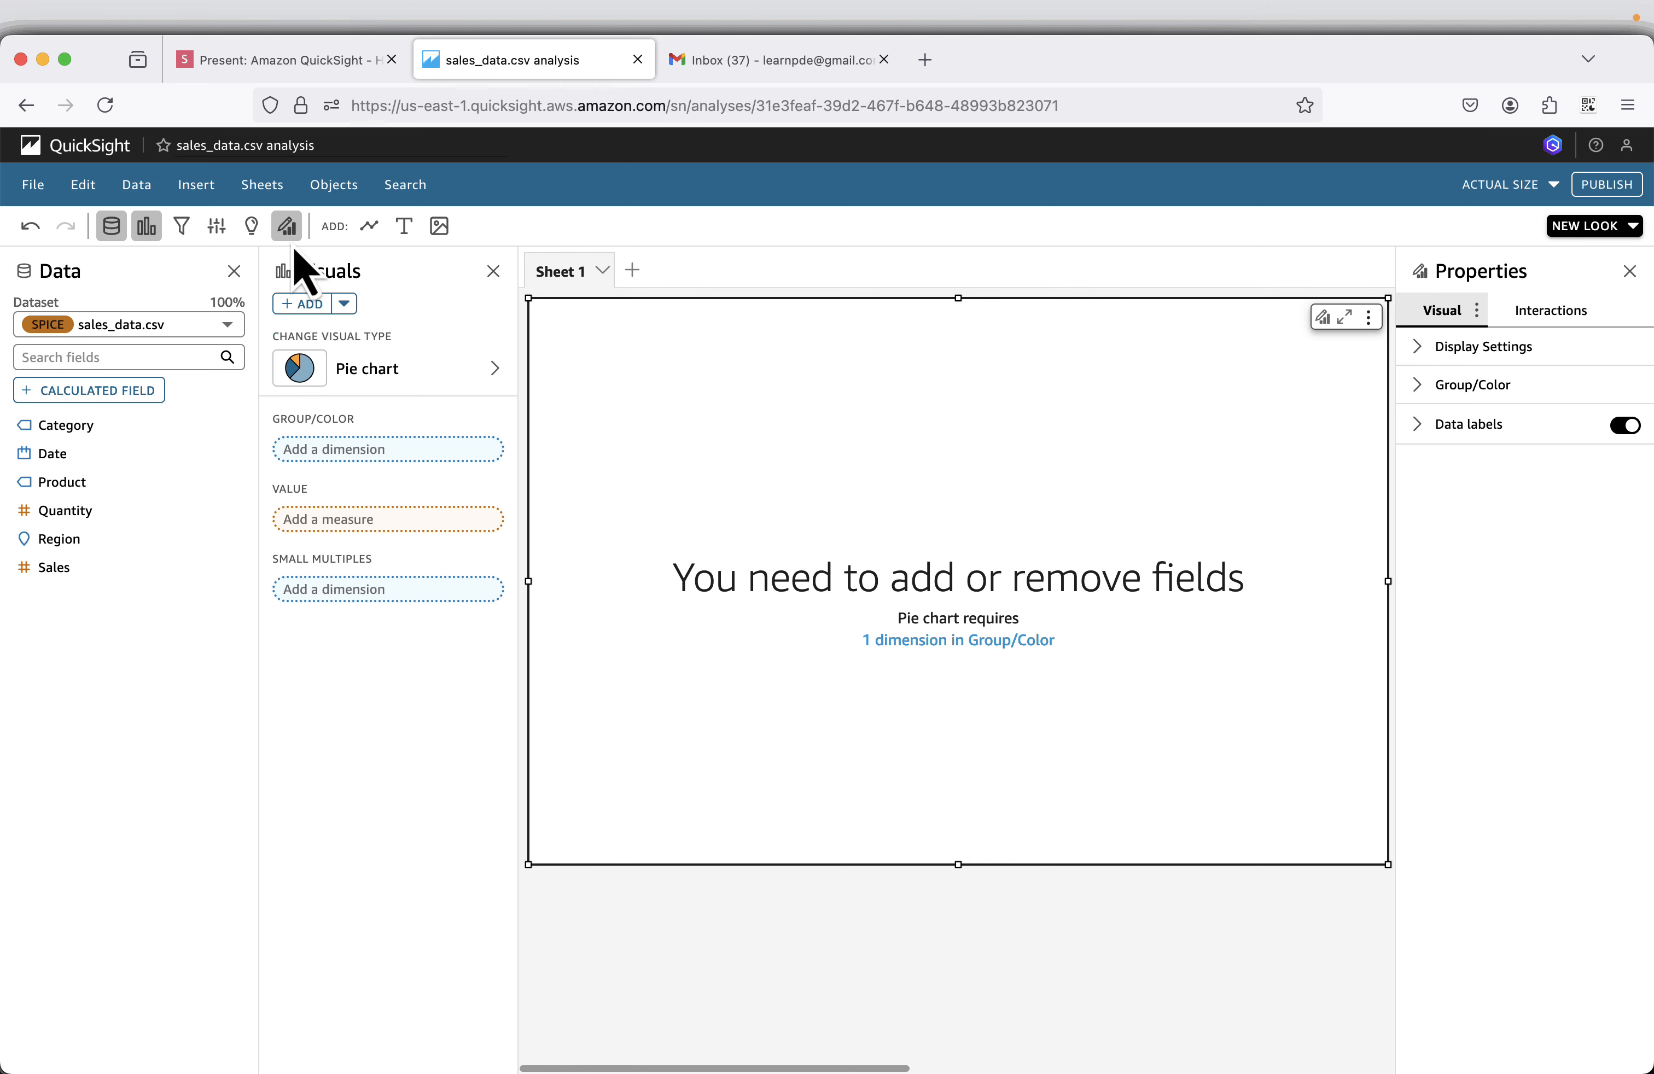
{"action": "left_click", "coordinate": [283, 66]}
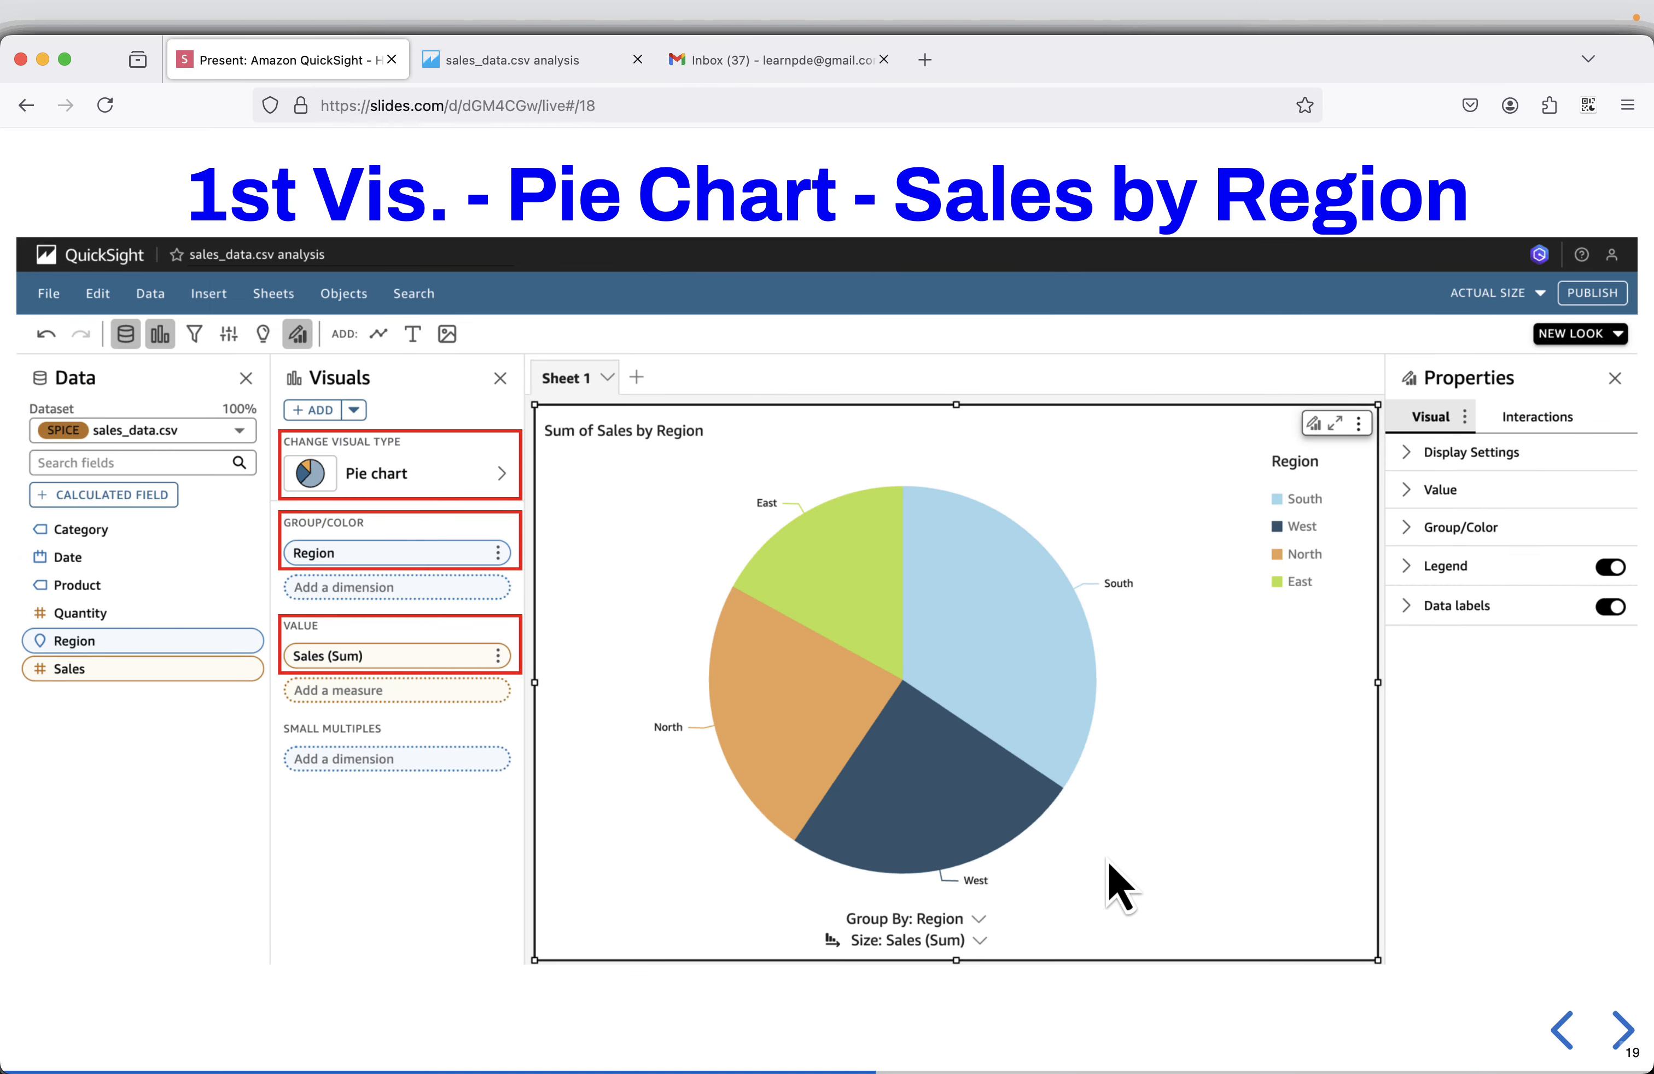
{"action": "left_click", "coordinate": [561, 64]}
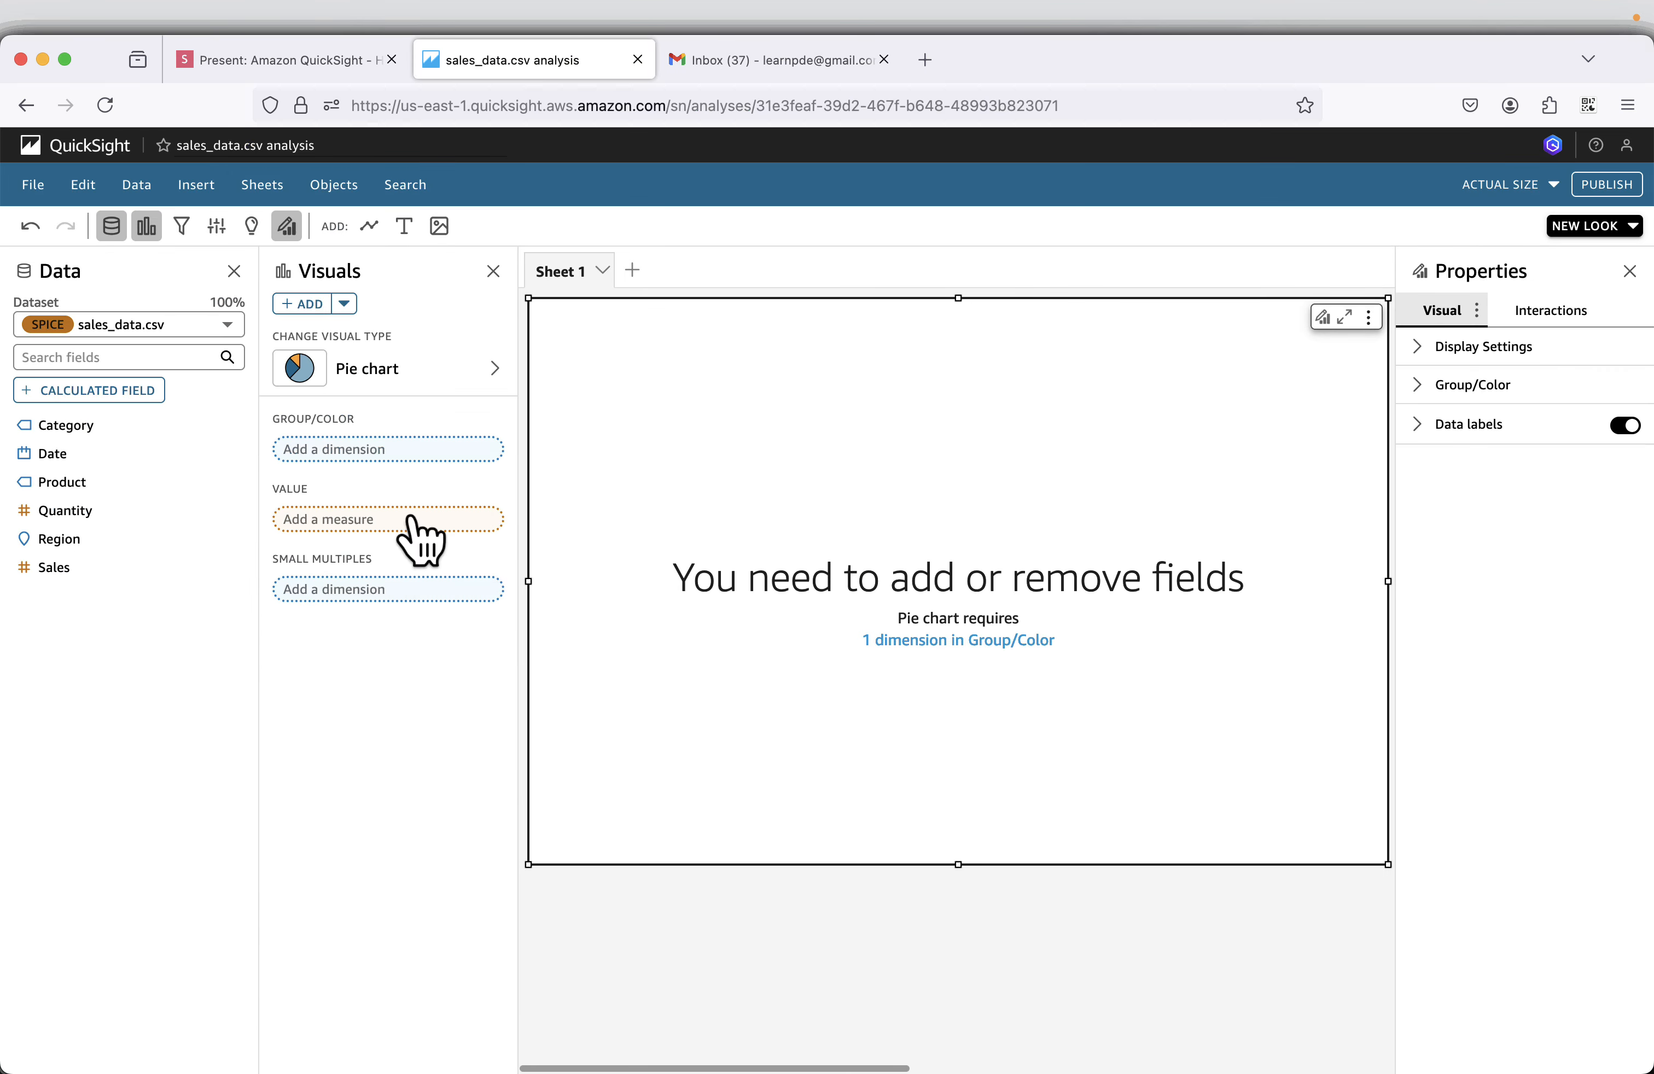
Assign Region to the pie chart's Group/Color and Sales to its Value.
{"action": "left_click_drag", "start_coordinate": [63, 540], "coordinate": [372, 435]}
{"action": "left_click_drag", "start_coordinate": [368, 443], "coordinate": [384, 455]}
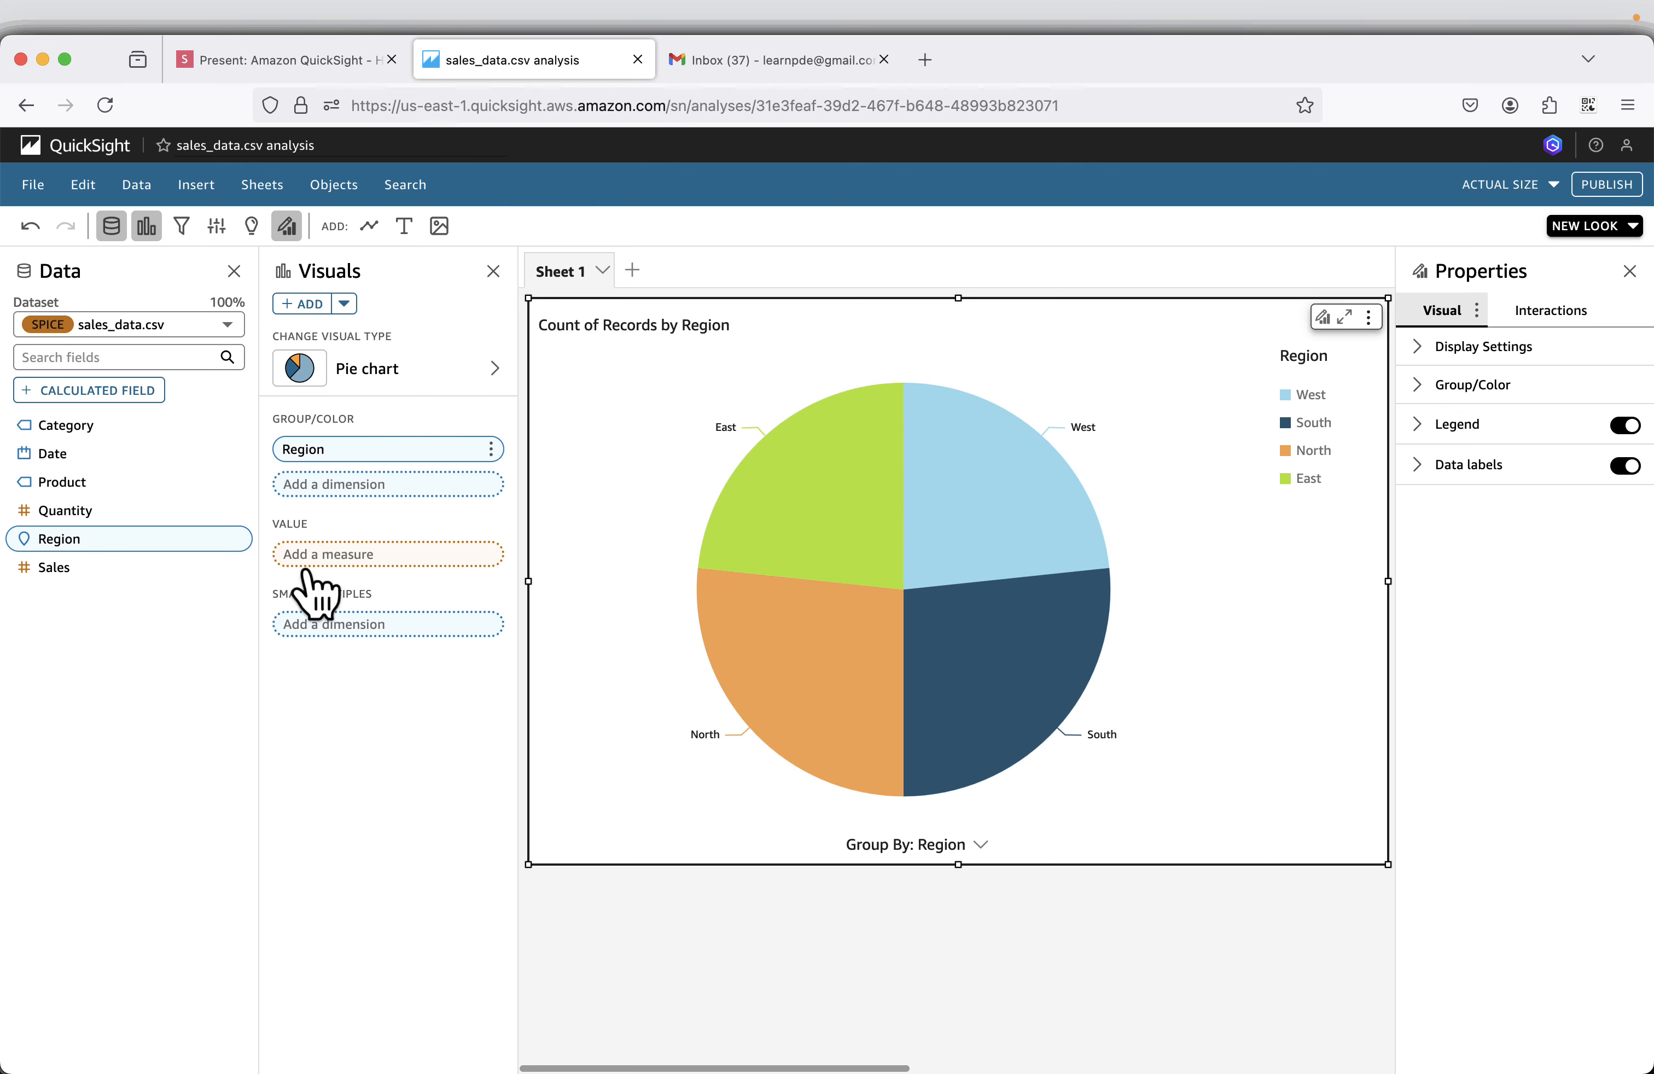
{"action": "left_click_drag", "start_coordinate": [54, 570], "coordinate": [393, 550]}
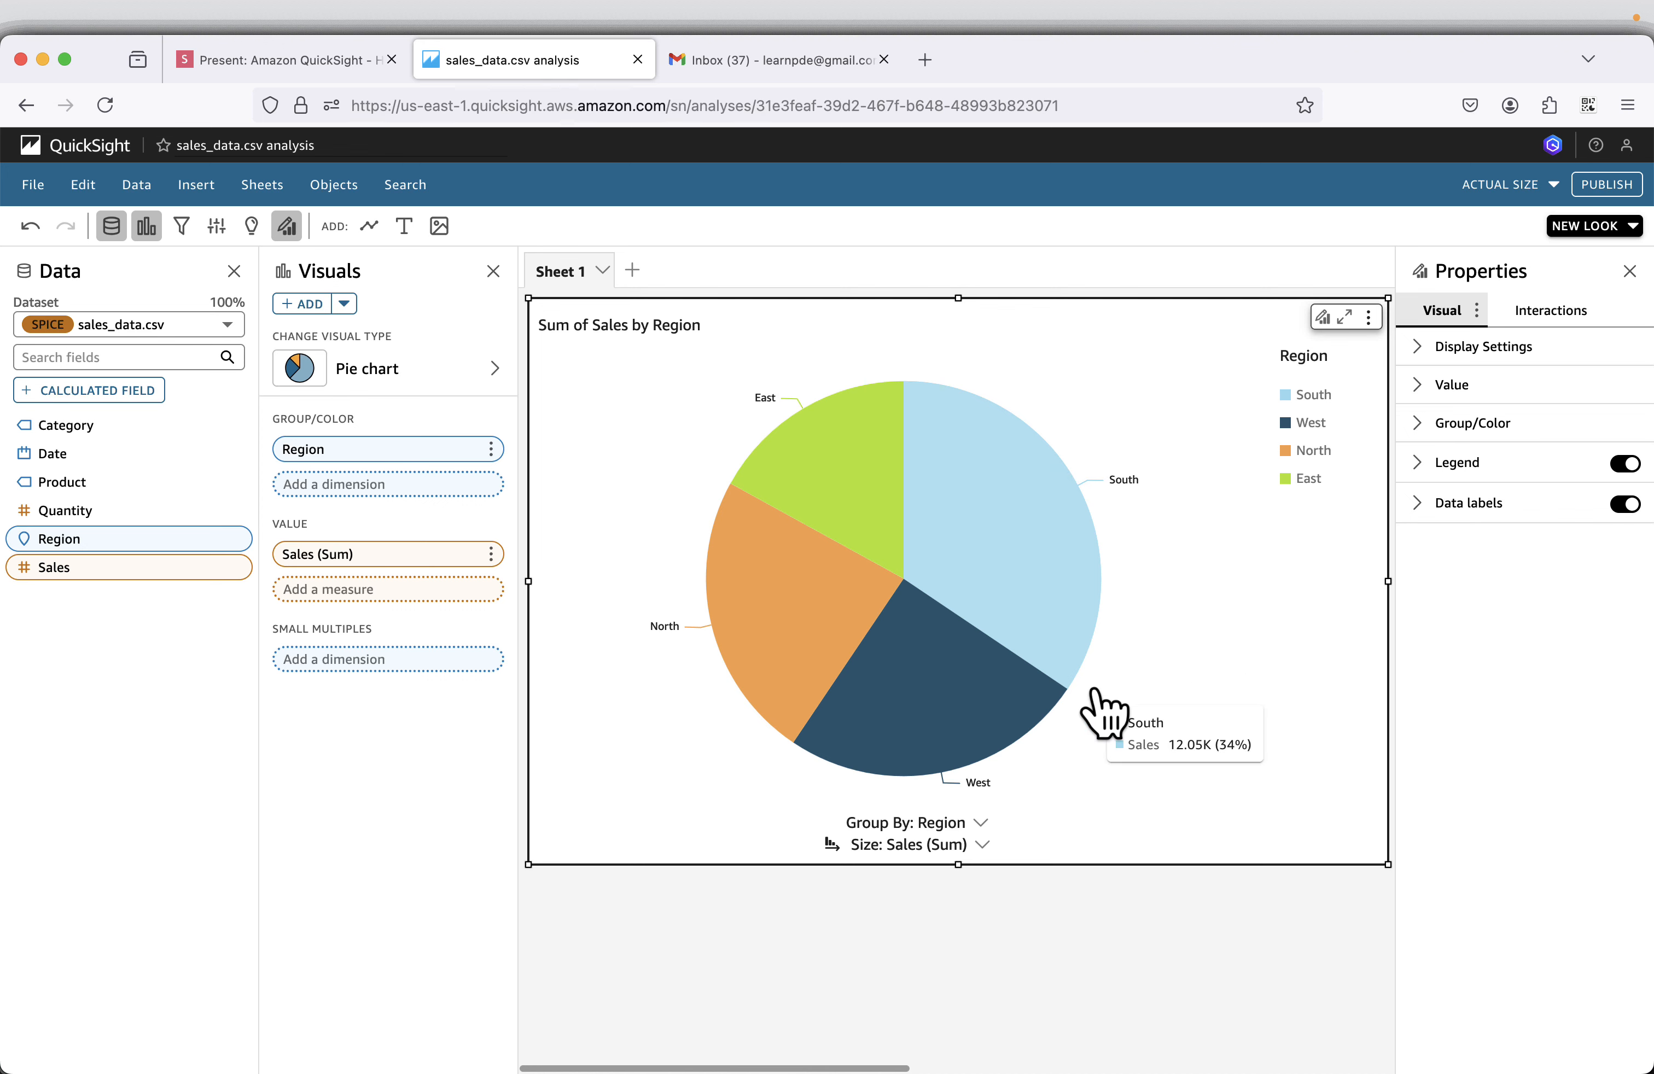
Switch to the presentation in the browser and advance past the 2nd Sheet slide to the line chart example of sales by date.
{"action": "left_click", "coordinate": [329, 64]}
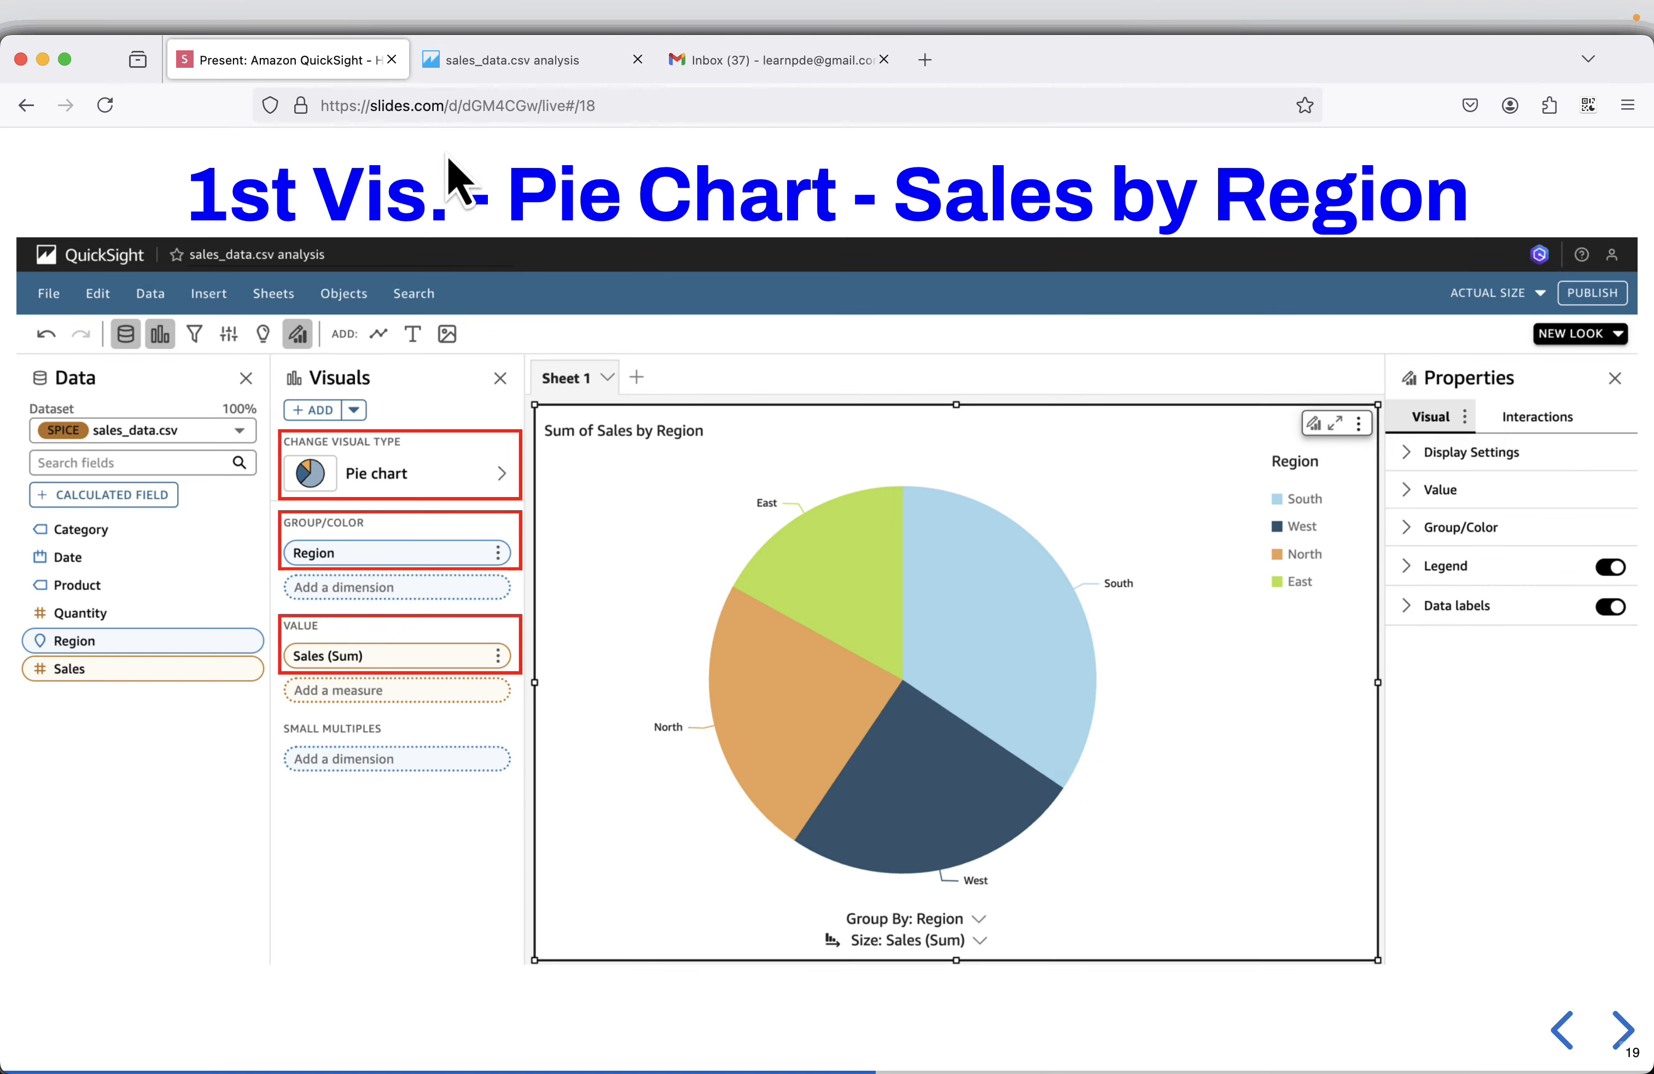
{"action": "left_click", "coordinate": [1618, 1027]}
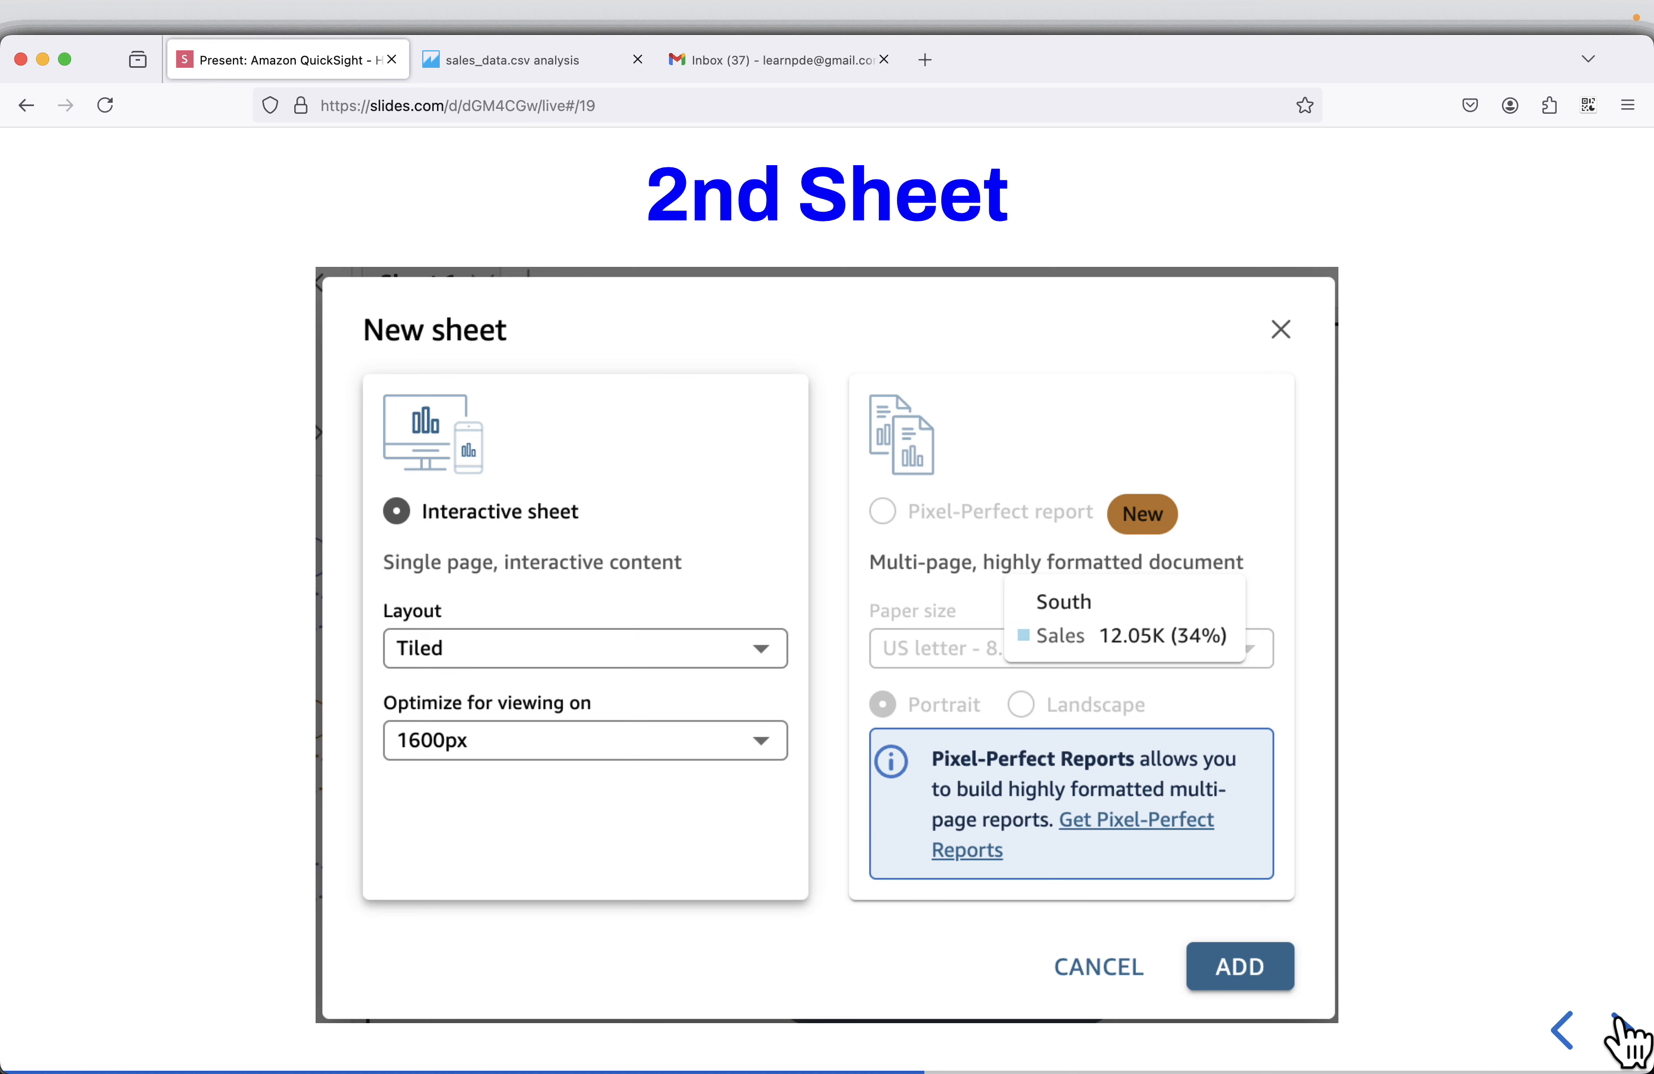
{"action": "left_click", "coordinate": [1618, 1027]}
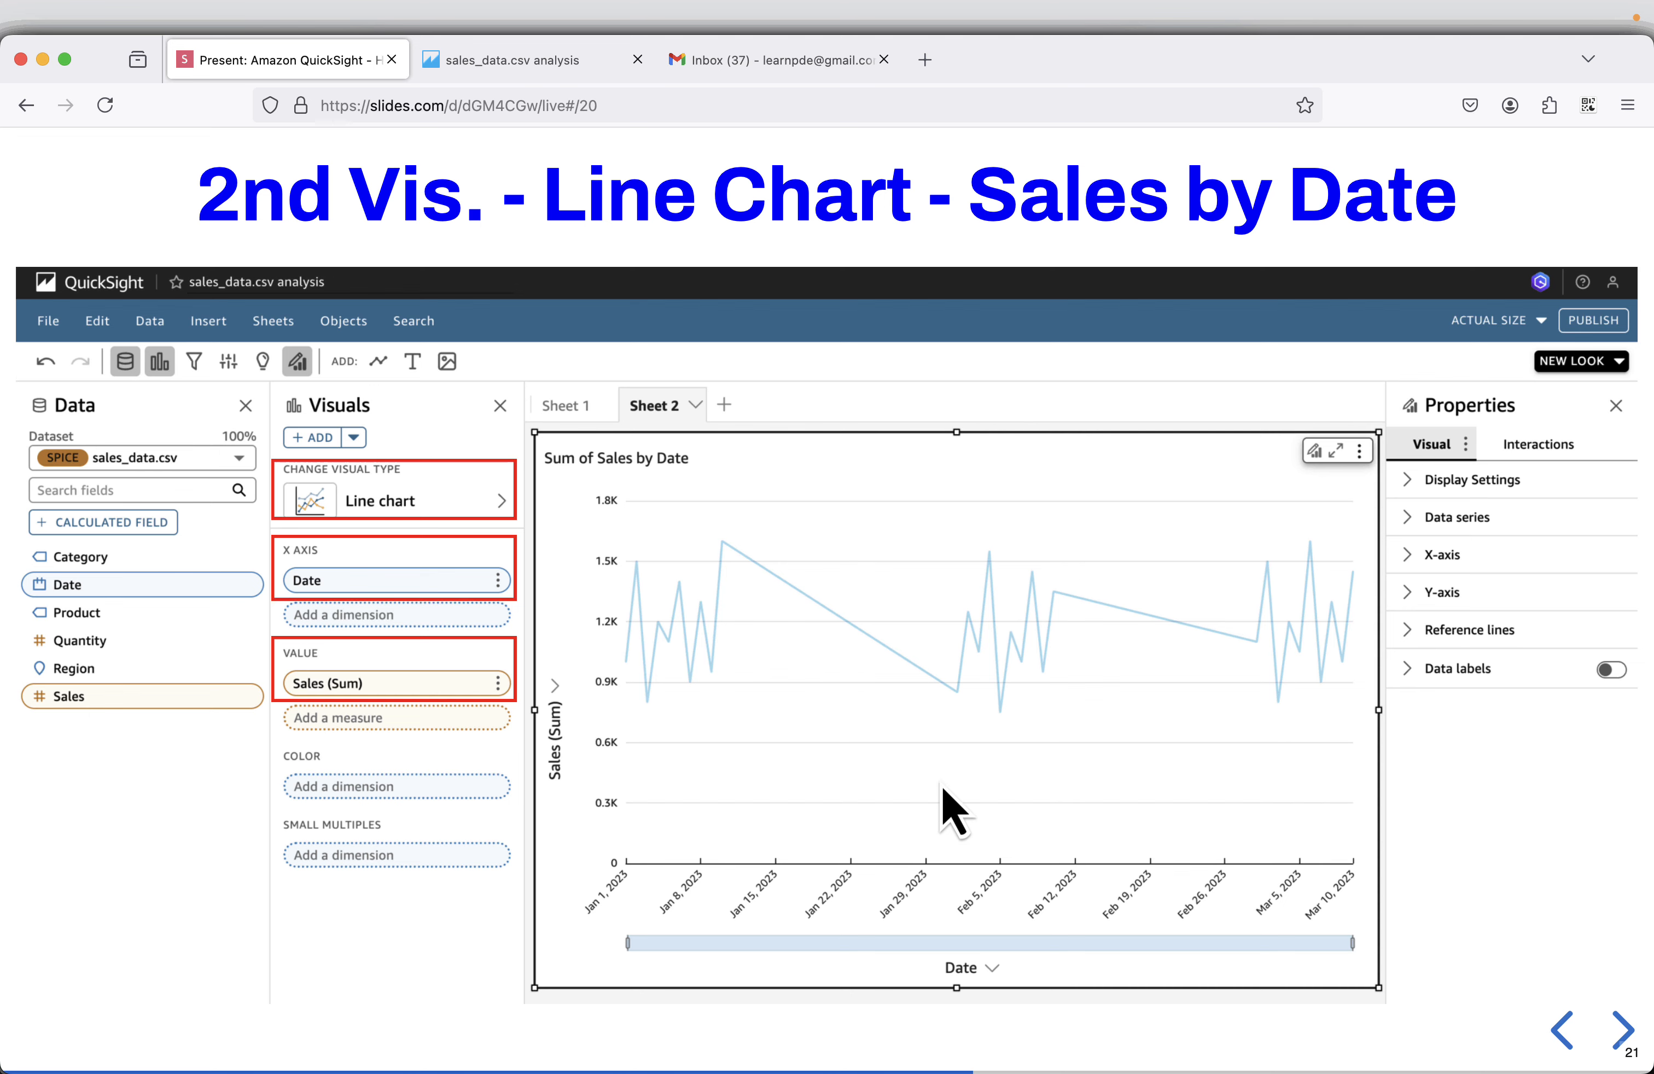
Return to the sales_data.csv analysis and add a second interactive sheet with a Tiled layout optimized for 1600px.
{"action": "left_click", "coordinate": [478, 74]}
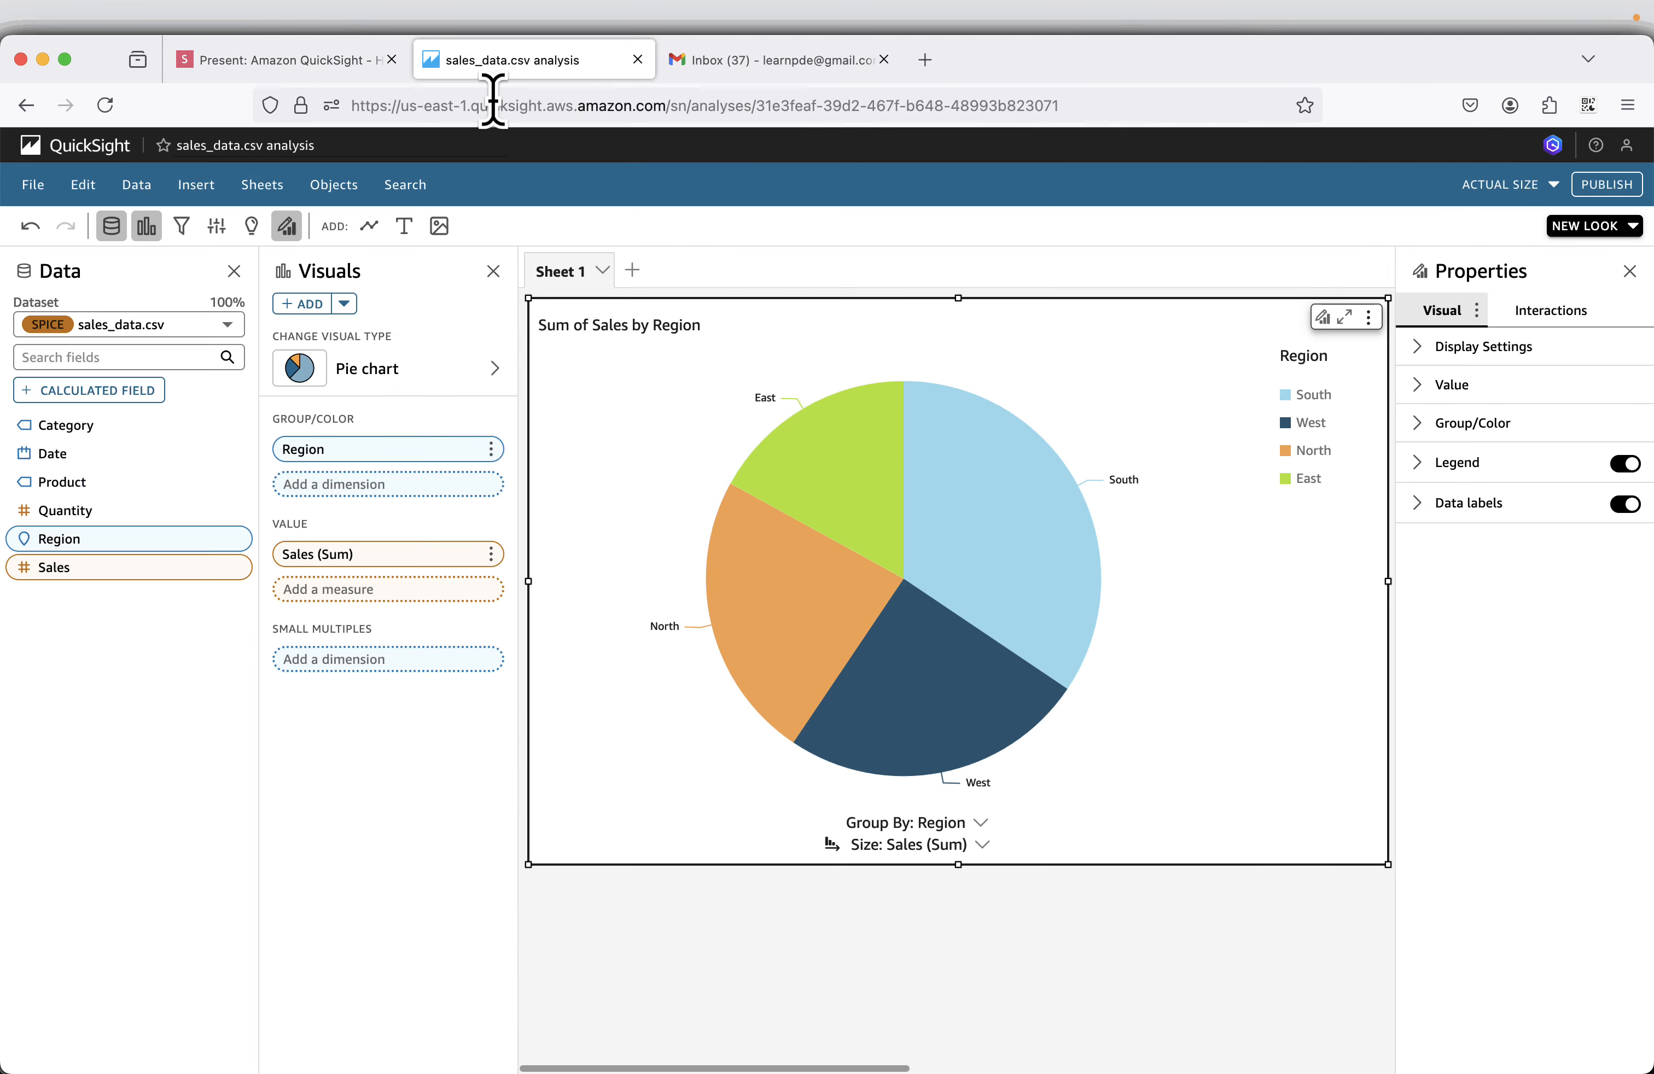
{"action": "left_click", "coordinate": [632, 271]}
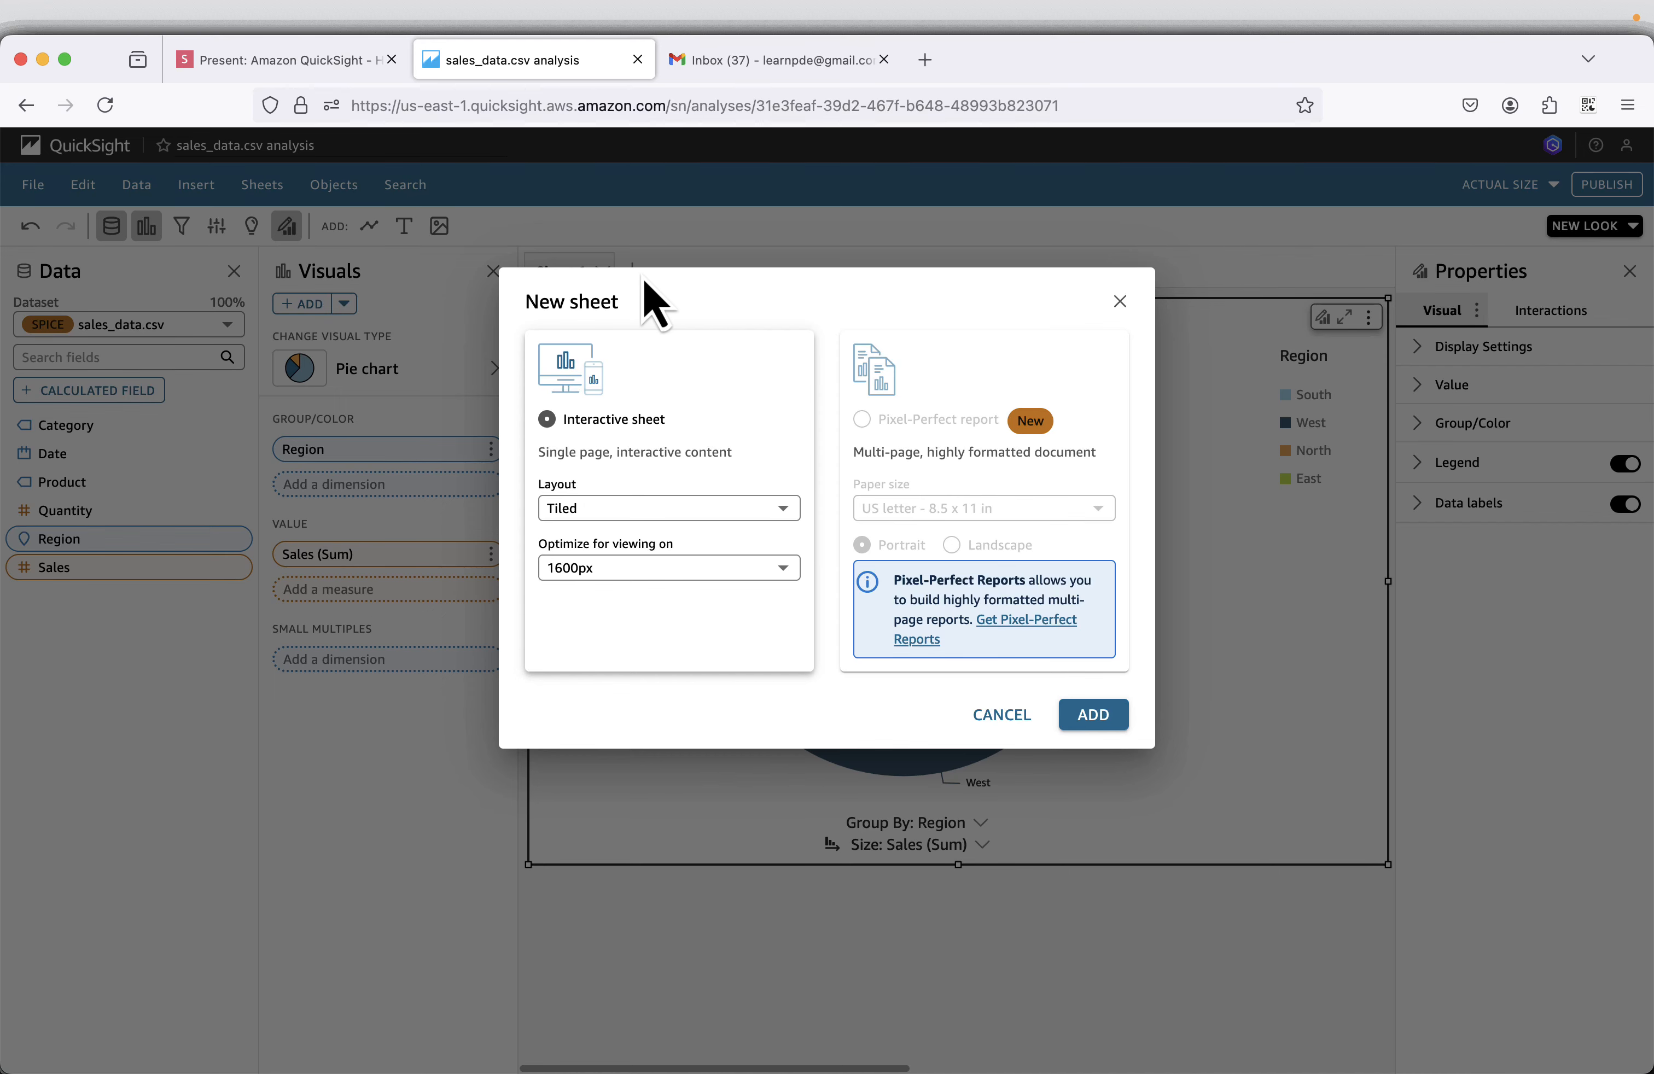
{"action": "left_click", "coordinate": [1093, 720]}
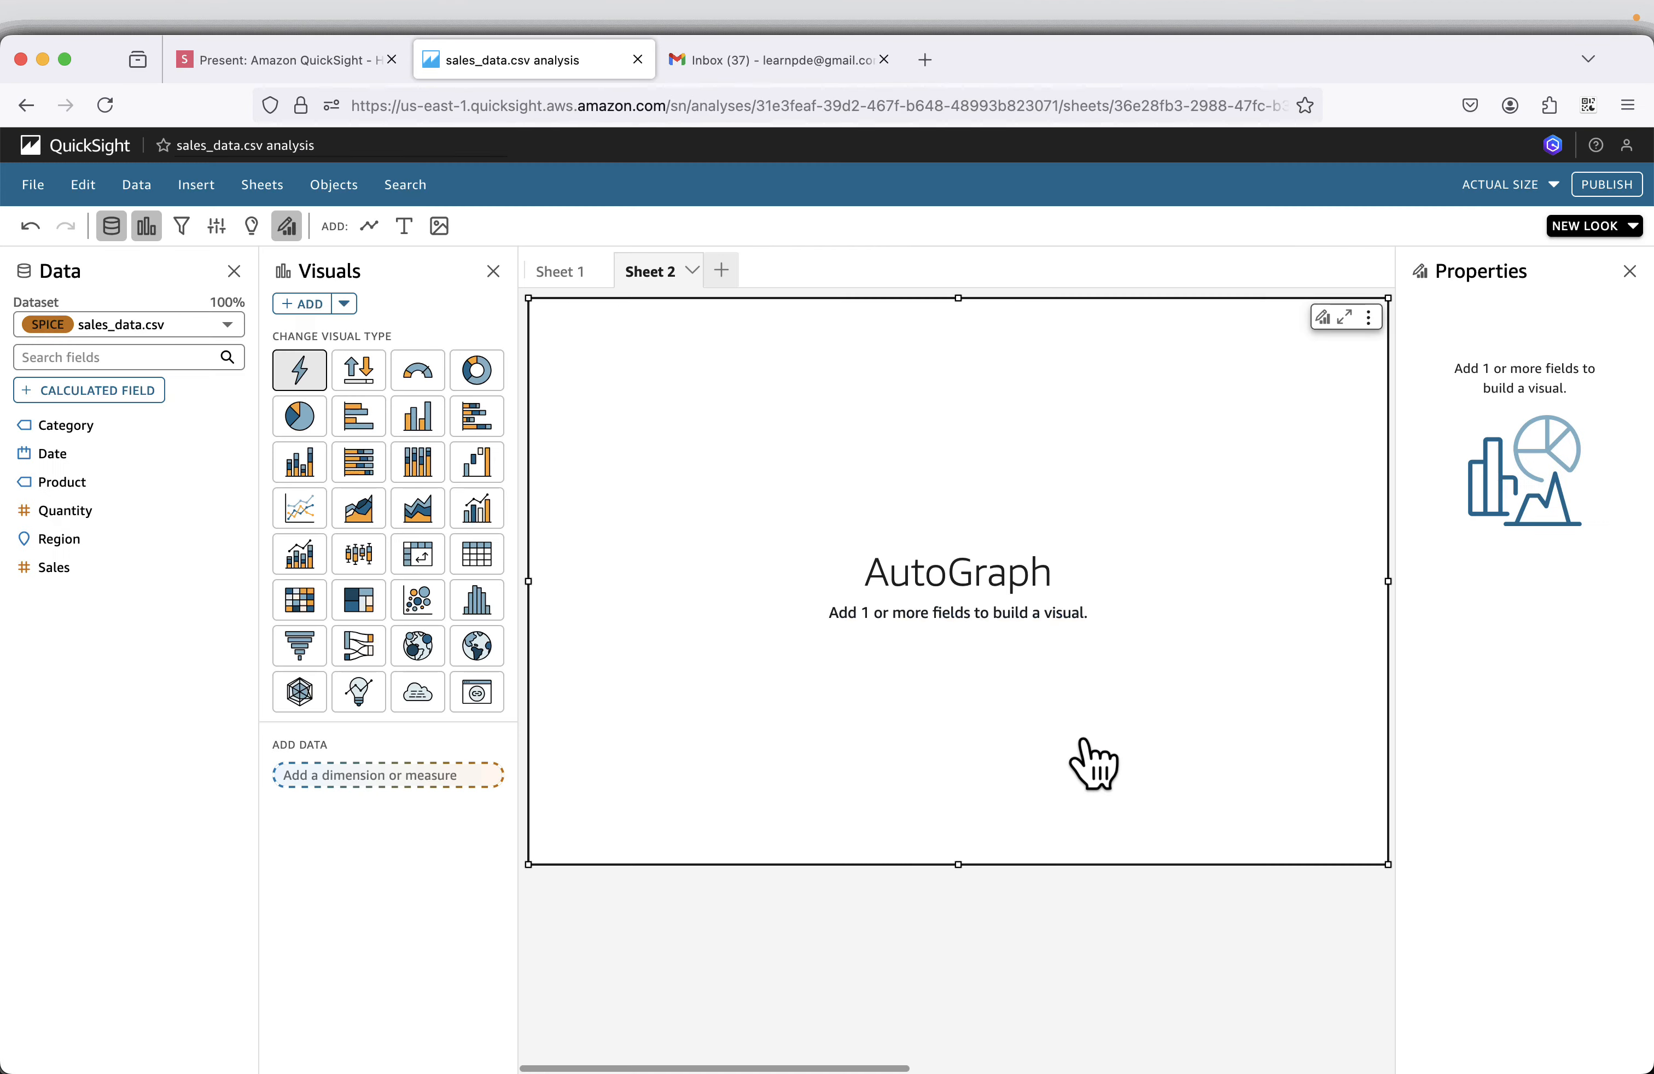
{"action": "left_click", "coordinate": [561, 273]}
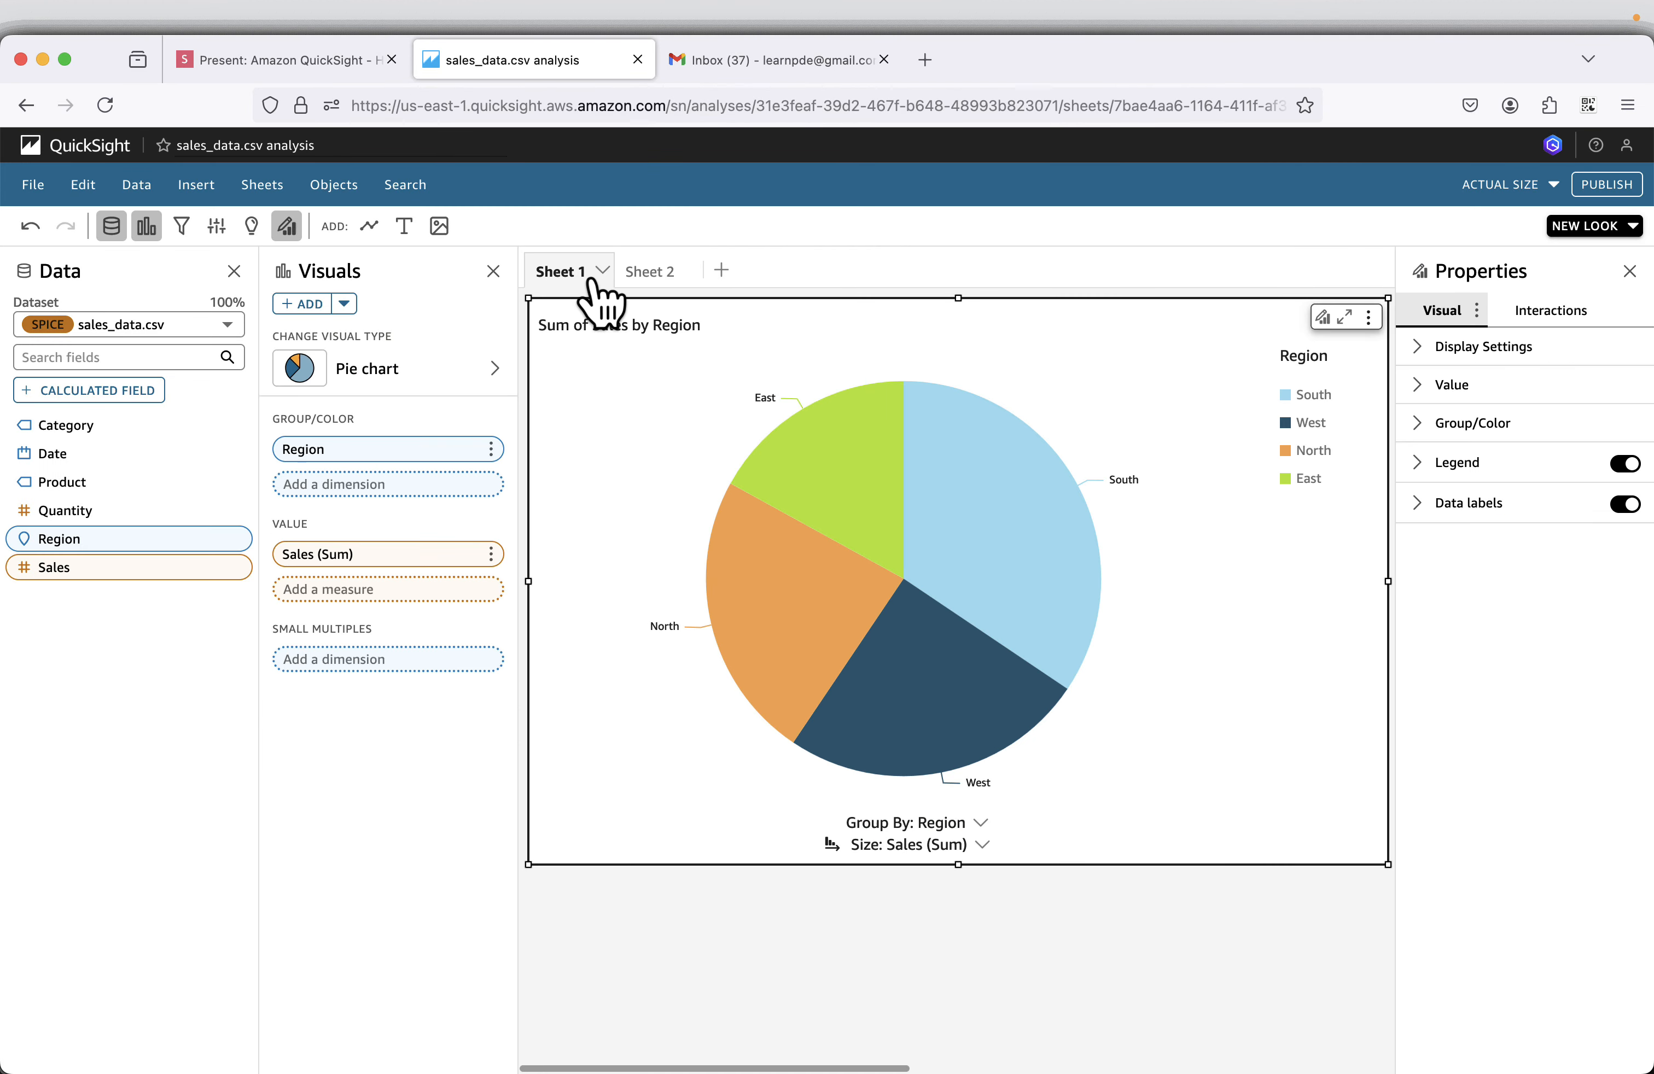
{"action": "left_click", "coordinate": [642, 273]}
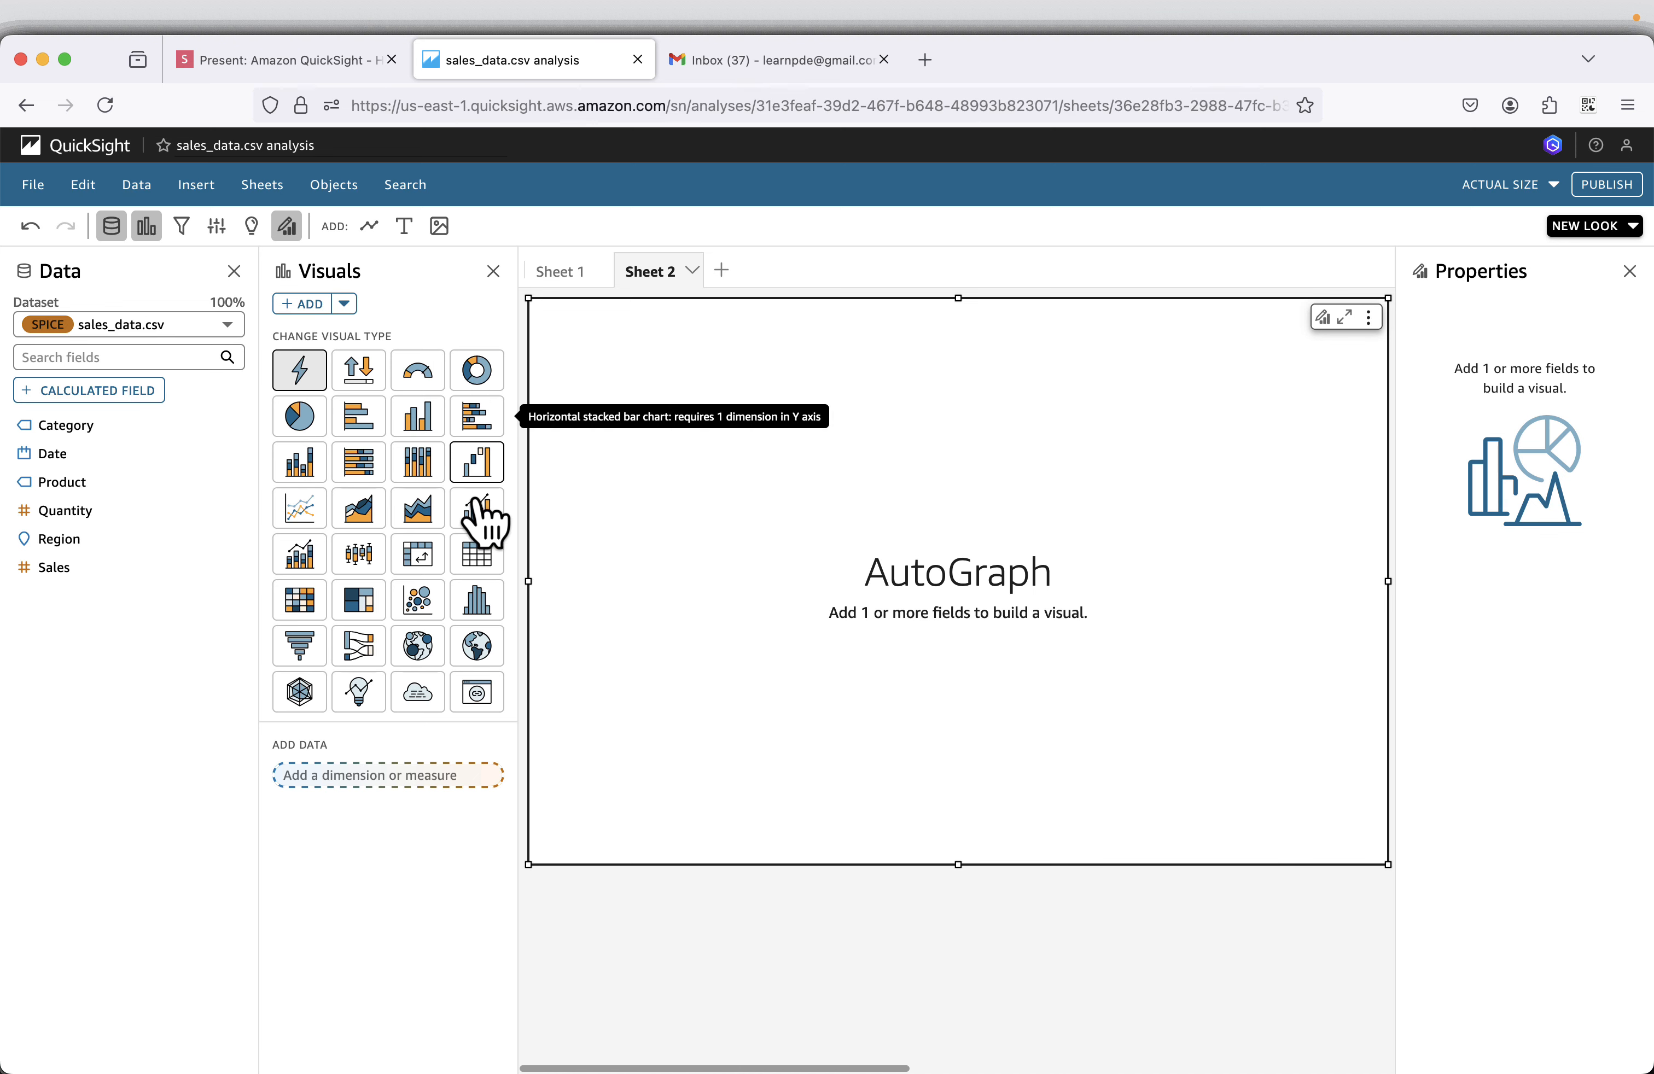
Make the empty visual on Sheet 2 a line chart with Date on the X axis and Sales as the value.
{"action": "left_click", "coordinate": [297, 515]}
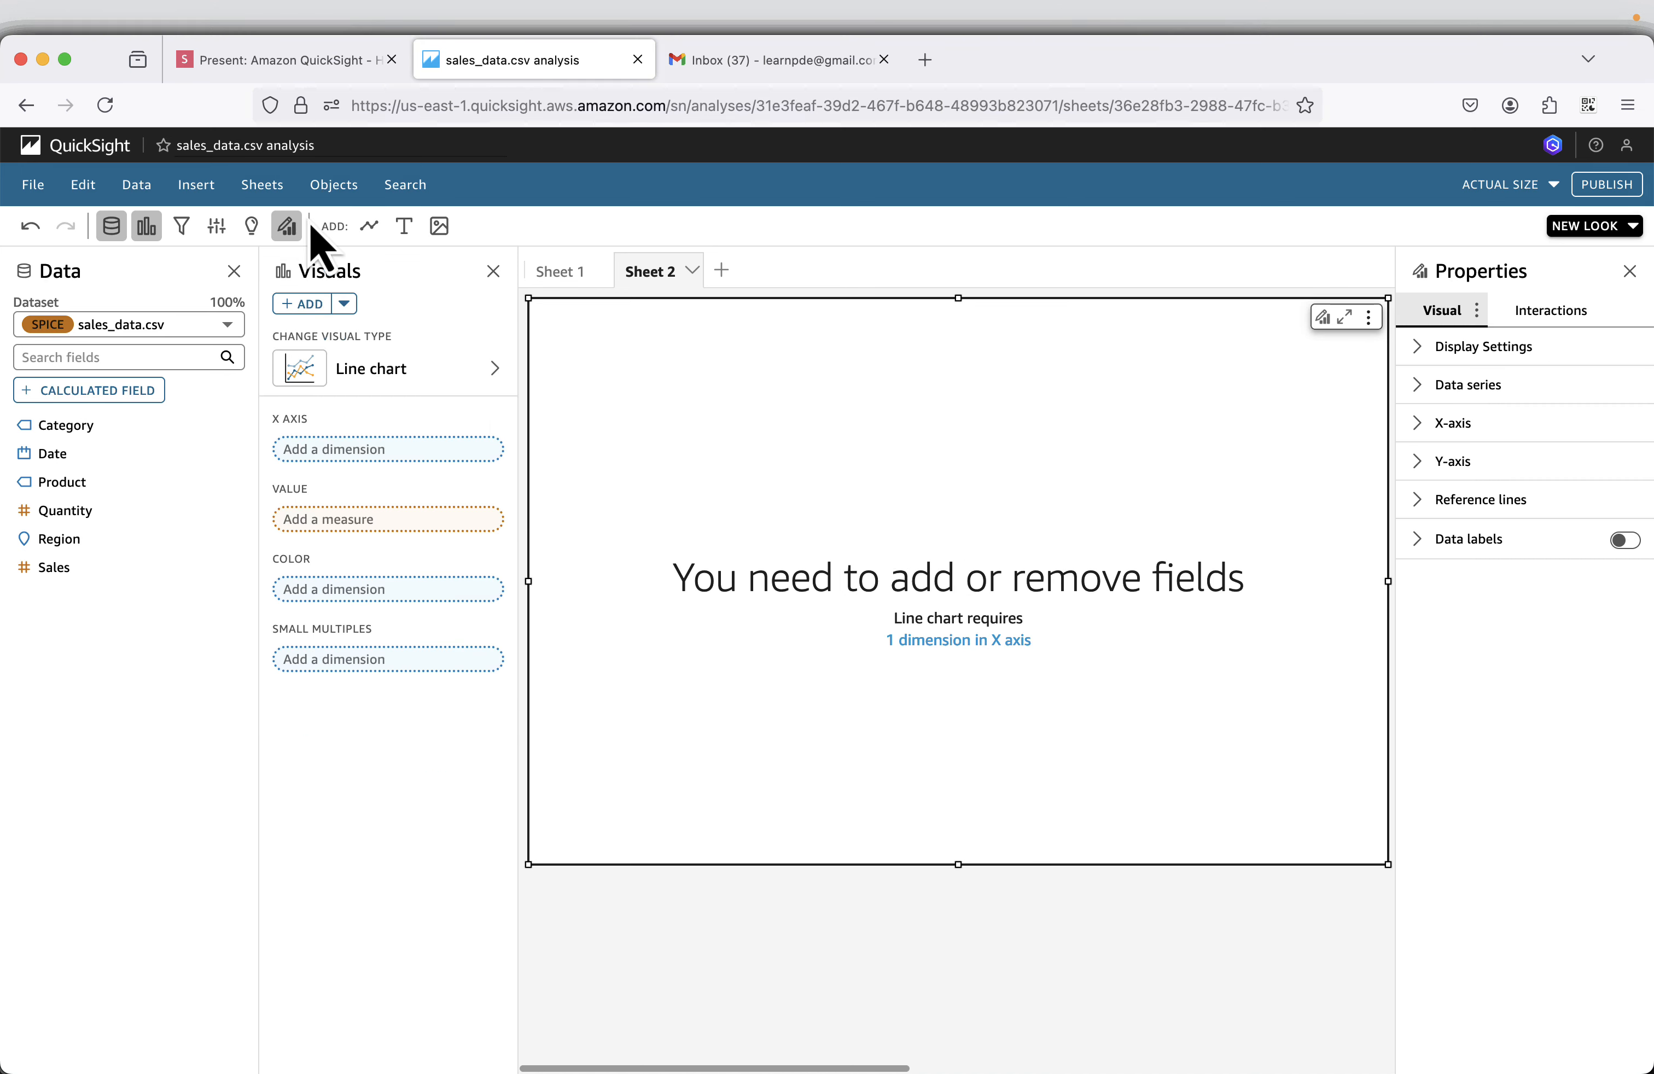
{"action": "left_click", "coordinate": [279, 61]}
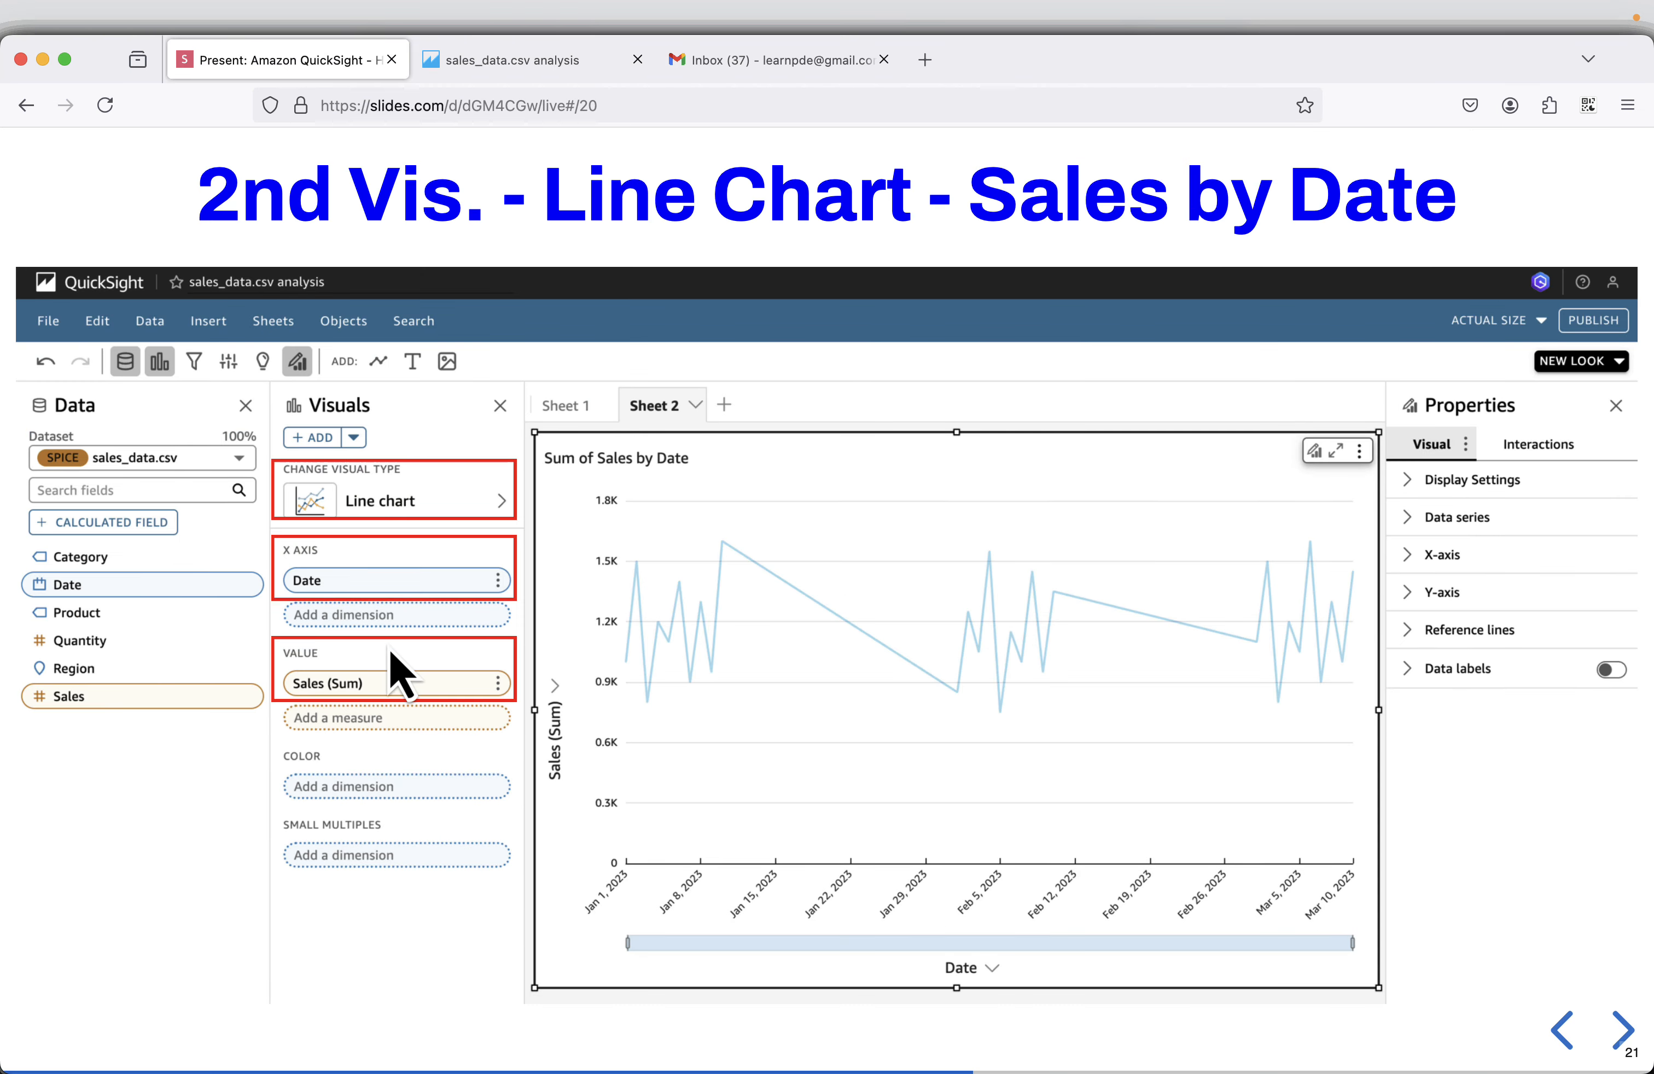
{"action": "left_click", "coordinate": [530, 61]}
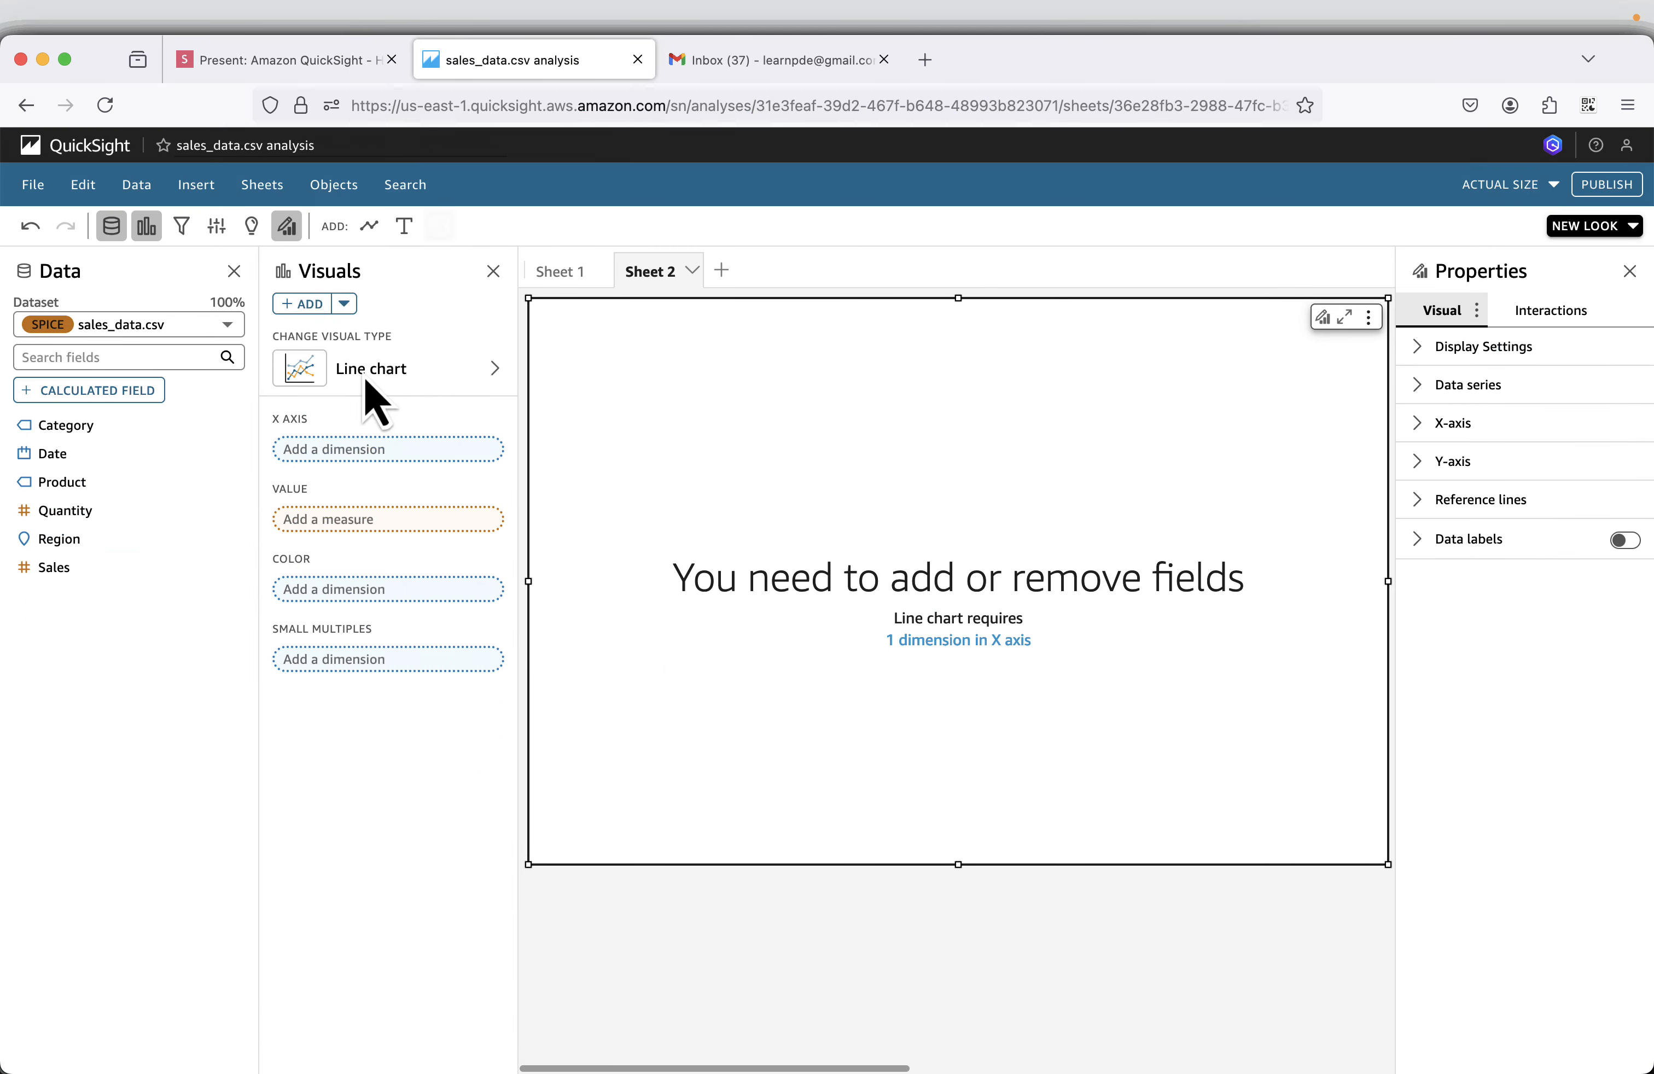
{"action": "left_click_drag", "start_coordinate": [43, 461], "coordinate": [357, 444]}
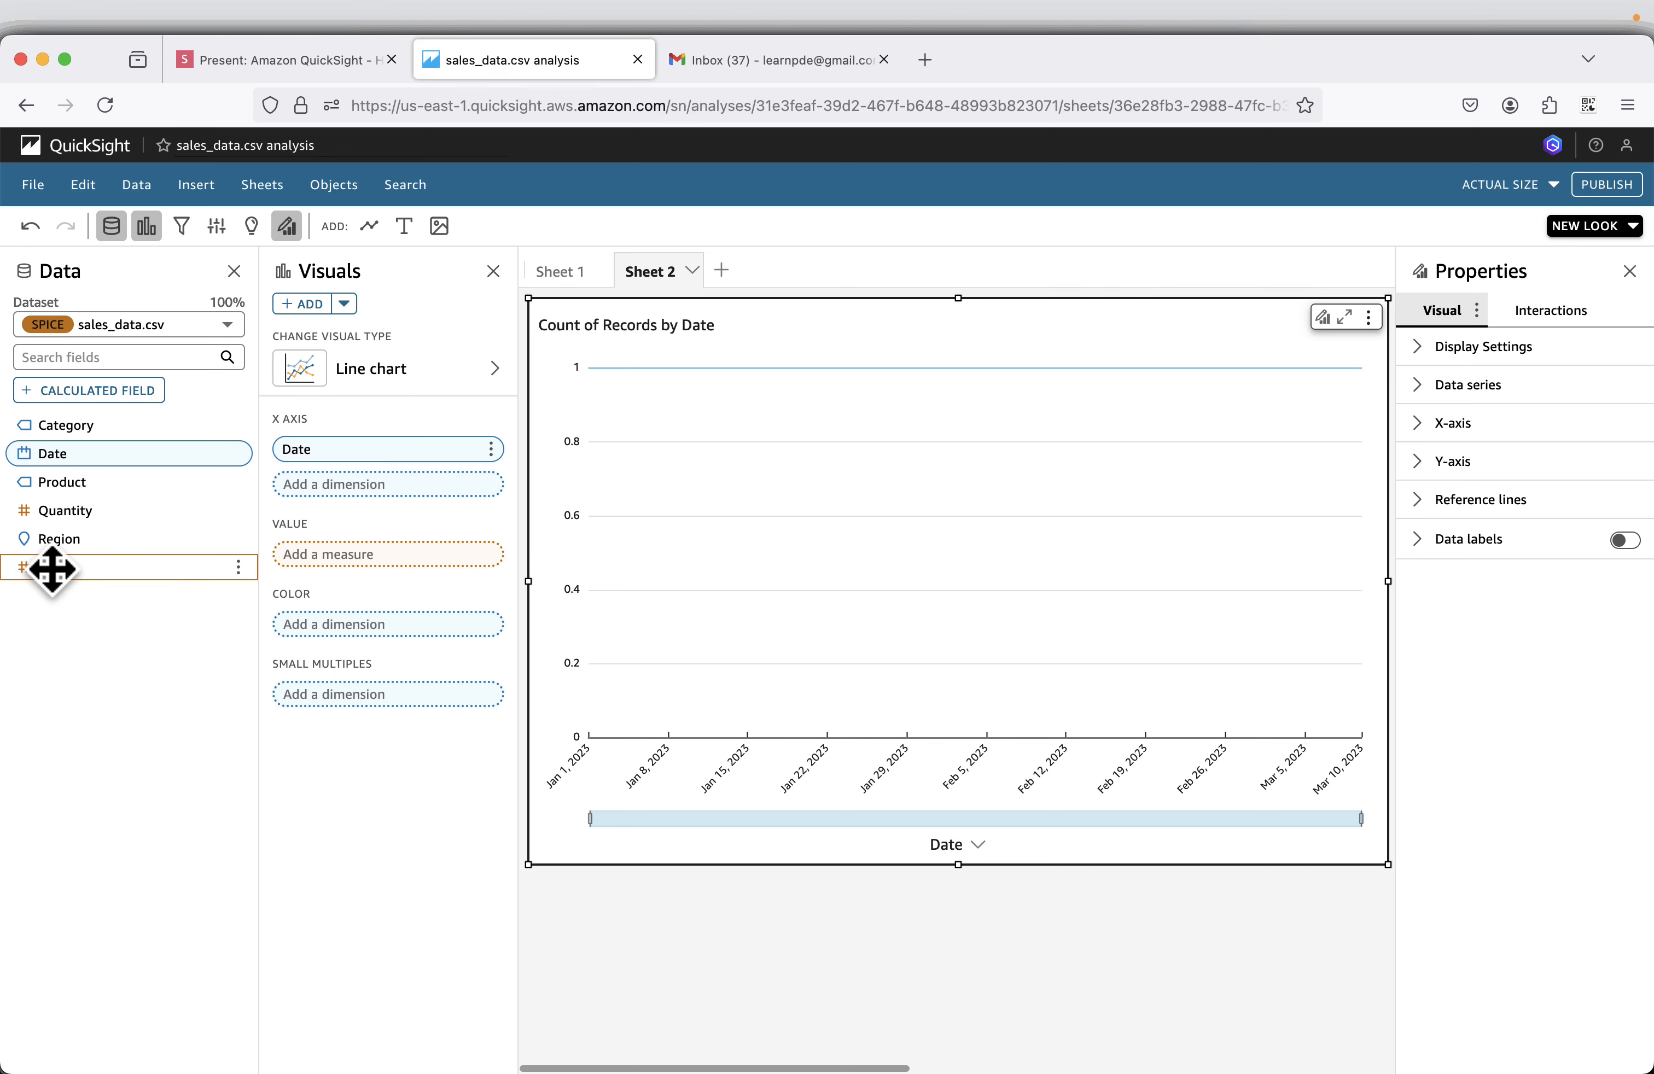
{"action": "left_click_drag", "start_coordinate": [53, 569], "coordinate": [355, 547]}
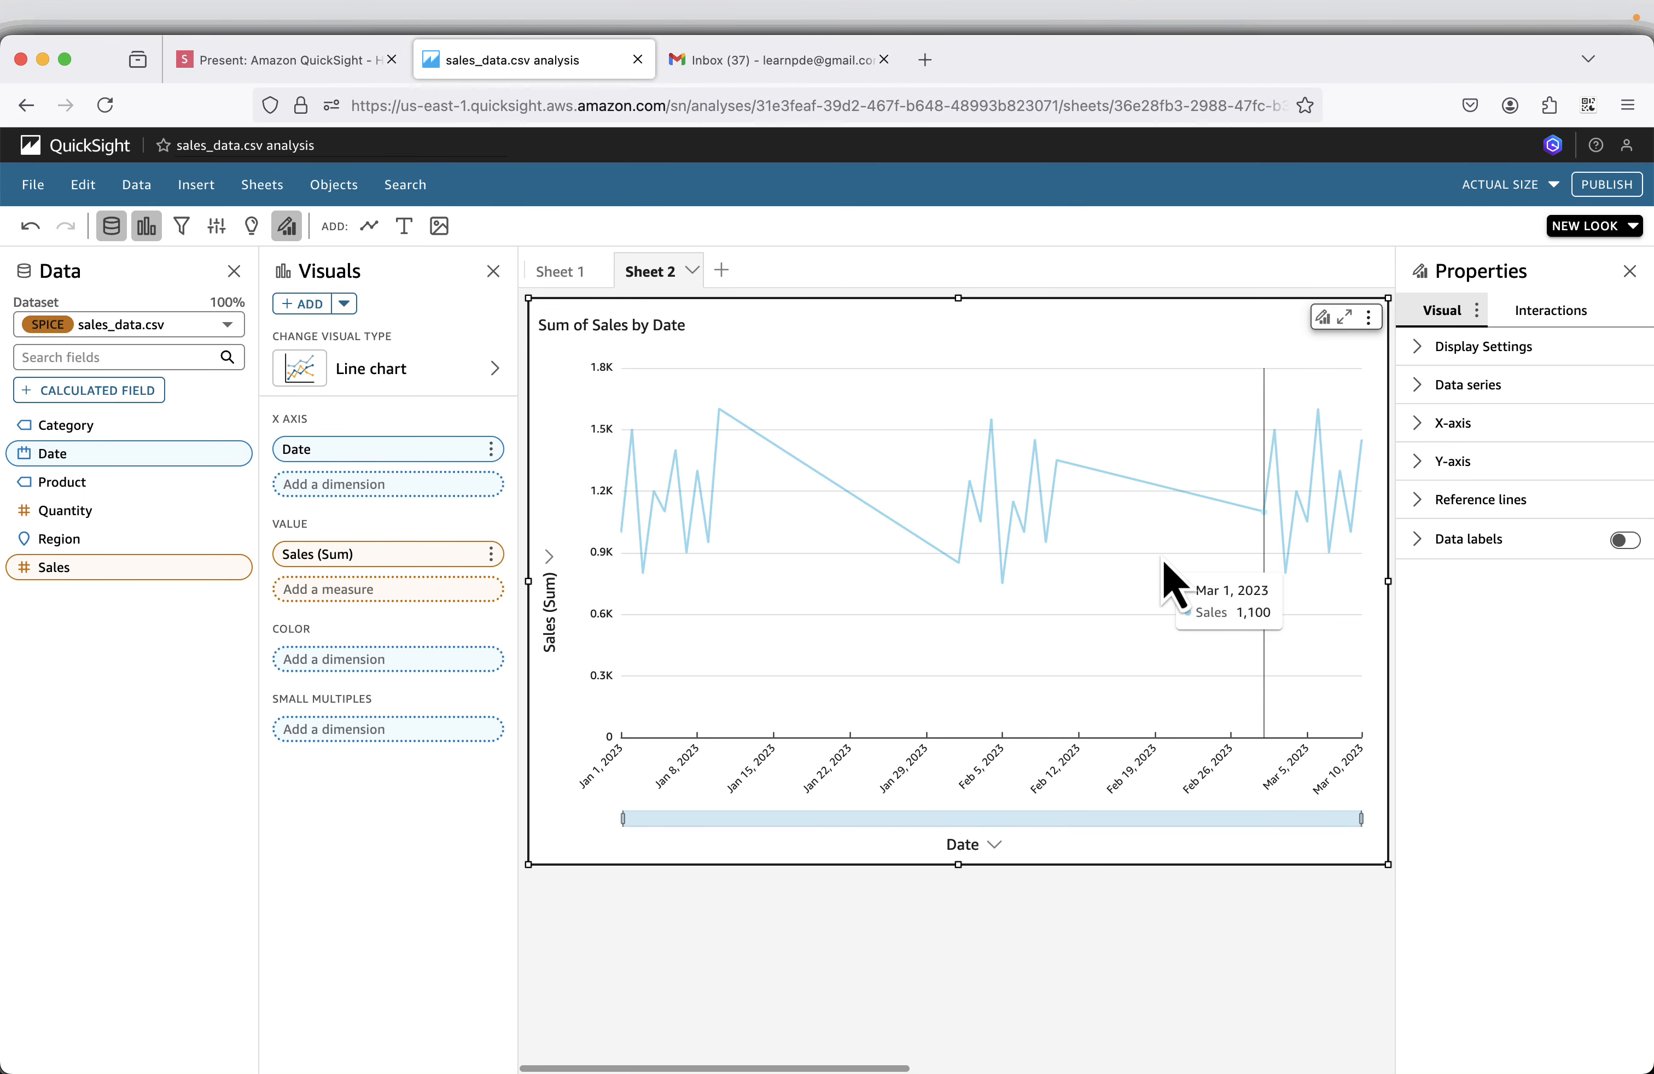
Switch to the presentation and advance past the 3rd Sheet slide to the vertical bar chart example of product by quantity.
{"action": "left_click", "coordinate": [302, 78]}
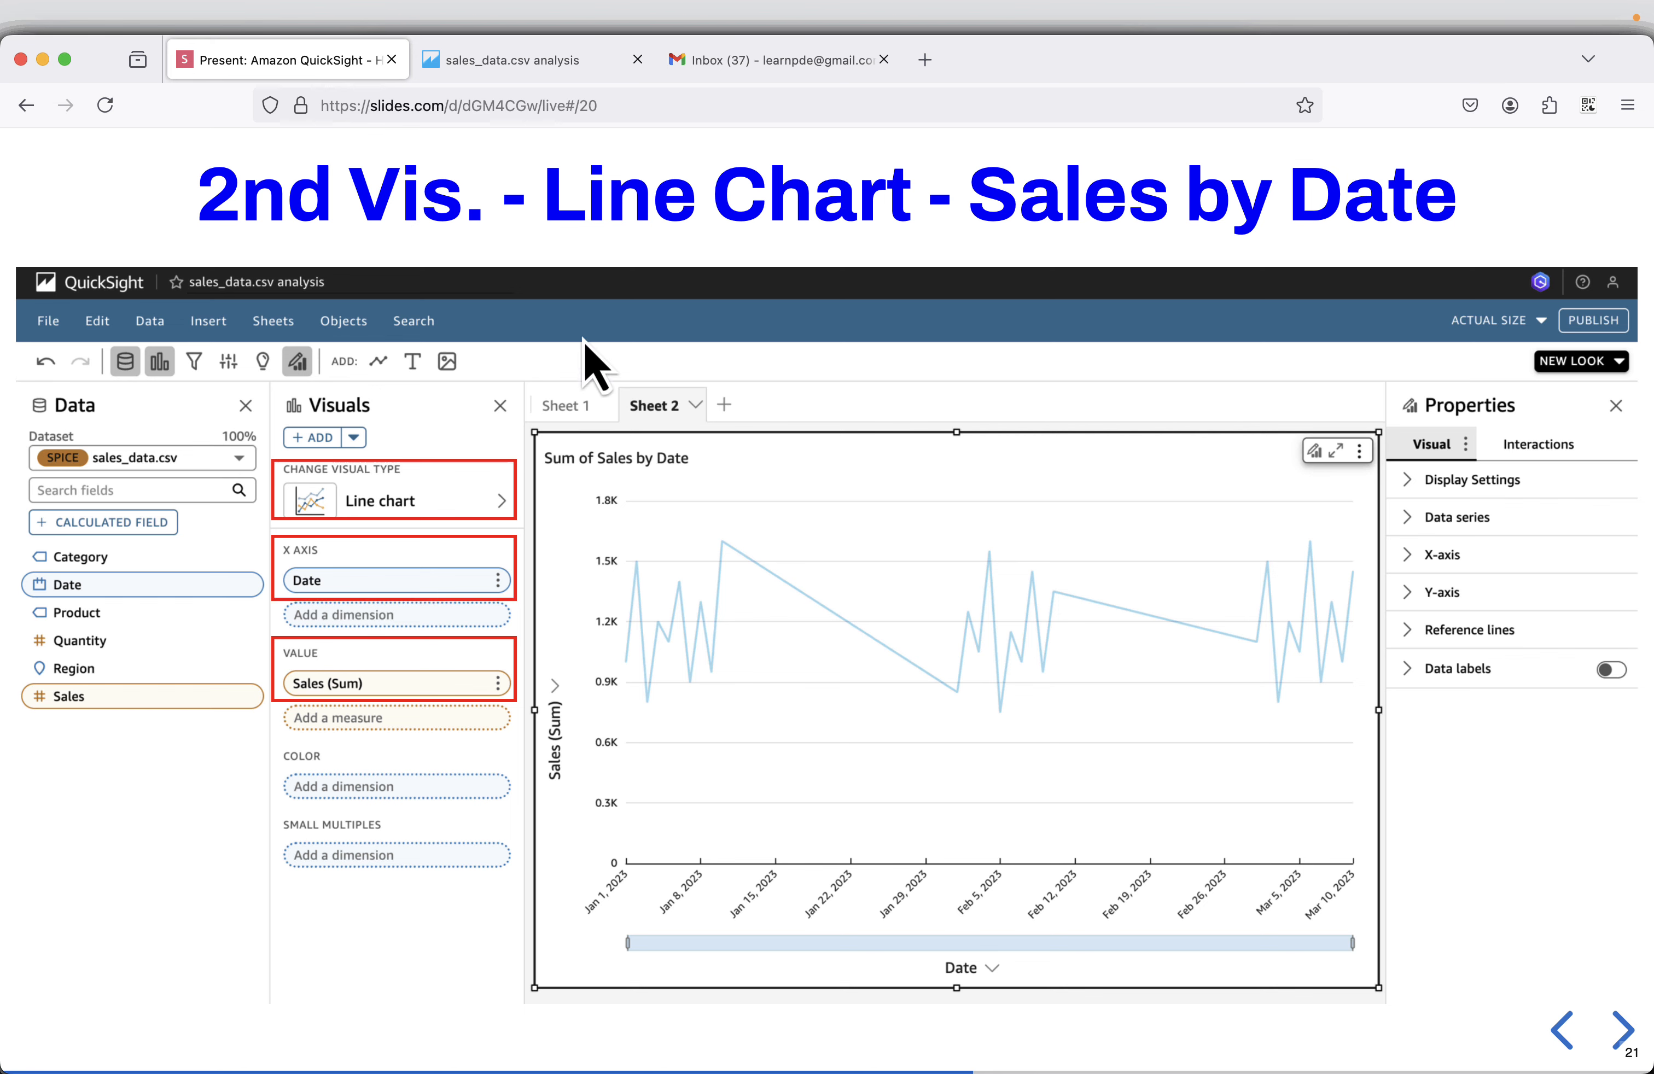
{"action": "left_click", "coordinate": [1621, 1031]}
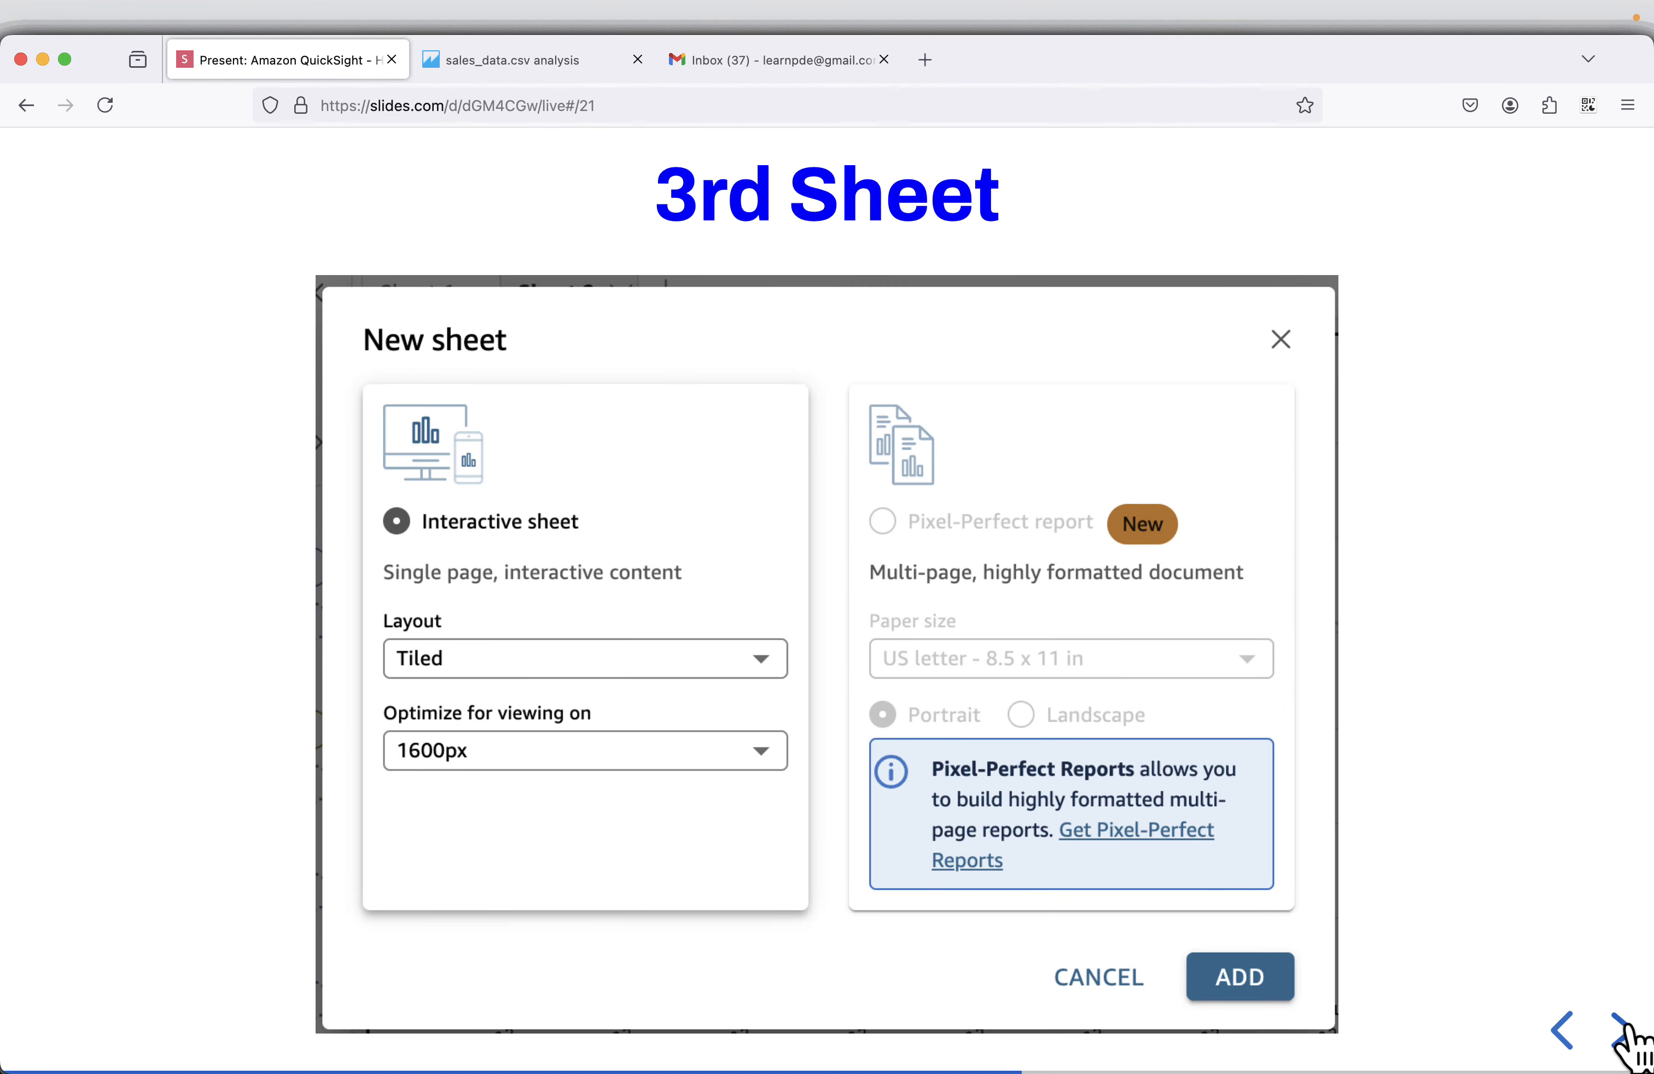
{"action": "left_click", "coordinate": [1623, 1031]}
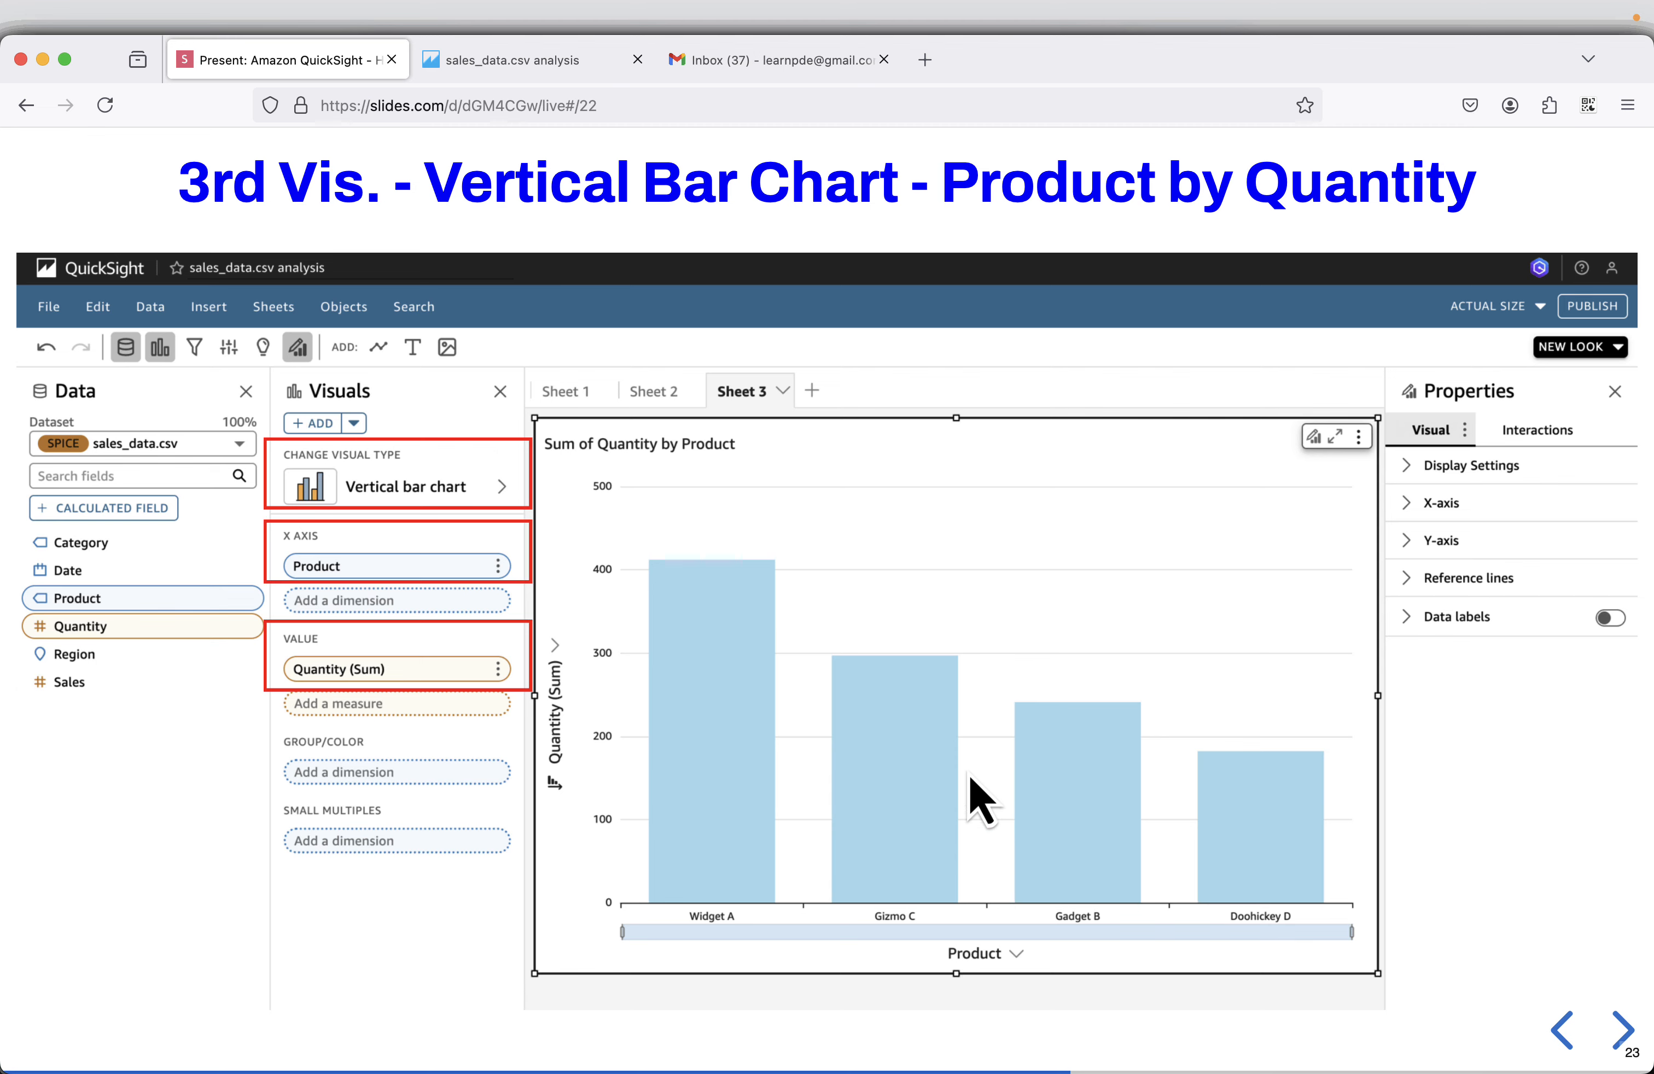
Go back to the sales_data.csv analysis and add a third interactive sheet, Tiled and optimized for 1600px.
{"action": "left_click", "coordinate": [543, 60]}
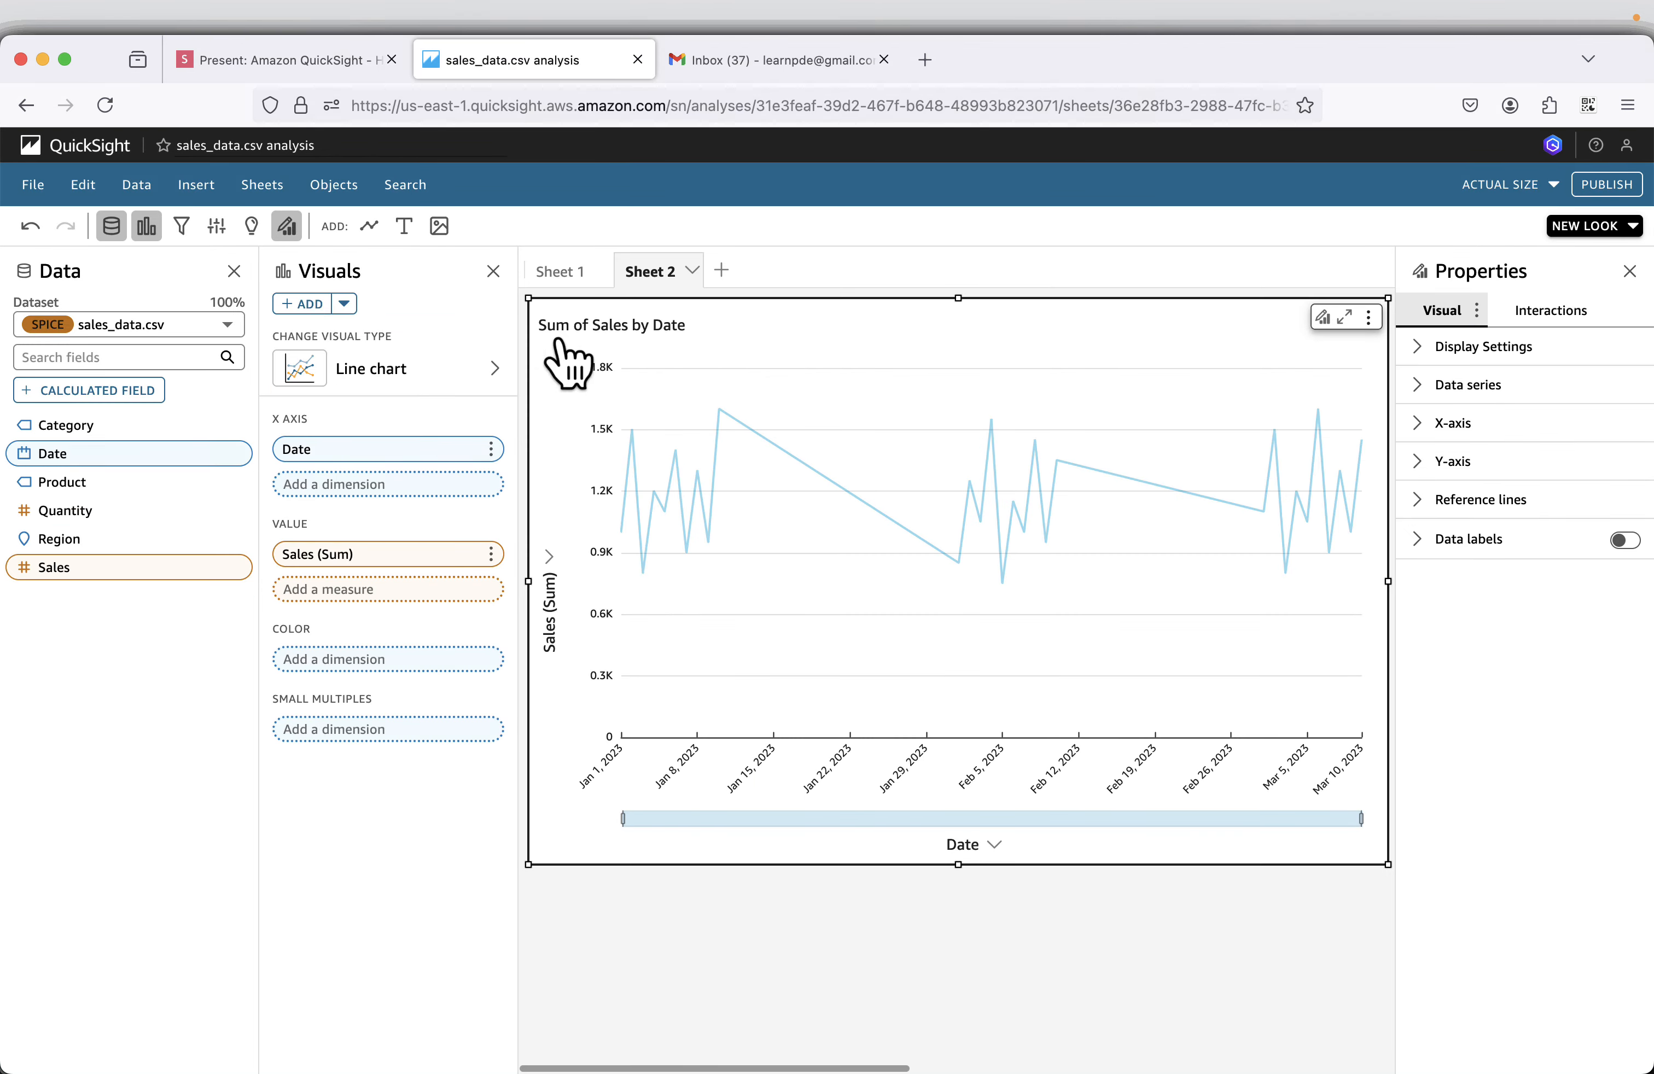
{"action": "left_click", "coordinate": [722, 272]}
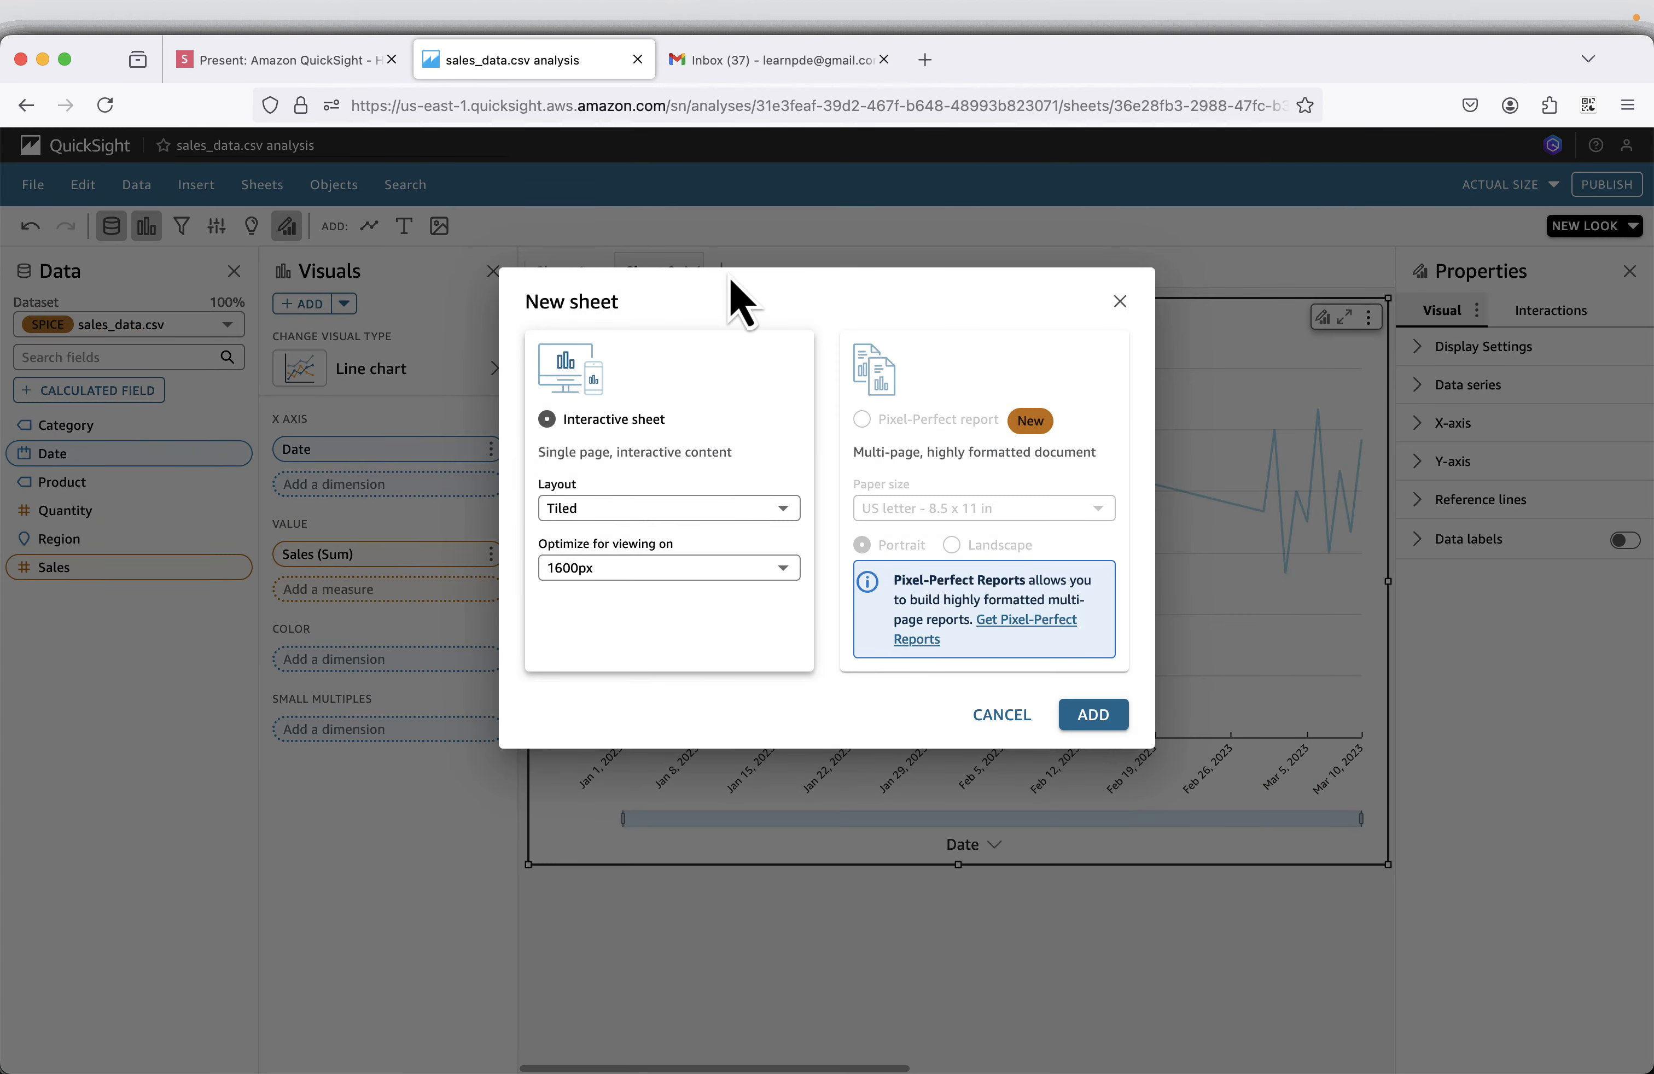
{"action": "left_click", "coordinate": [1092, 713]}
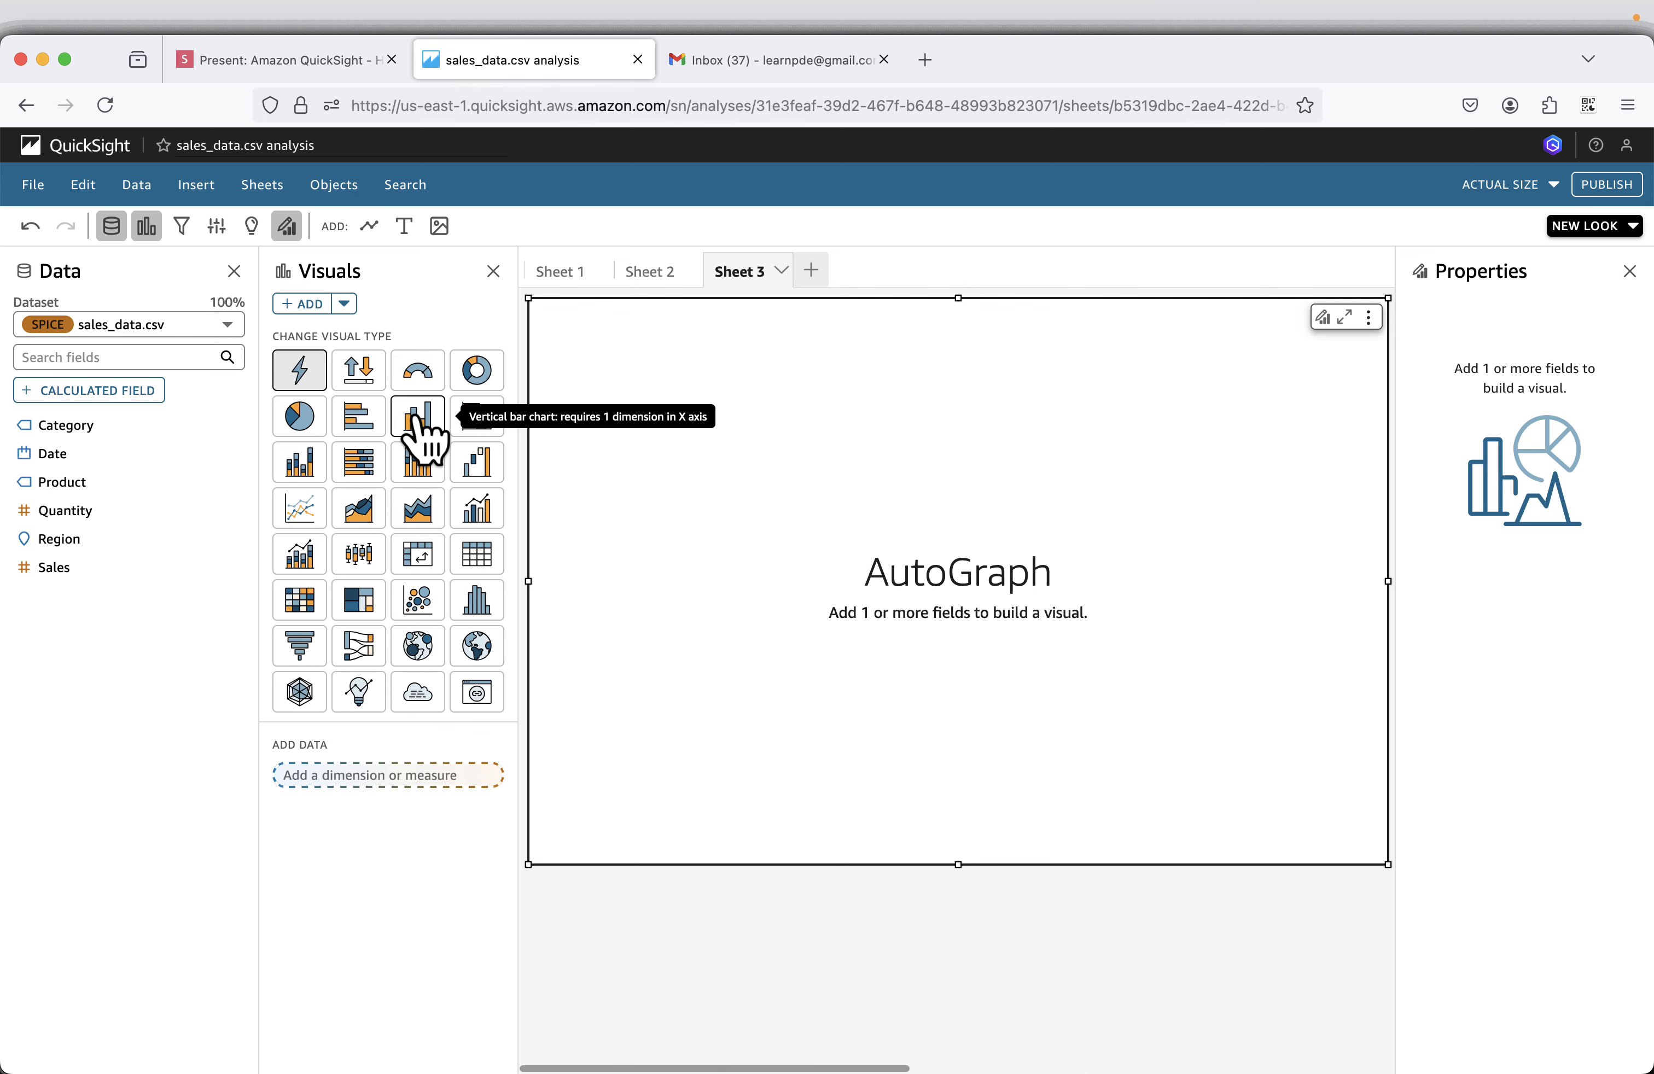
Make the empty visual on Sheet 3 a vertical bar chart with Product on the X axis and Quantity as the value.
{"action": "left_click", "coordinate": [421, 426]}
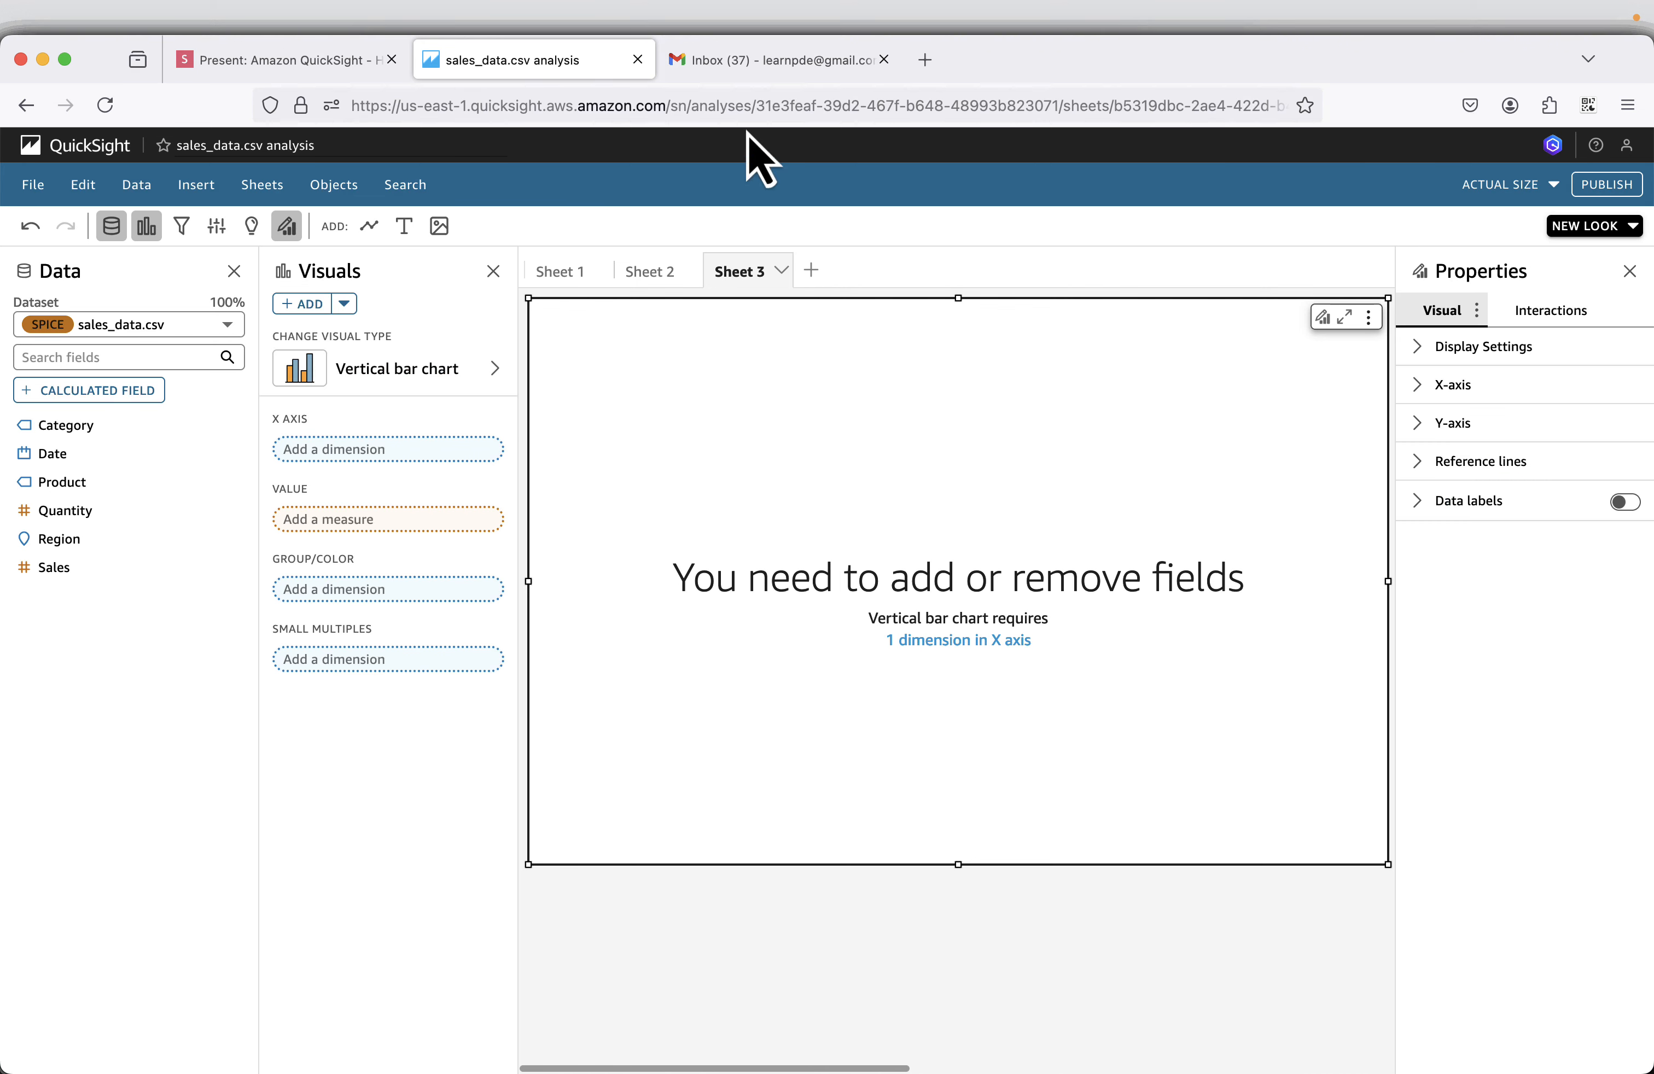
{"action": "left_click", "coordinate": [230, 64]}
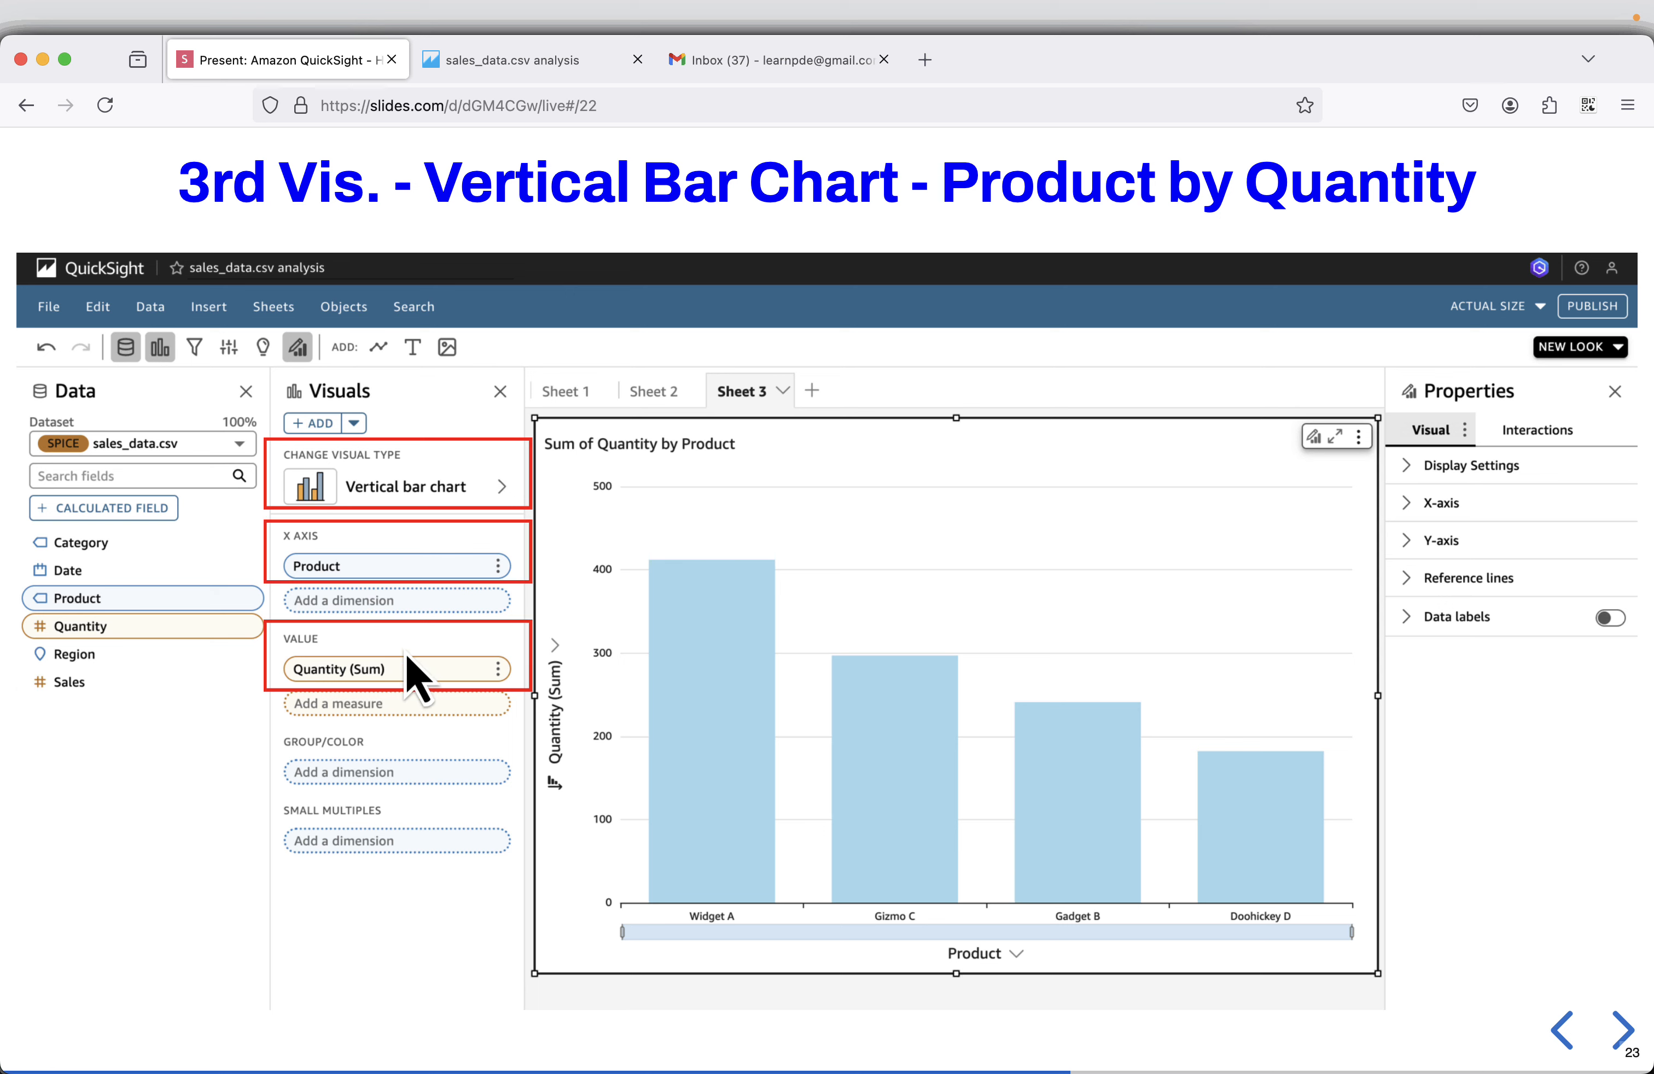
{"action": "left_click", "coordinate": [509, 61]}
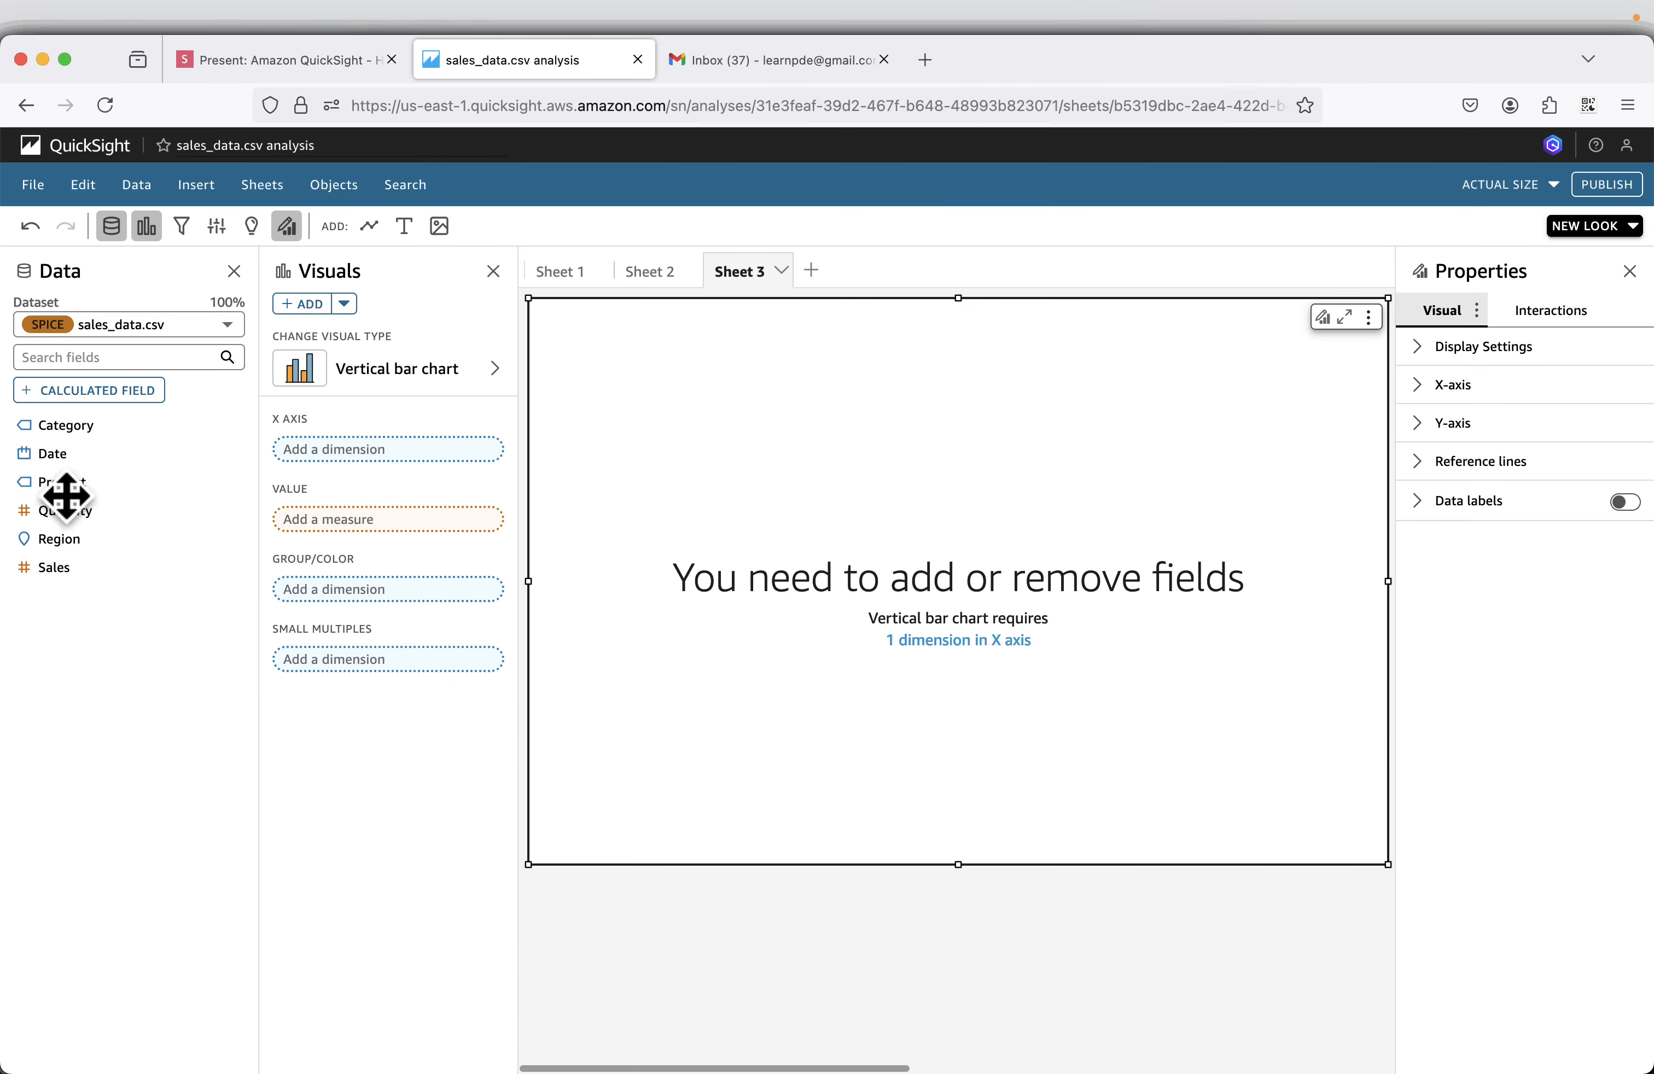
{"action": "left_click_drag", "start_coordinate": [63, 484], "coordinate": [342, 469]}
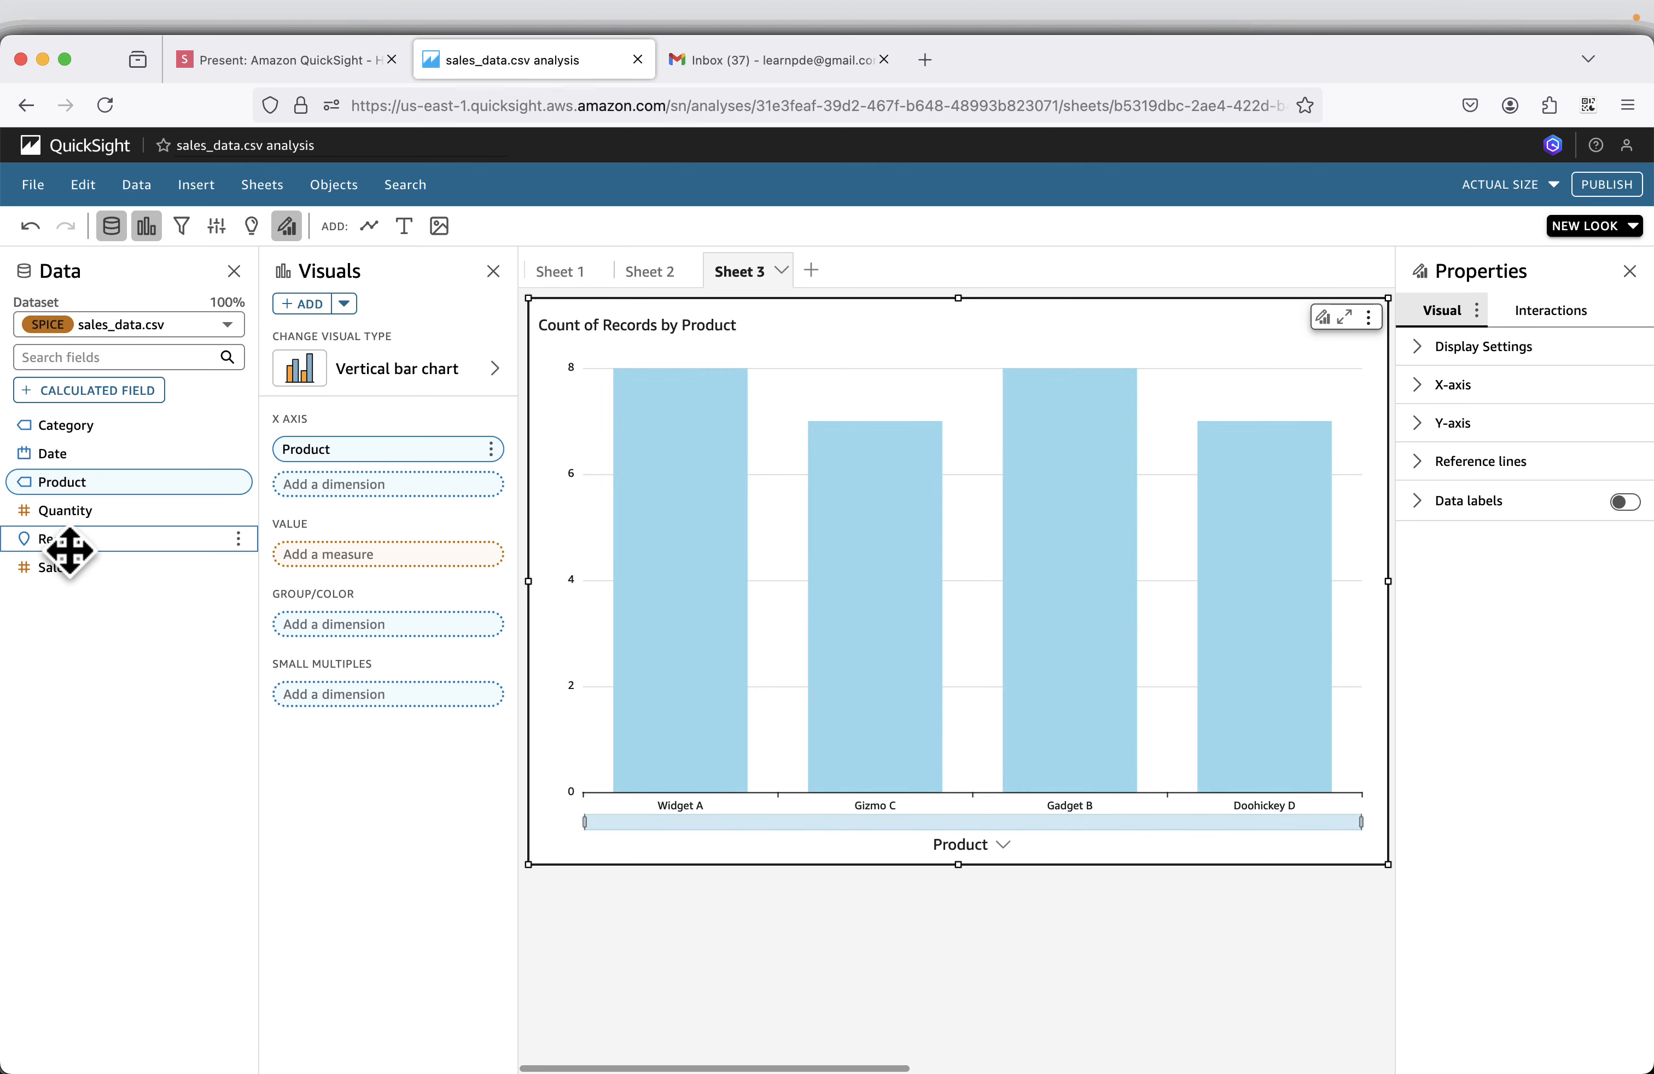
{"action": "left_click_drag", "start_coordinate": [66, 514], "coordinate": [359, 555]}
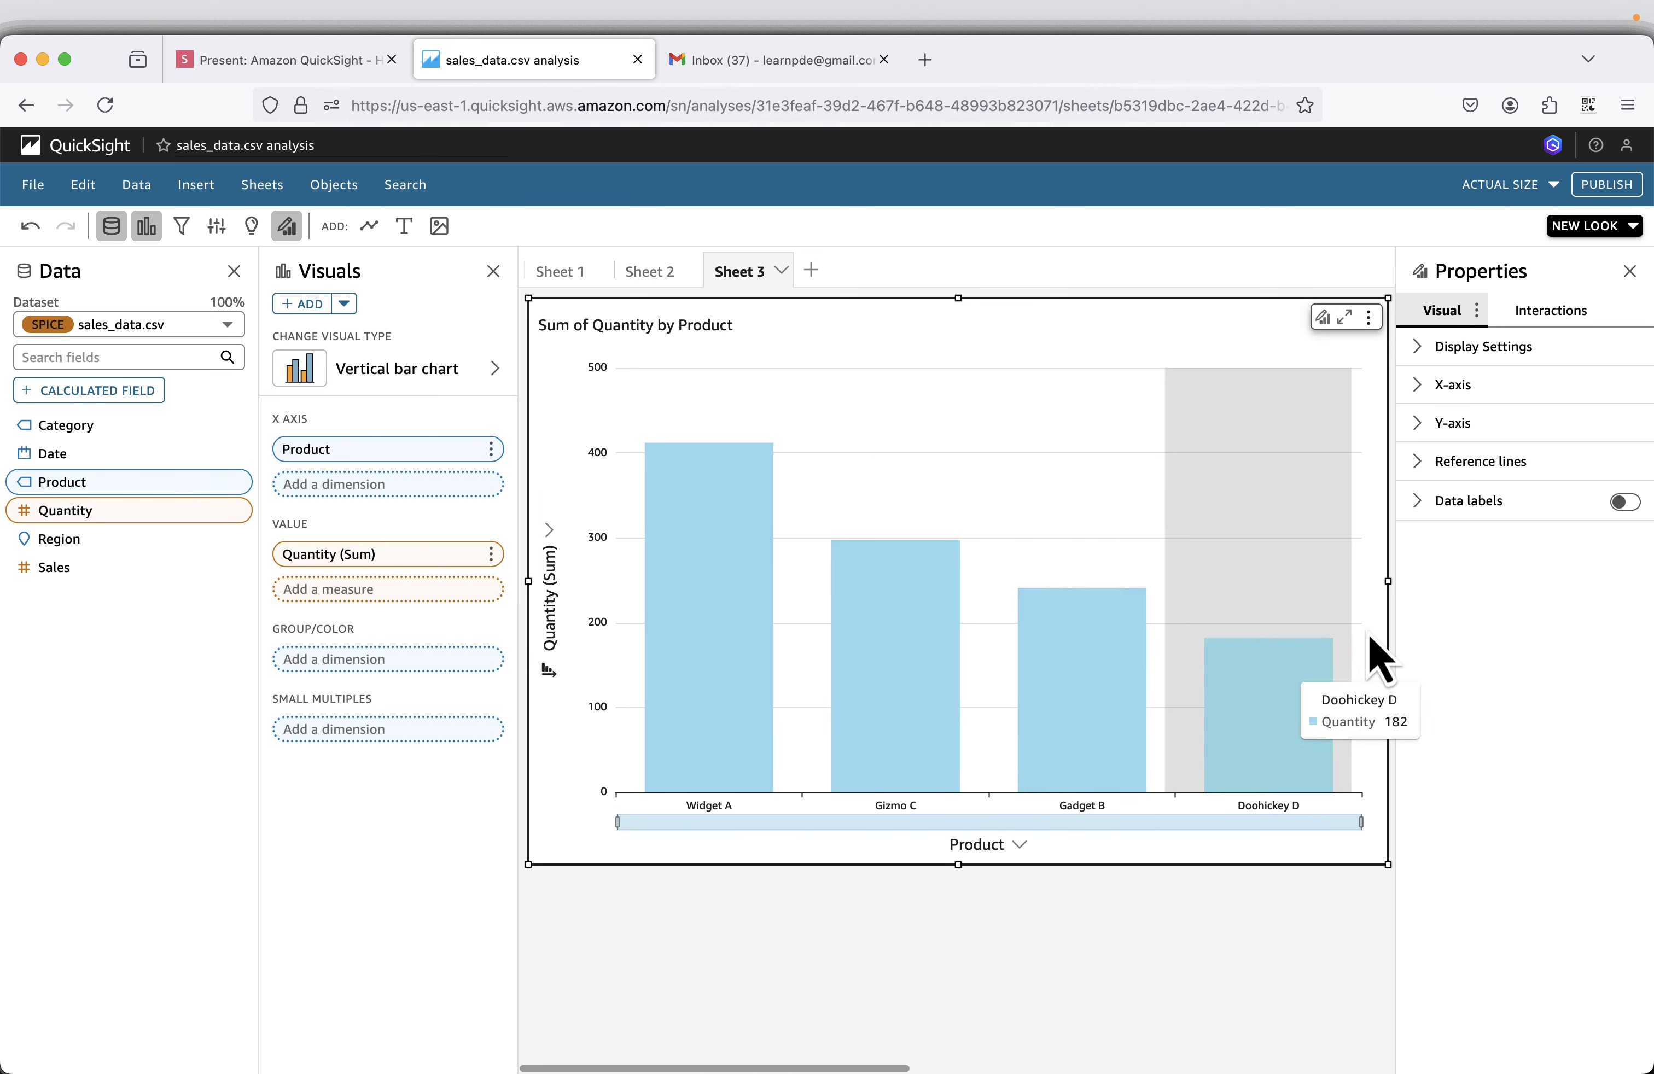
{"action": "scroll", "coordinate": [1145, 705], "scroll_direction": "right", "scroll_amount": 3}
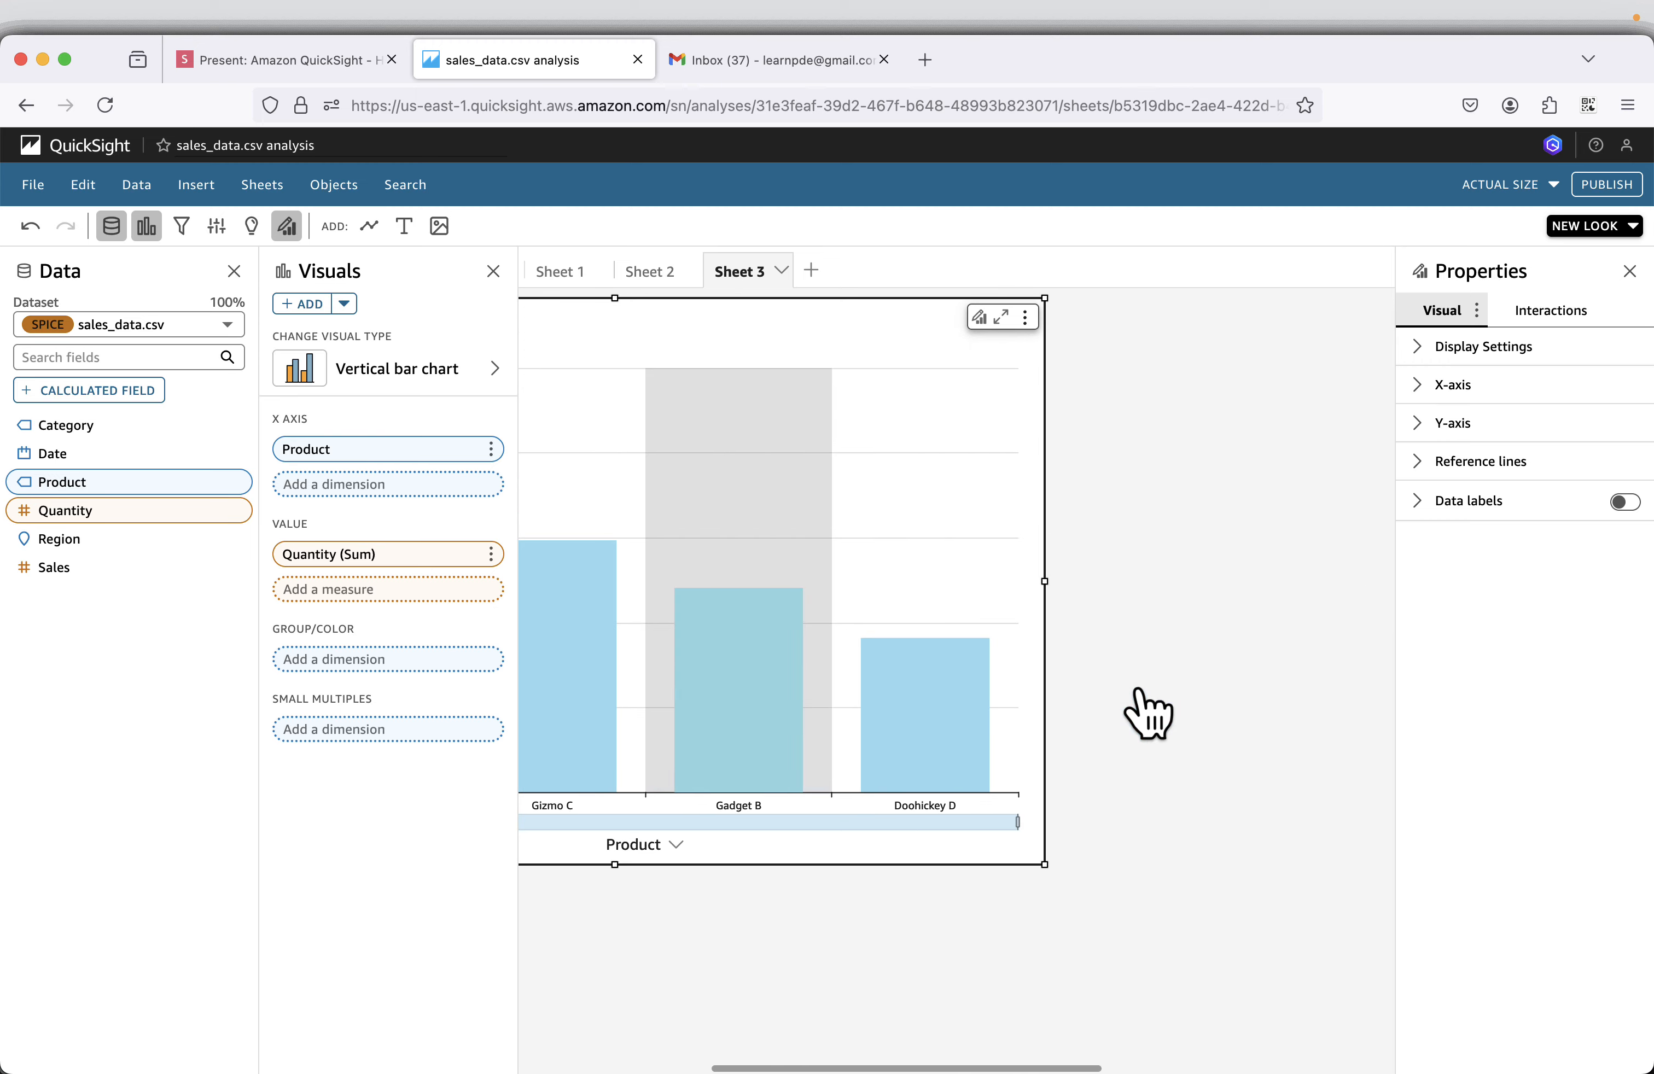
{"action": "scroll", "coordinate": [1135, 710], "scroll_direction": "left", "scroll_amount": 1}
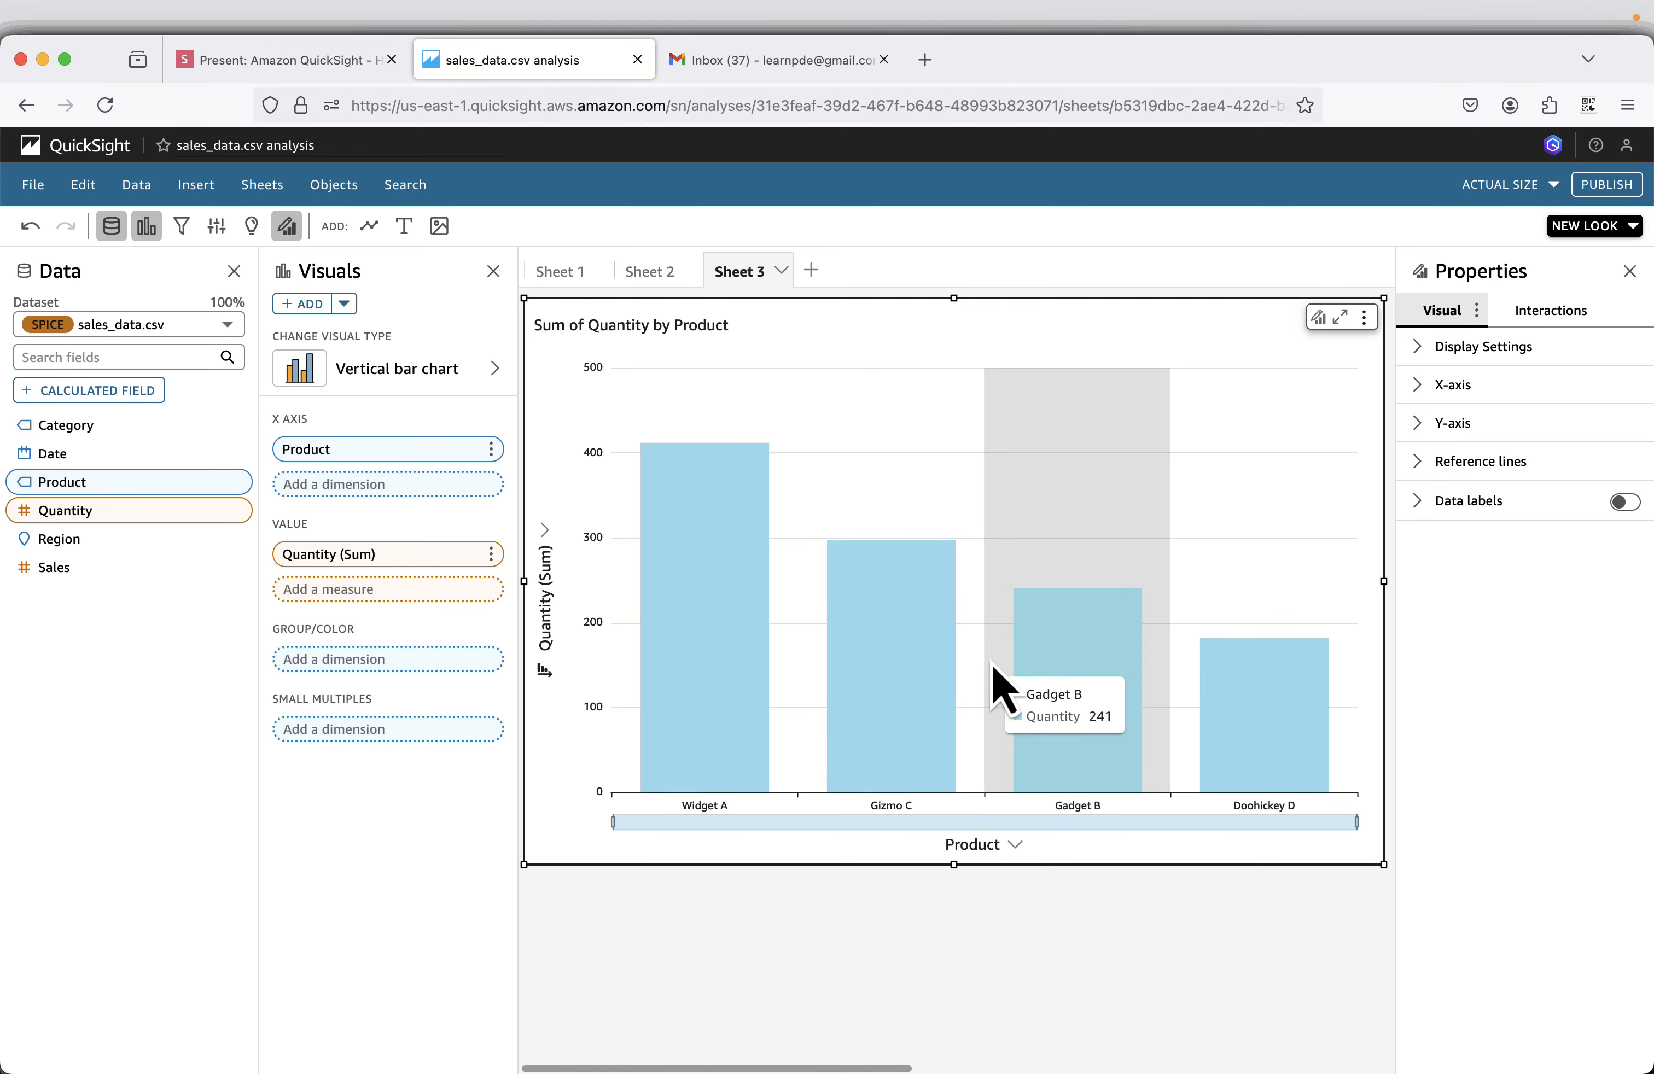
Switch to Visual Studio Code and examine the product names in the Product column of sales_data.csv.
{"action": "key", "text": "super+Tab"}
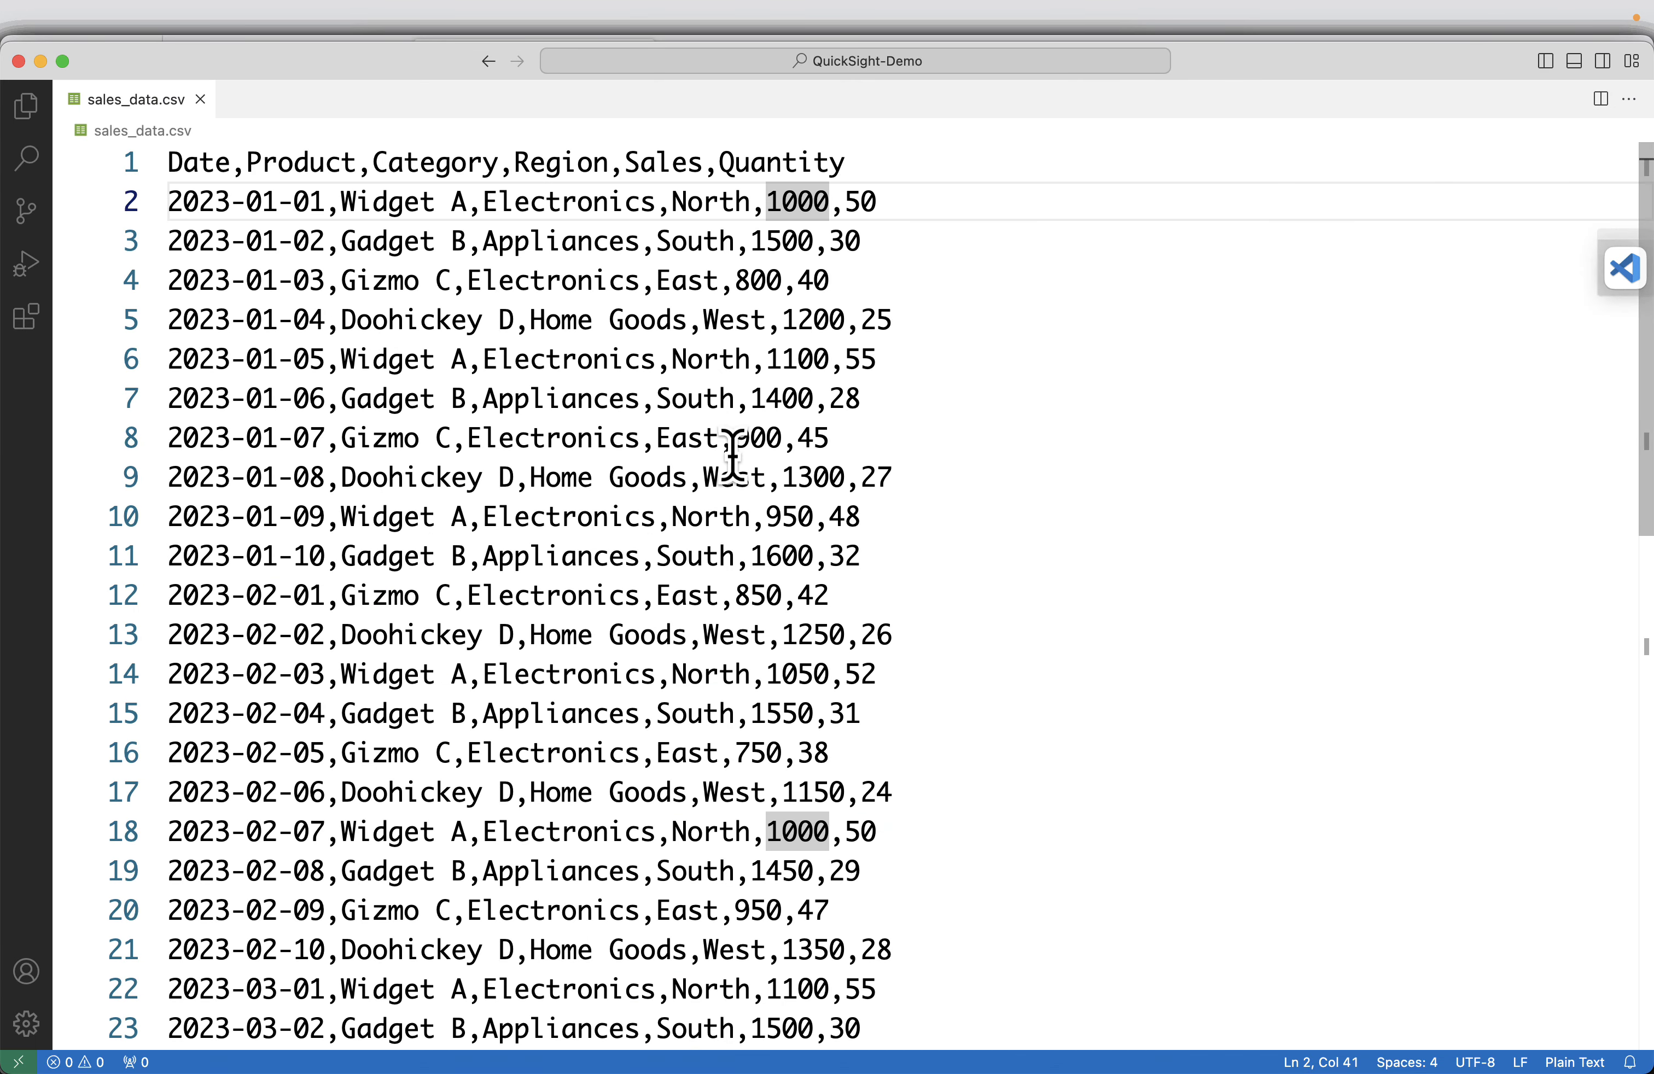
{"action": "double_click", "coordinate": [301, 165]}
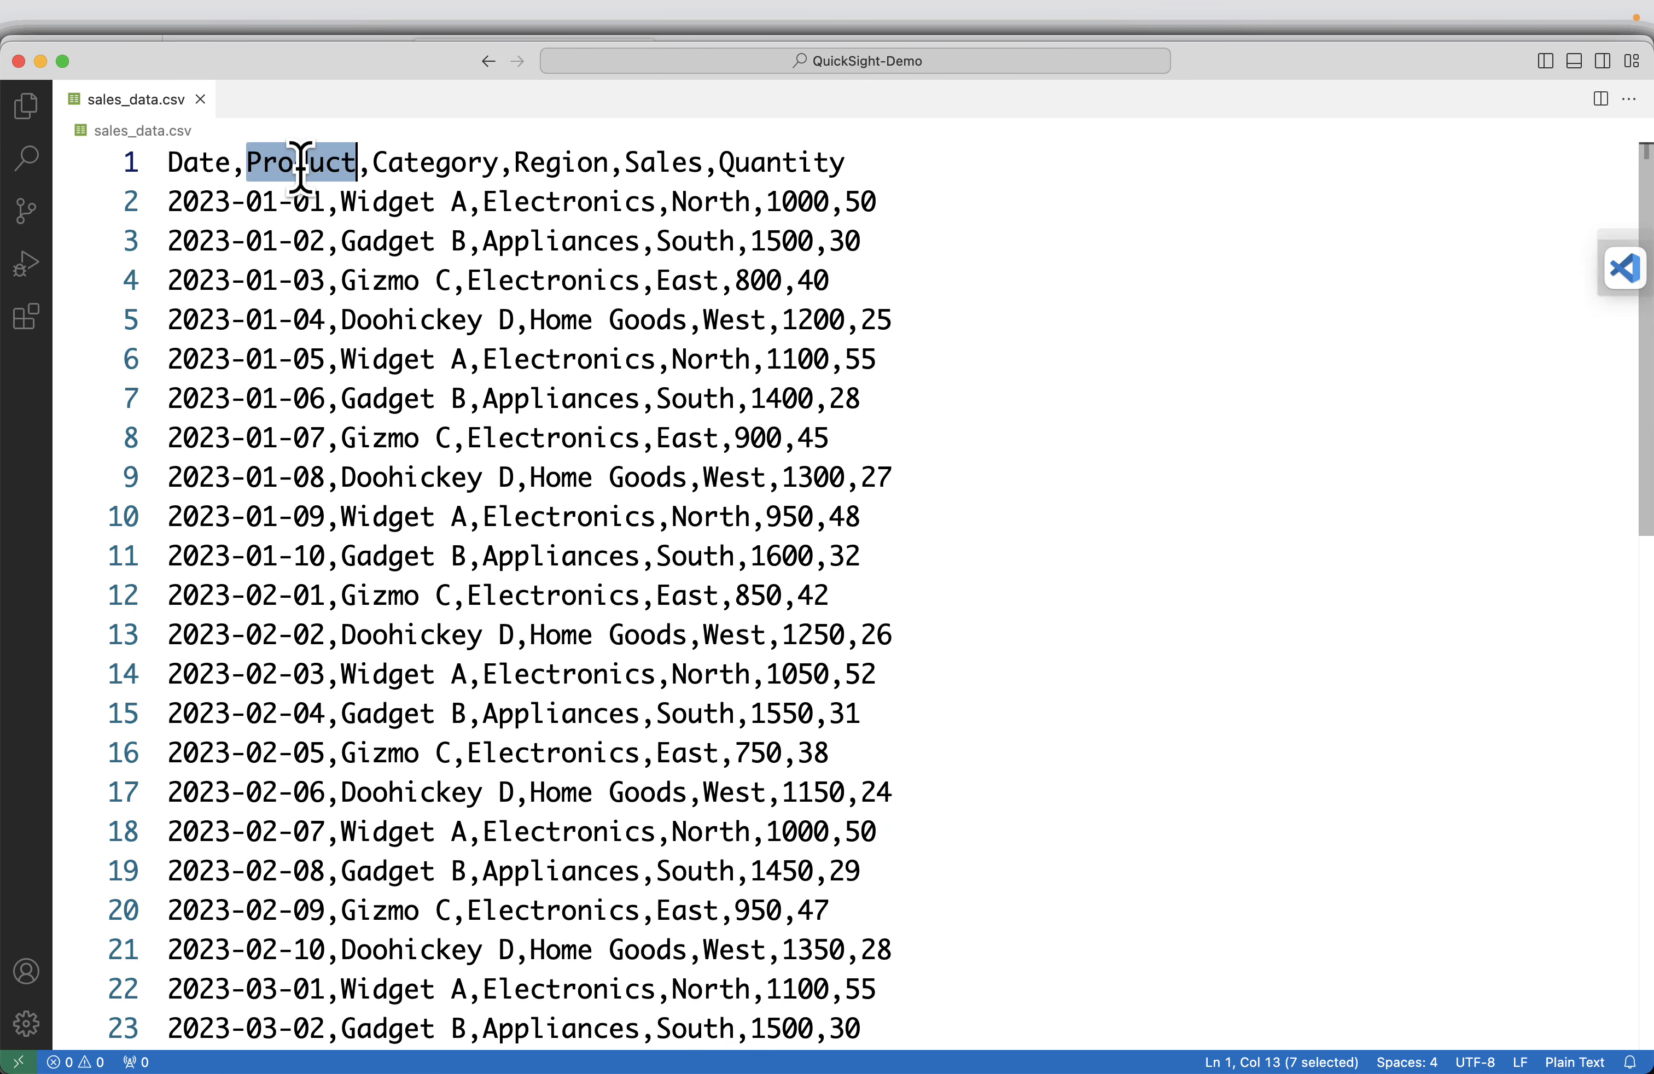
{"action": "double_click", "coordinate": [375, 199]}
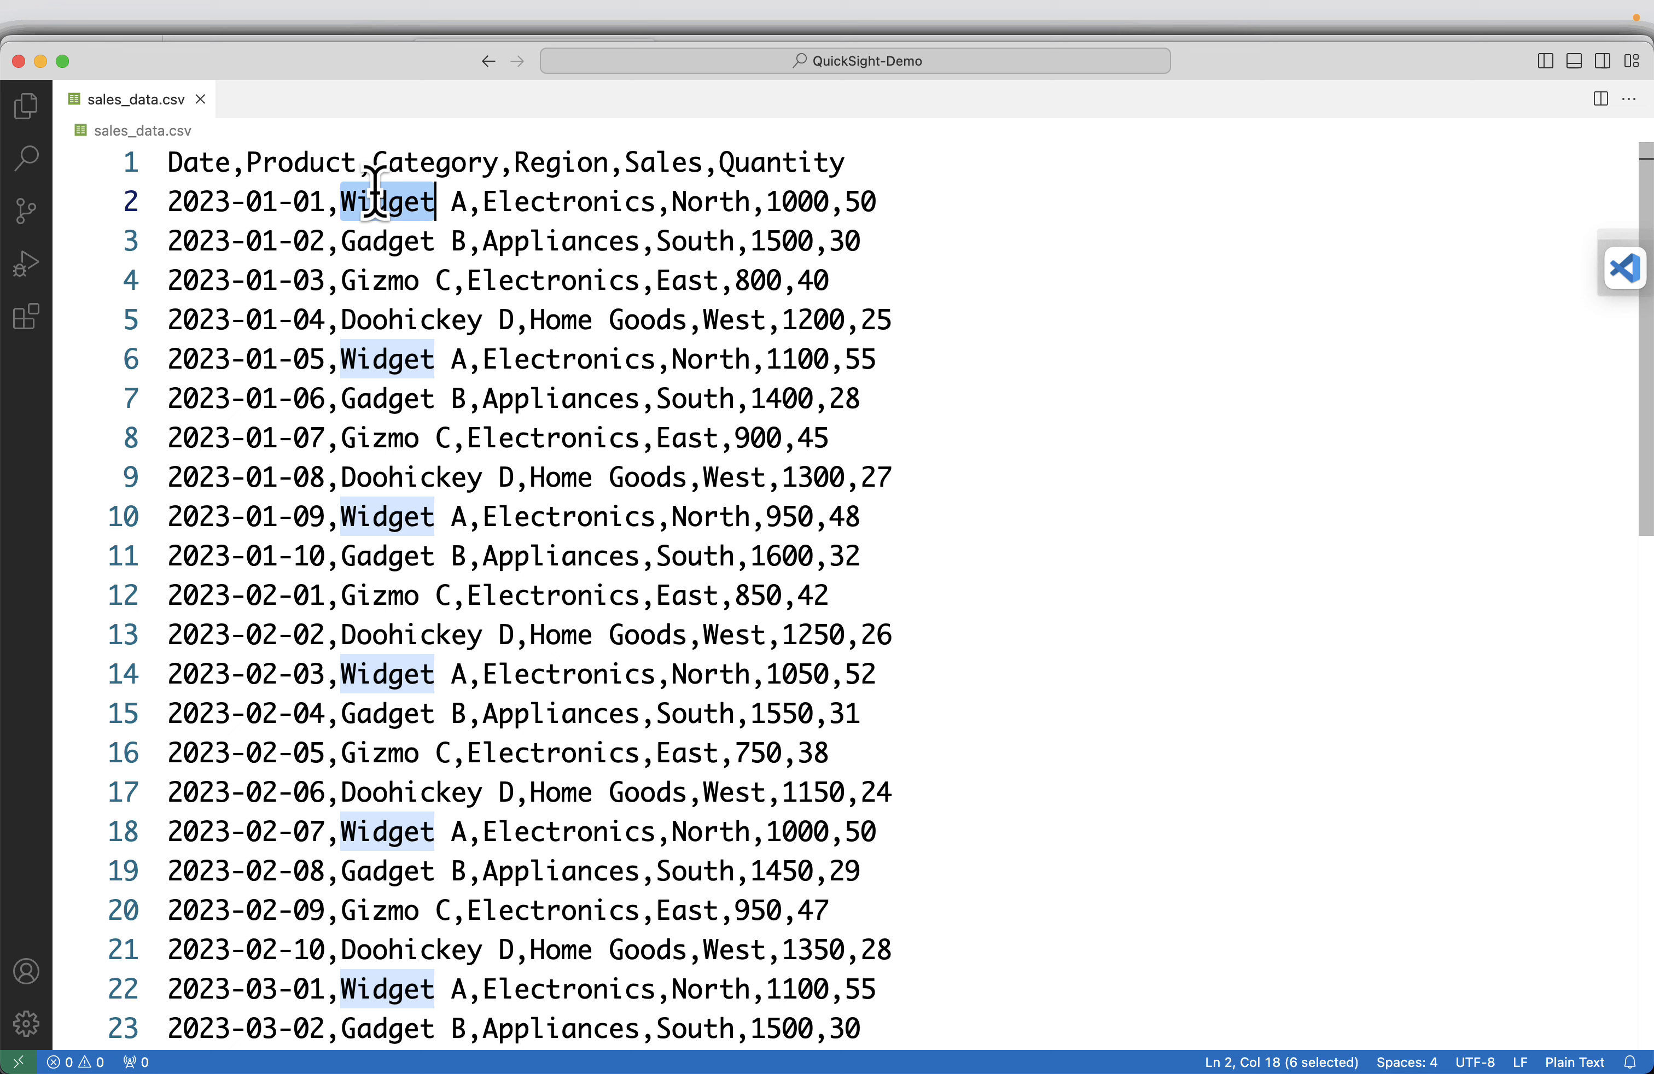
{"action": "double_click", "coordinate": [382, 239]}
{"action": "left_click", "coordinate": [377, 279]}
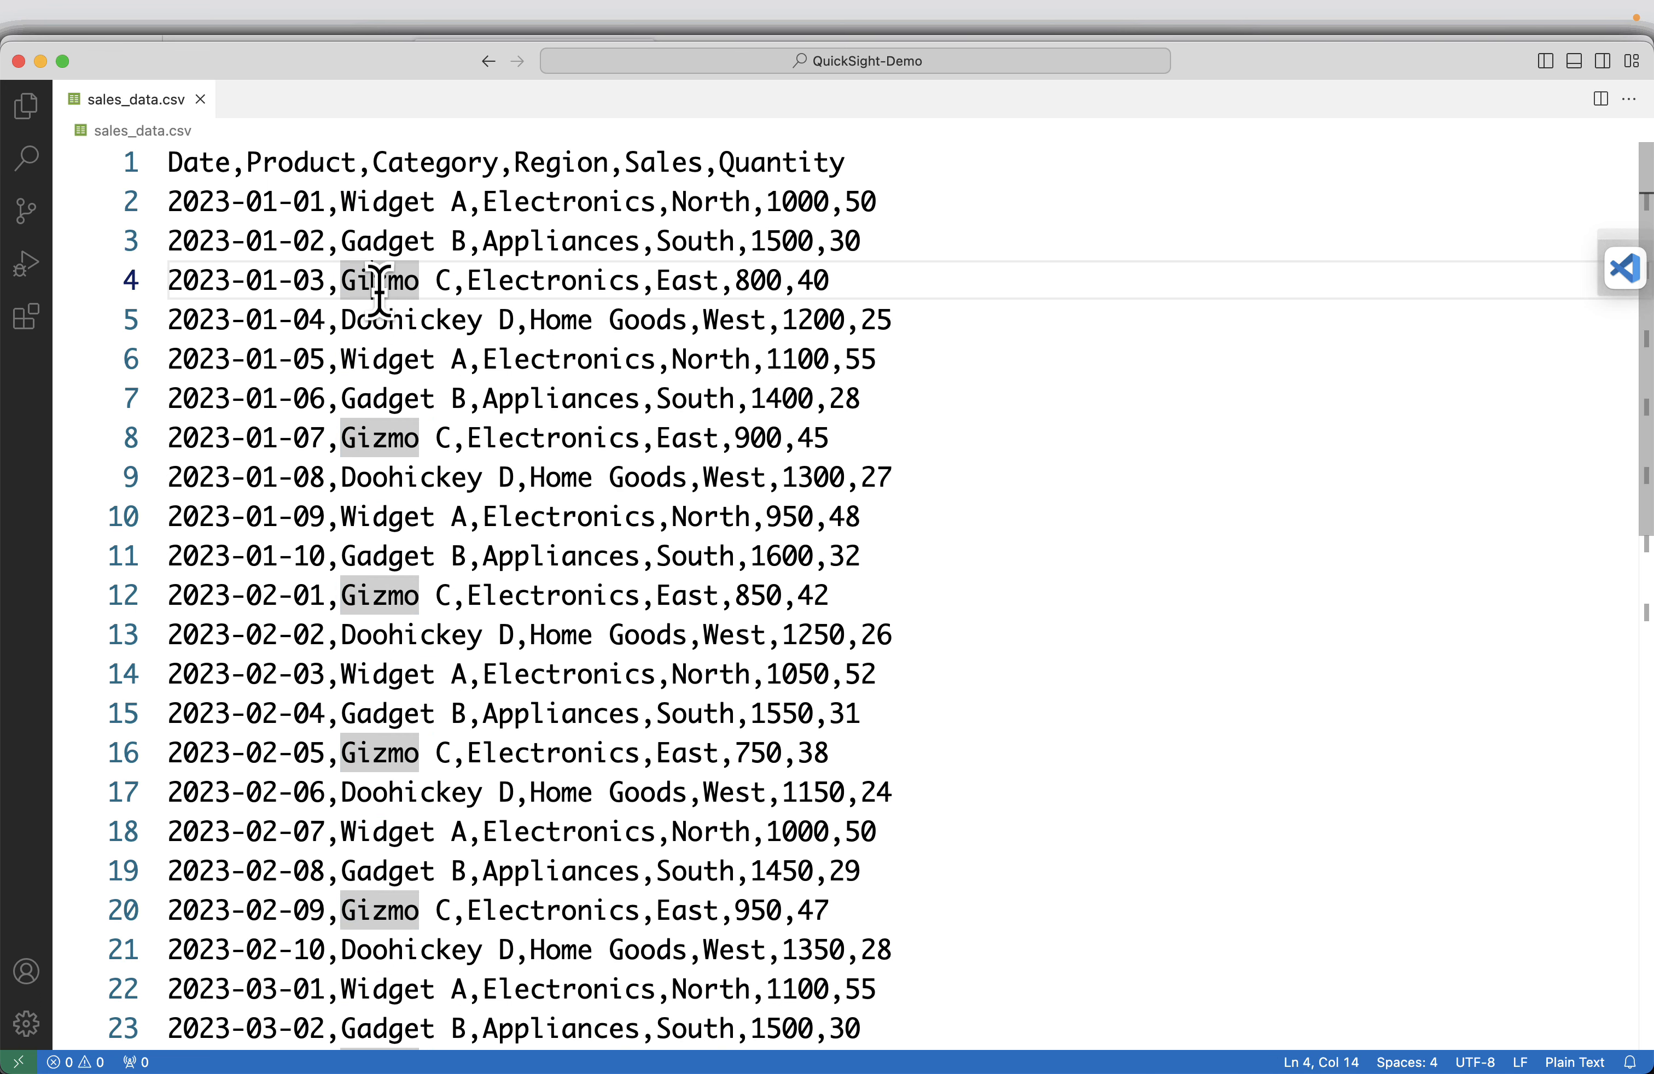
{"action": "double_click", "coordinate": [381, 319]}
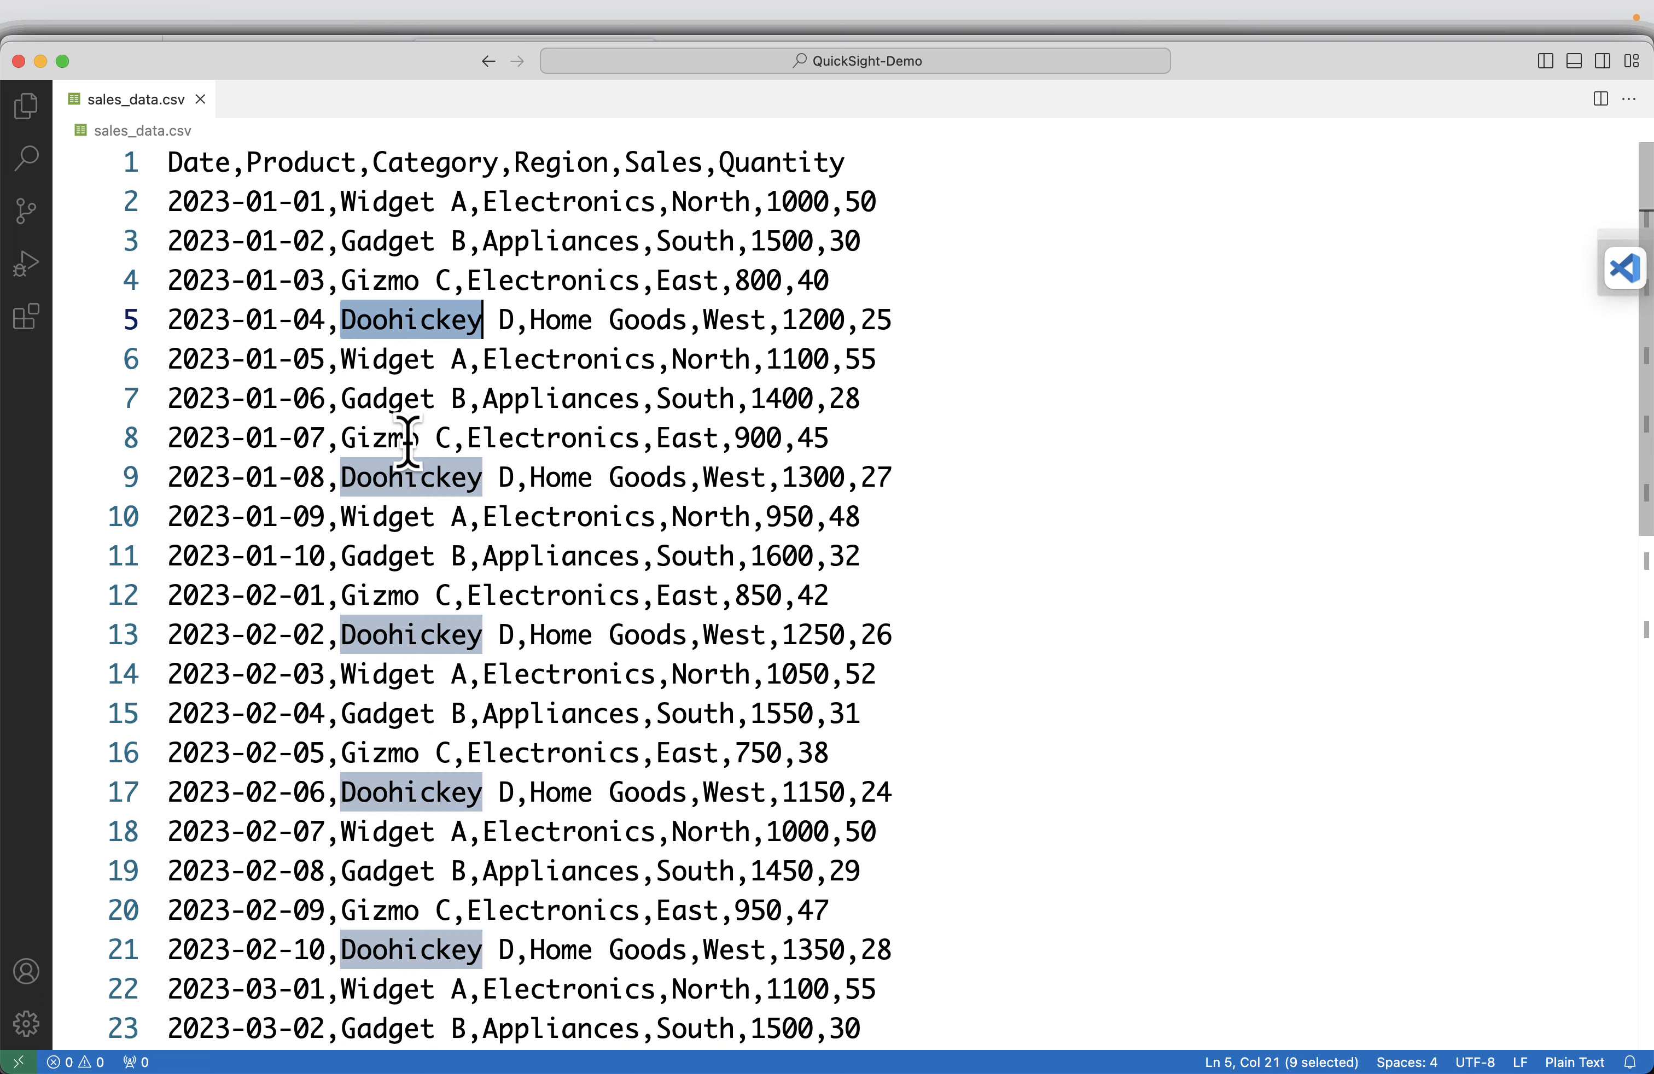
{"action": "scroll", "coordinate": [450, 512], "scroll_direction": "down", "scroll_amount": 5}
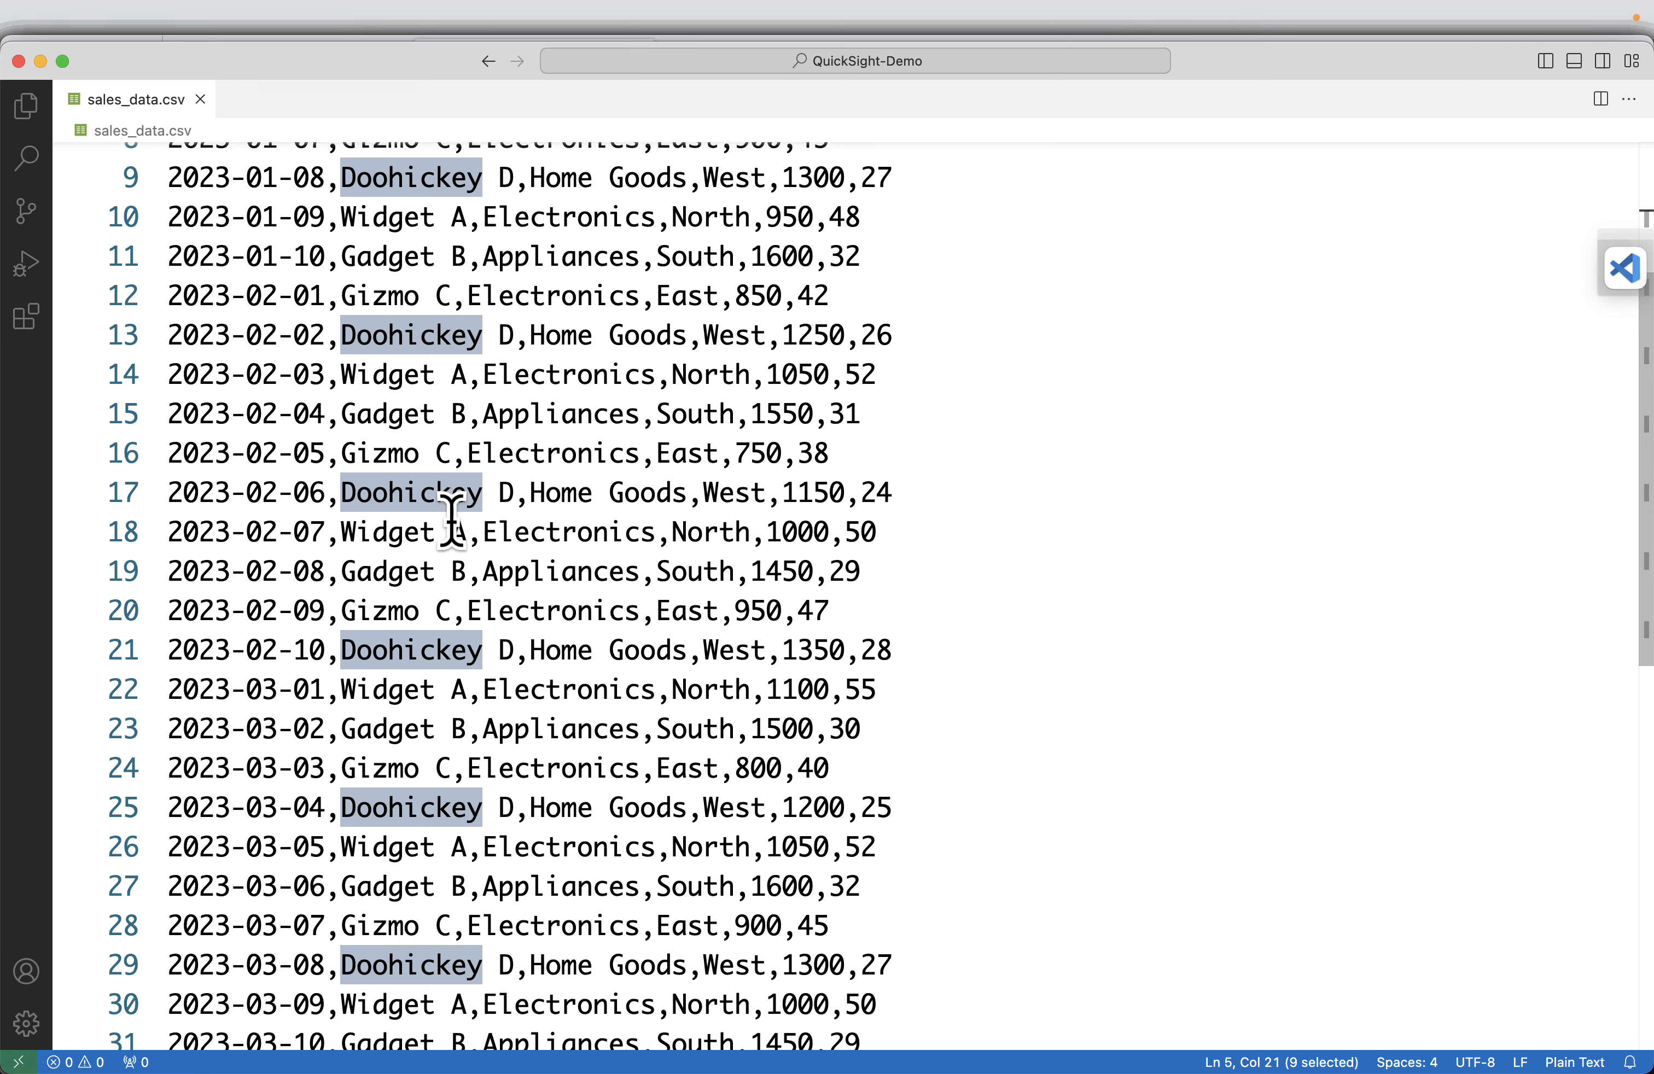
{"action": "scroll", "coordinate": [452, 520], "scroll_direction": "up", "scroll_amount": 5}
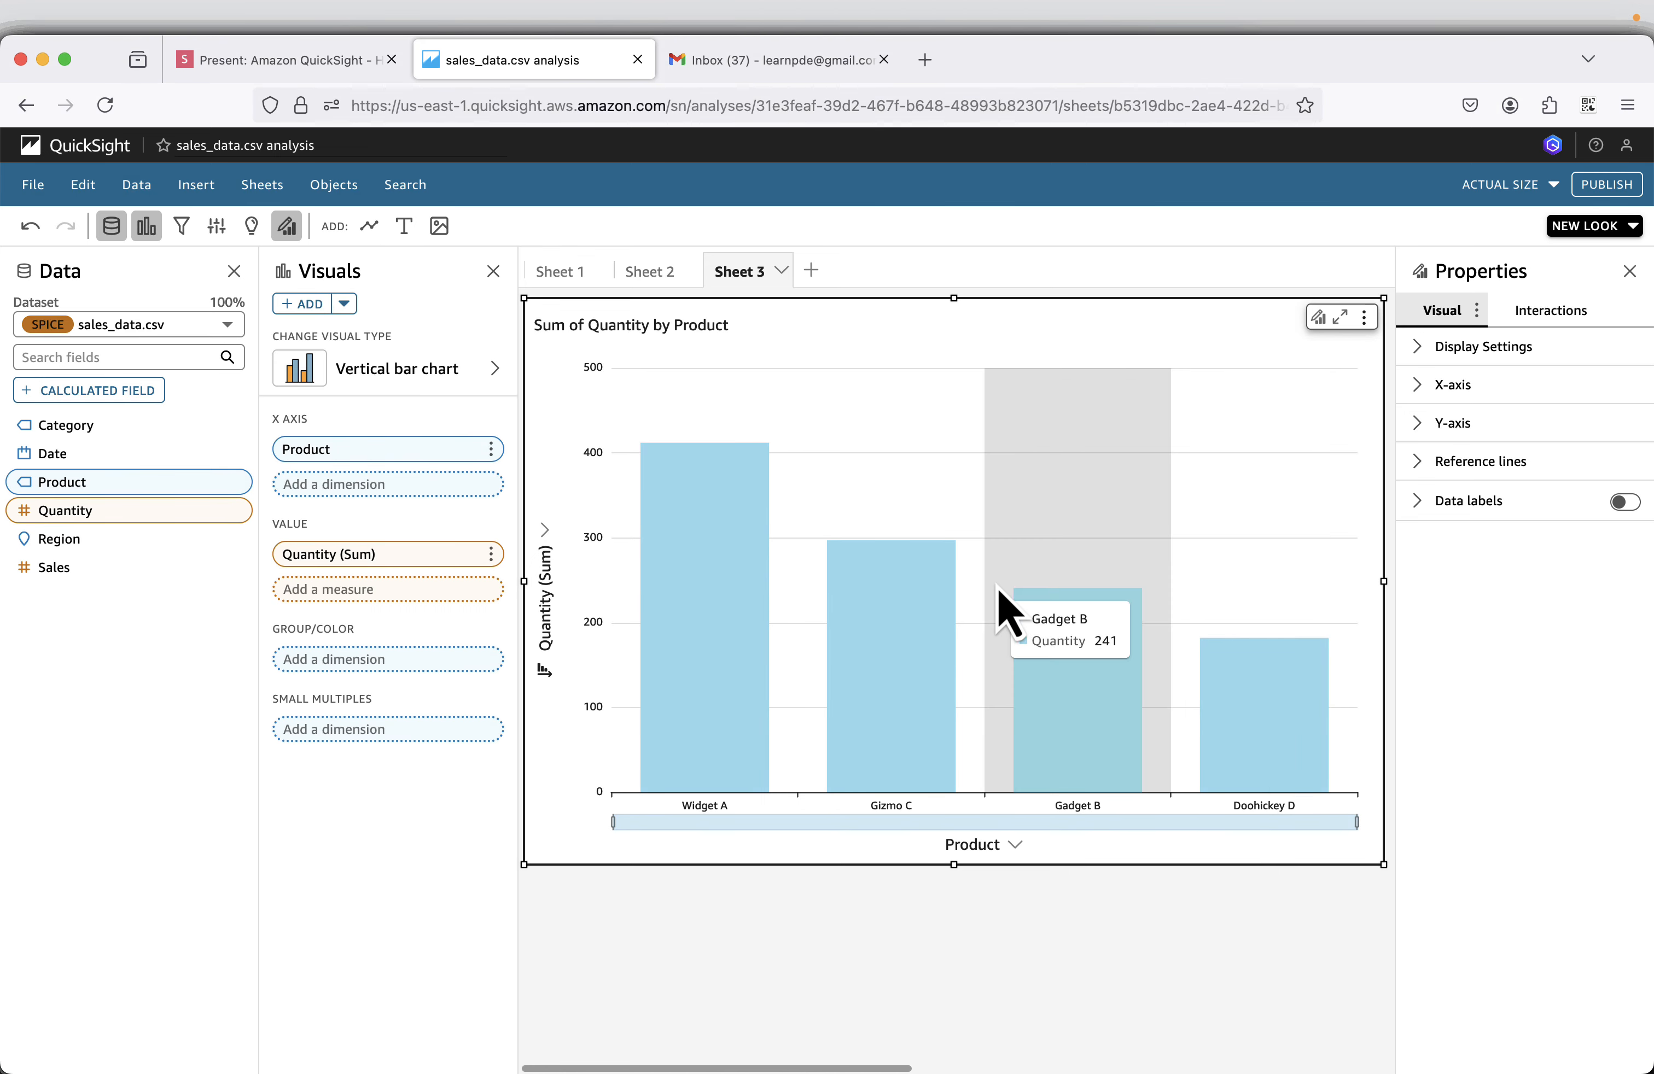
Switch to the presentation in the browser and advance to the Publish slide.
{"action": "left_click", "coordinate": [326, 61]}
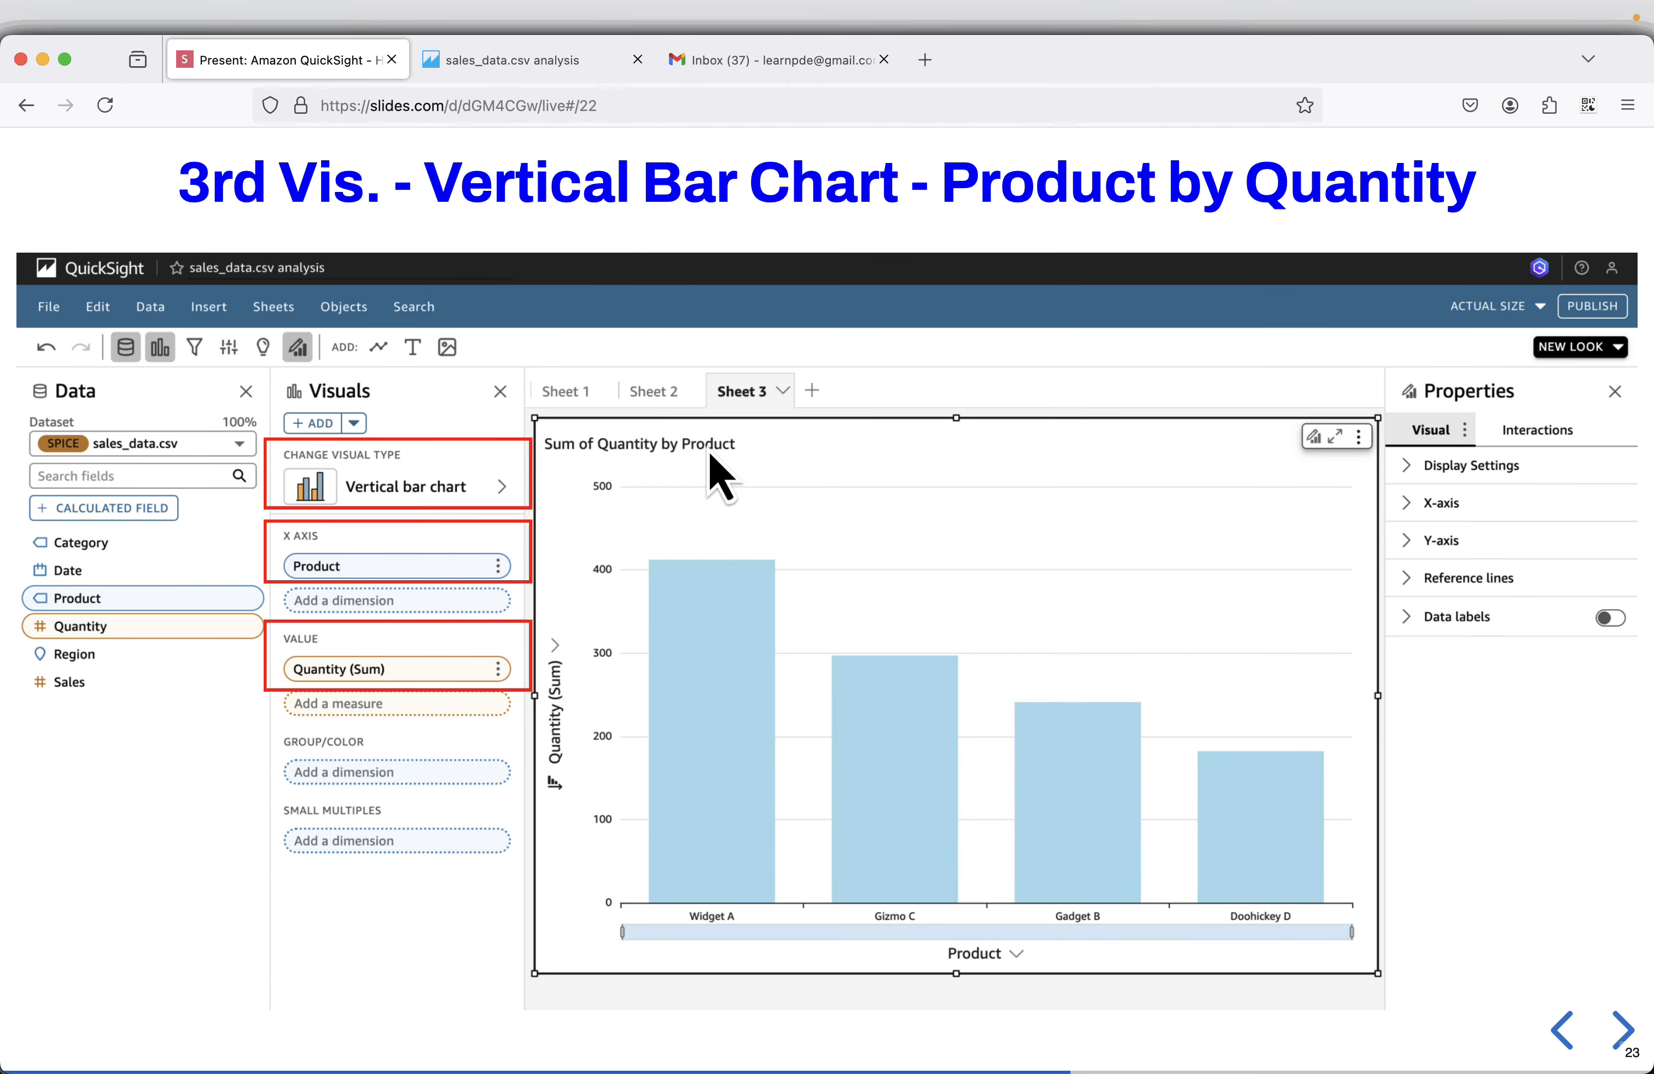
{"action": "left_click", "coordinate": [1621, 1027]}
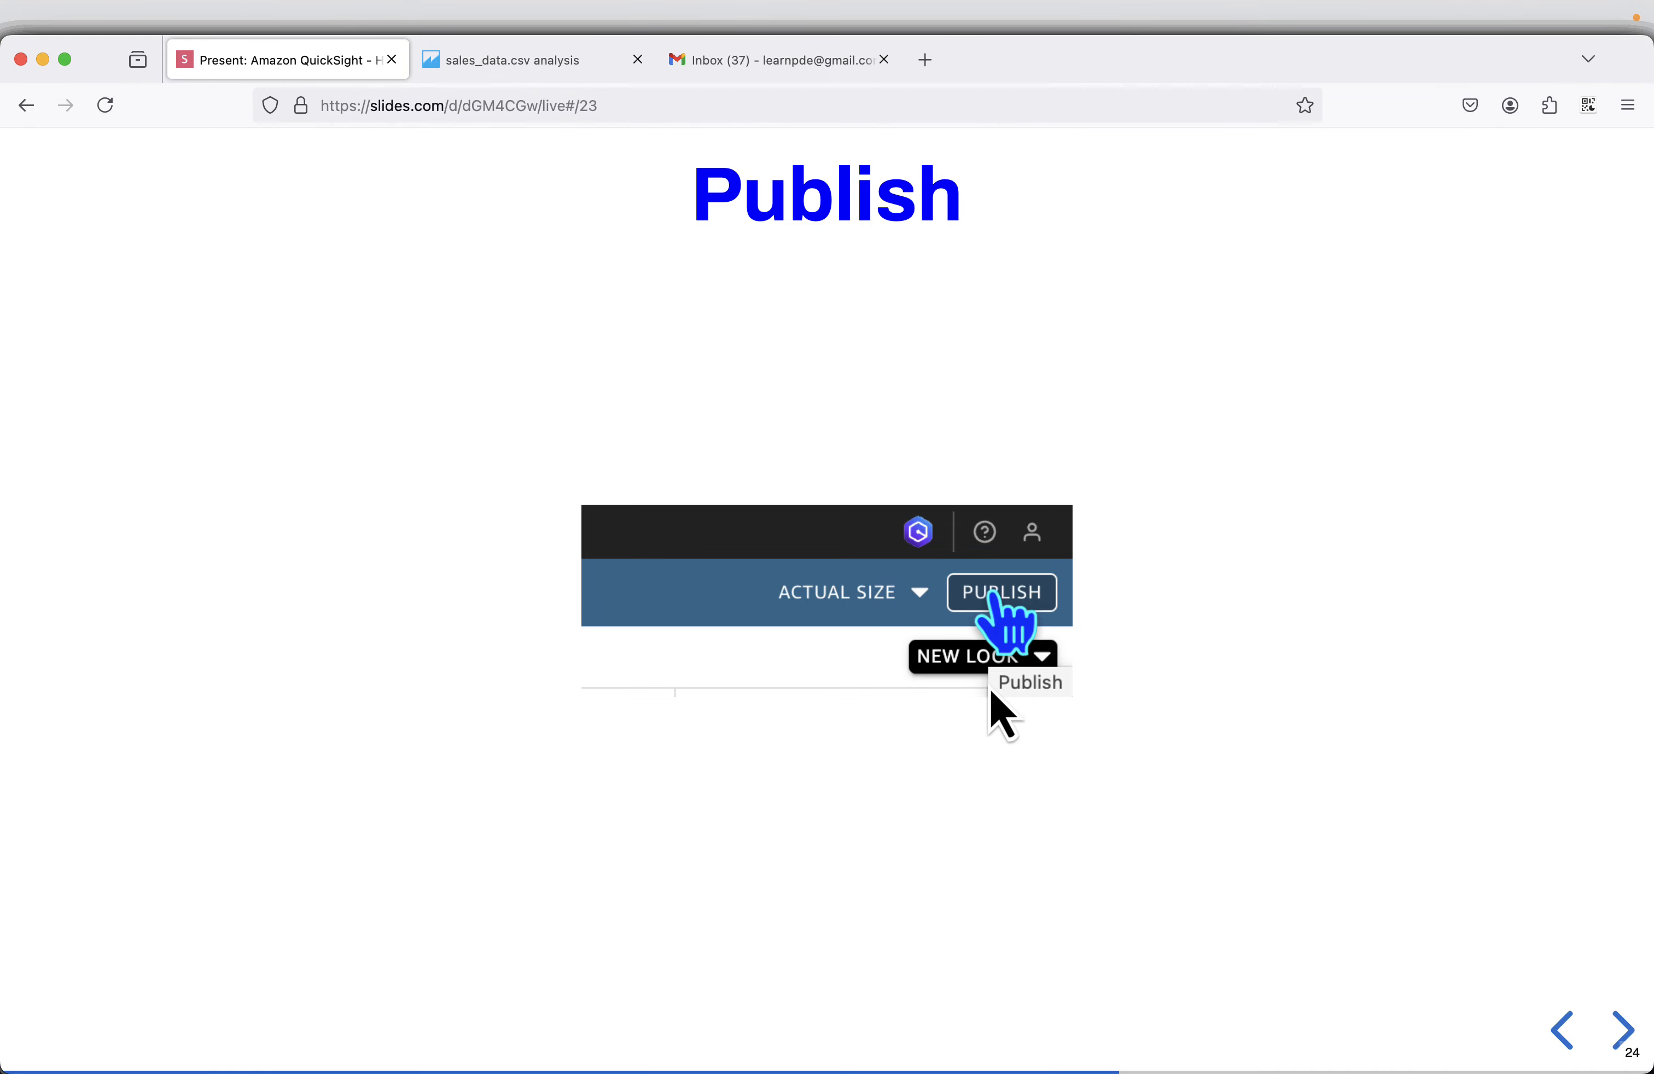
Start publishing the sales_data.csv analysis as a new dashboard and name it Sales Overview, copied from the presentation's Publish a dashboard slide.
{"action": "left_click", "coordinate": [500, 62]}
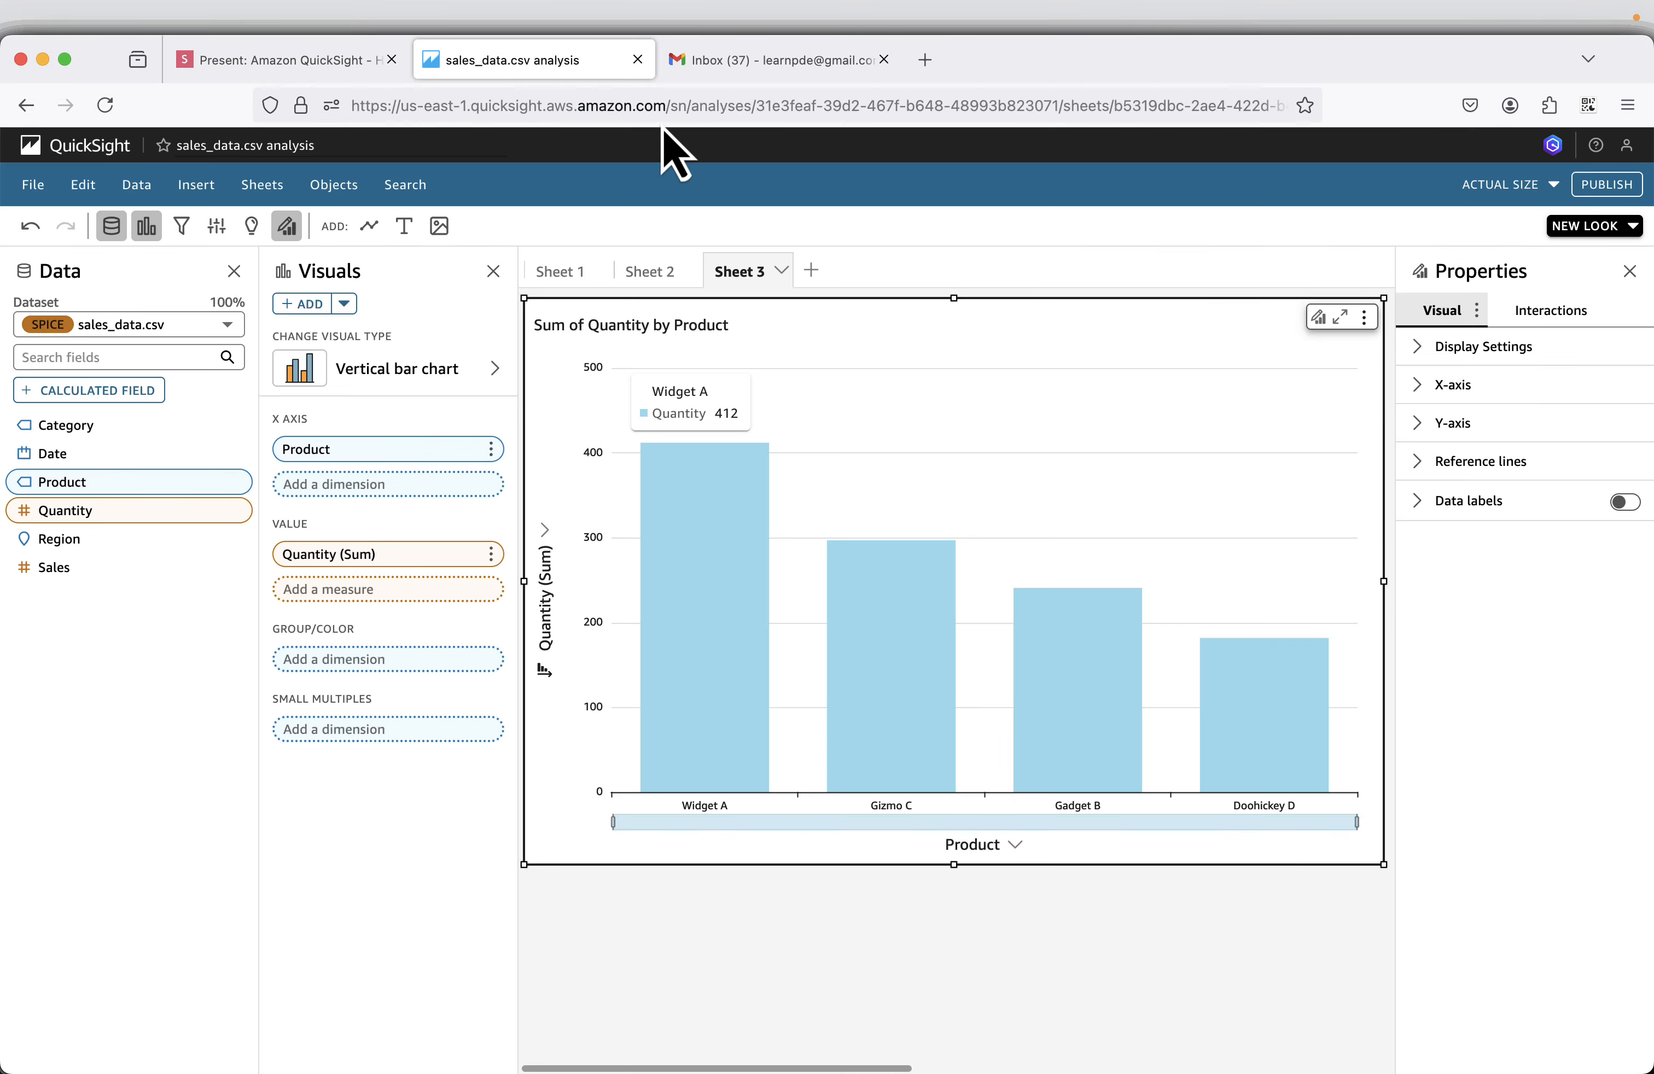
{"action": "left_click", "coordinate": [1600, 197]}
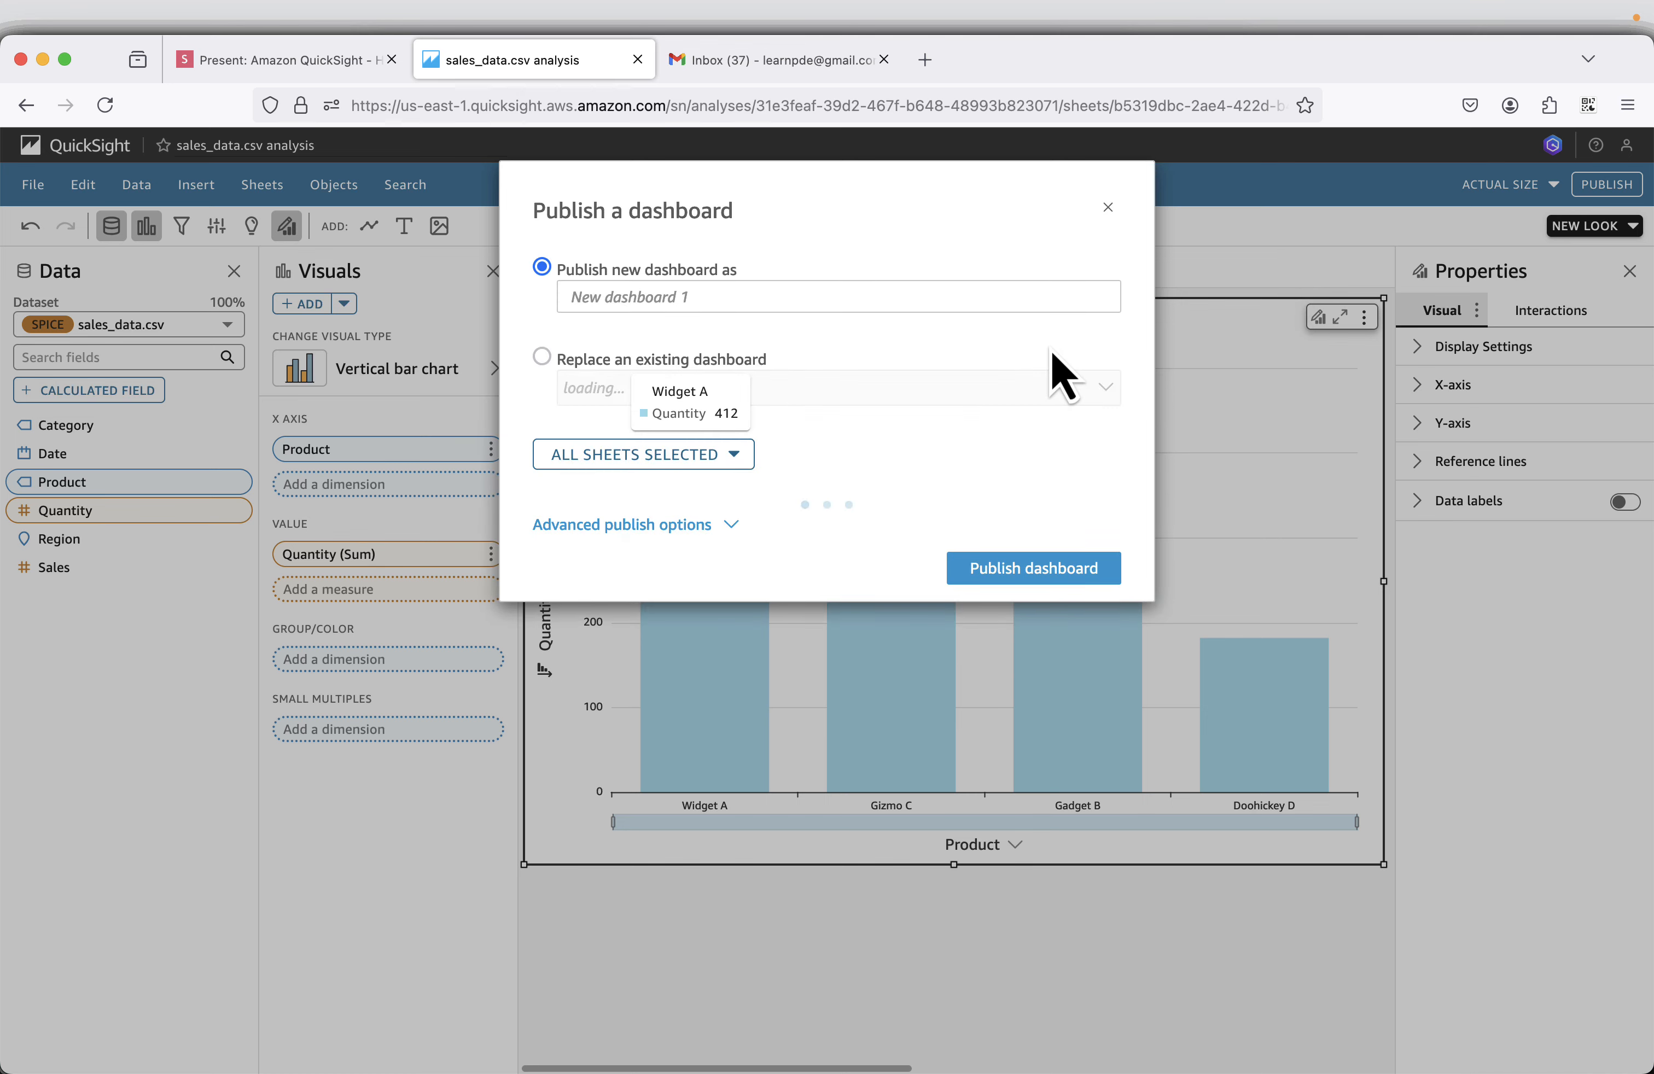
{"action": "left_click", "coordinate": [310, 64]}
{"action": "left_click", "coordinate": [1617, 1025]}
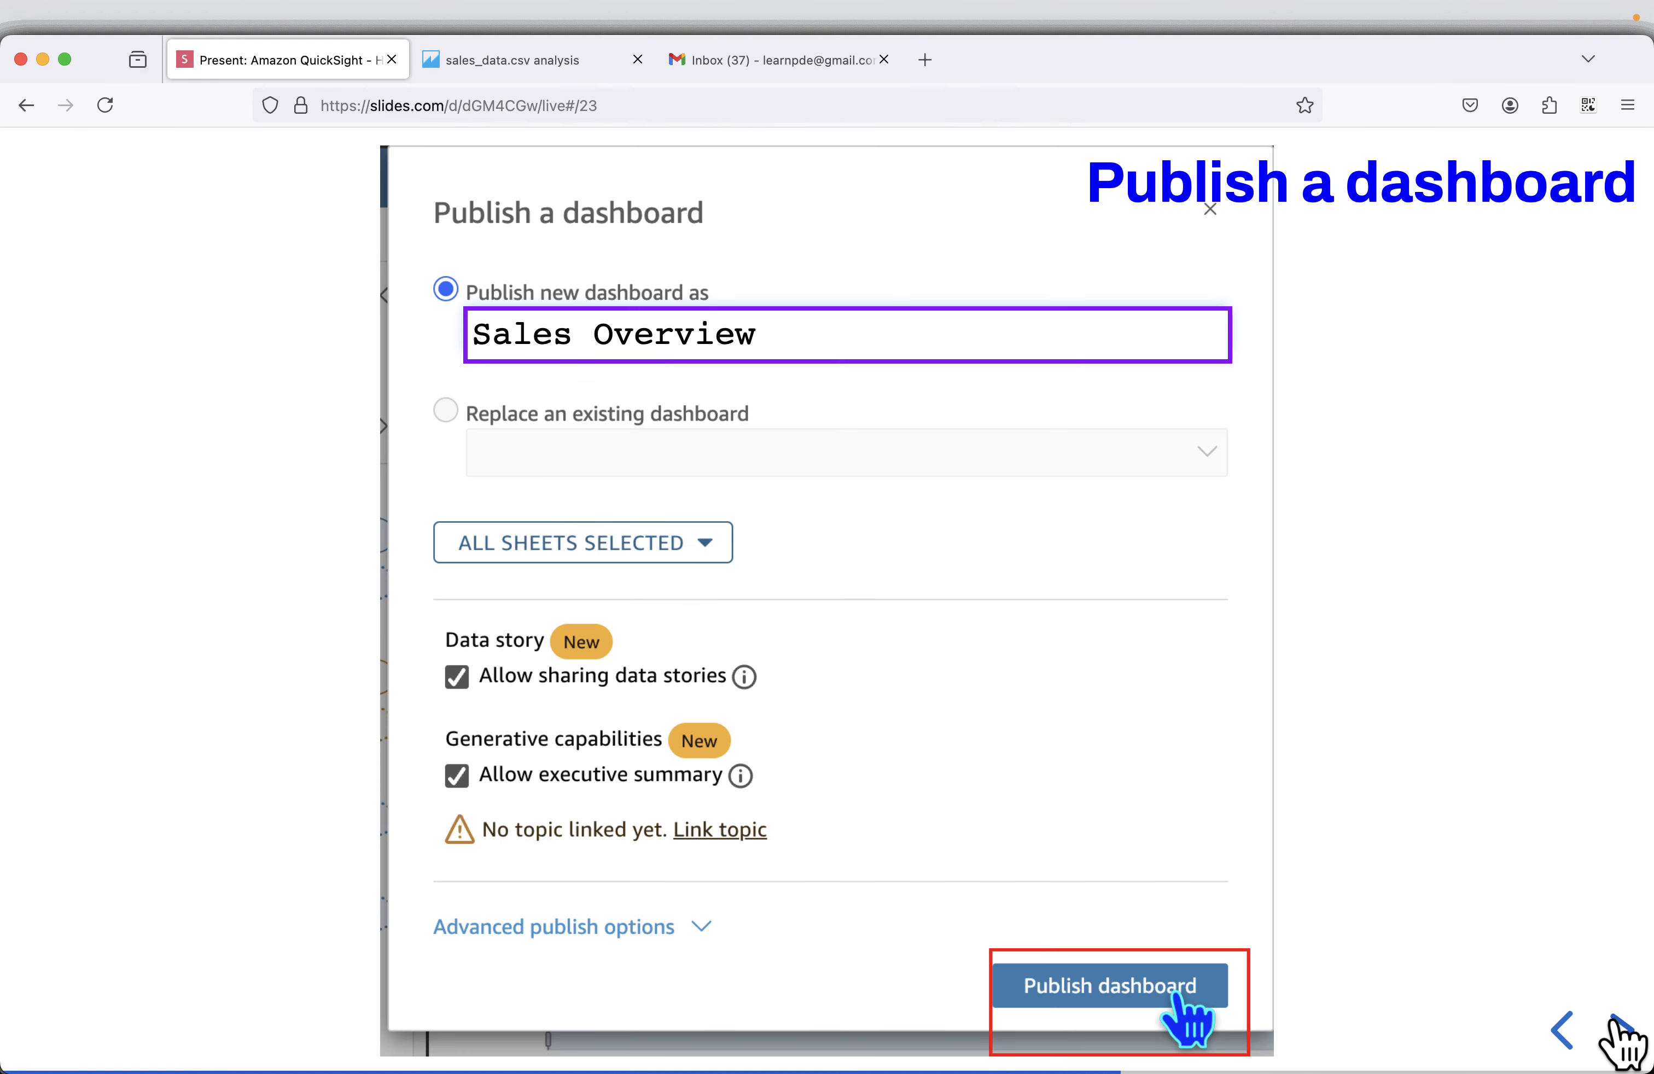
{"action": "mouse_move", "coordinate": [1190, 369]}
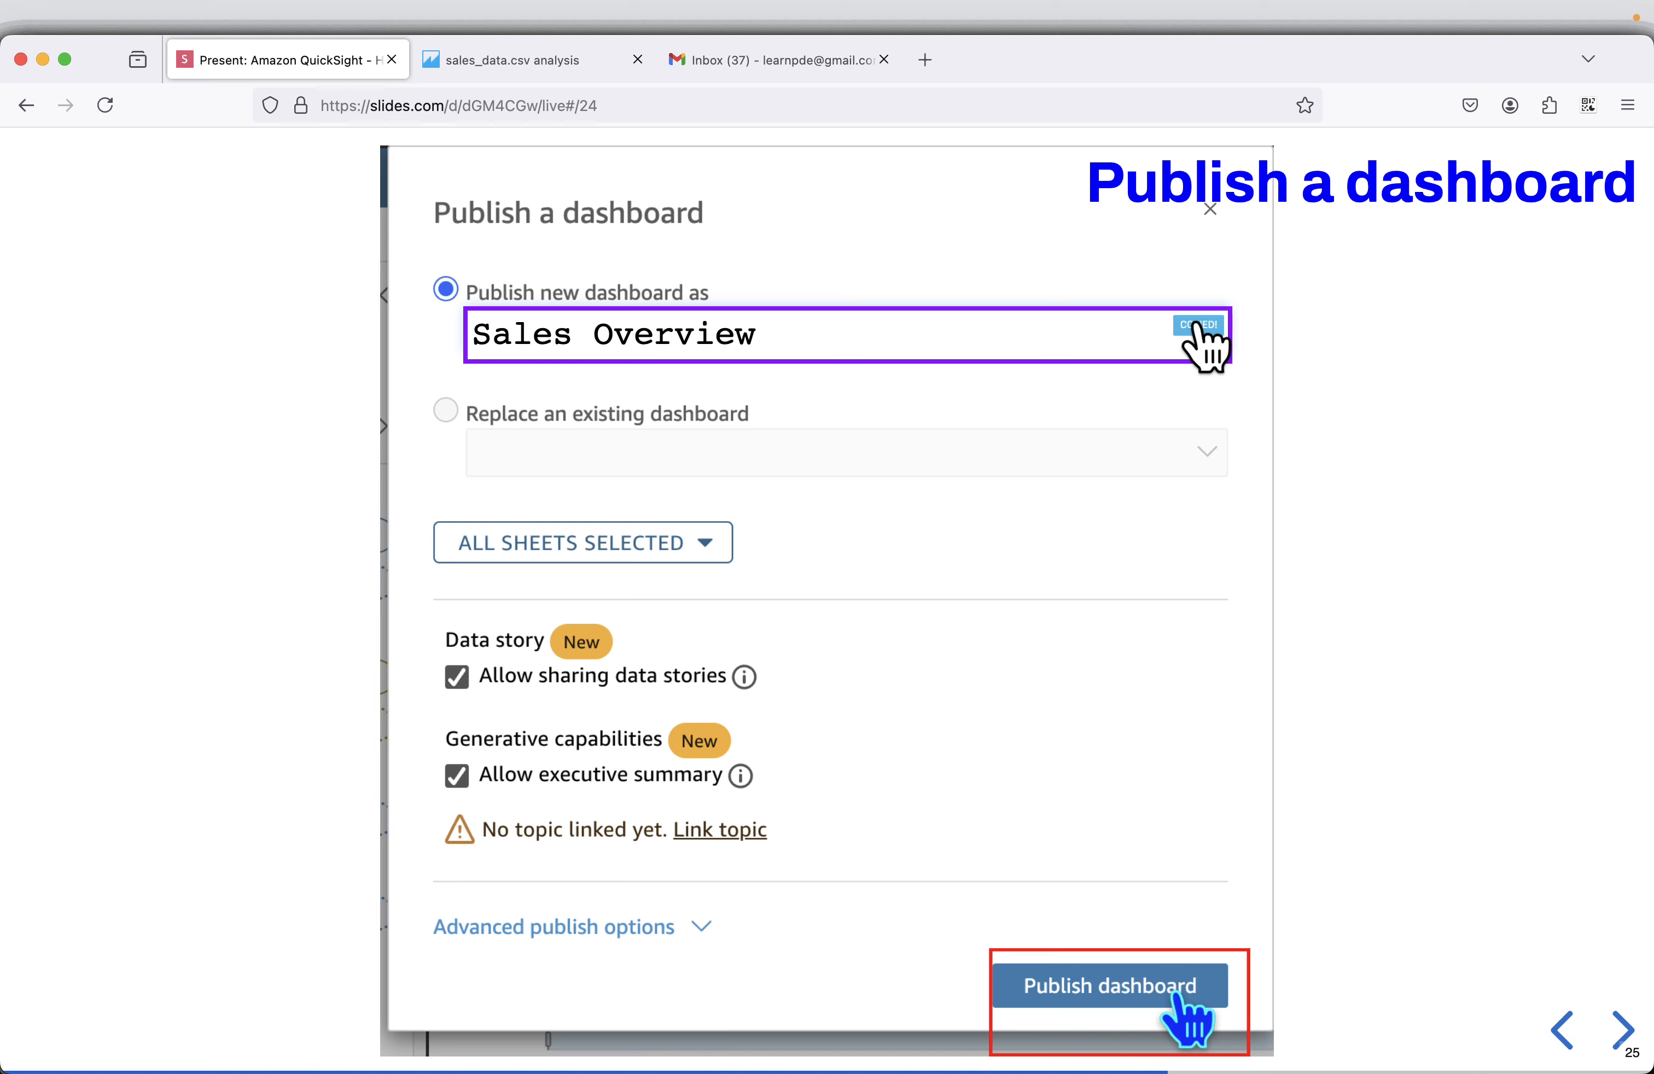
{"action": "left_click", "coordinate": [520, 62]}
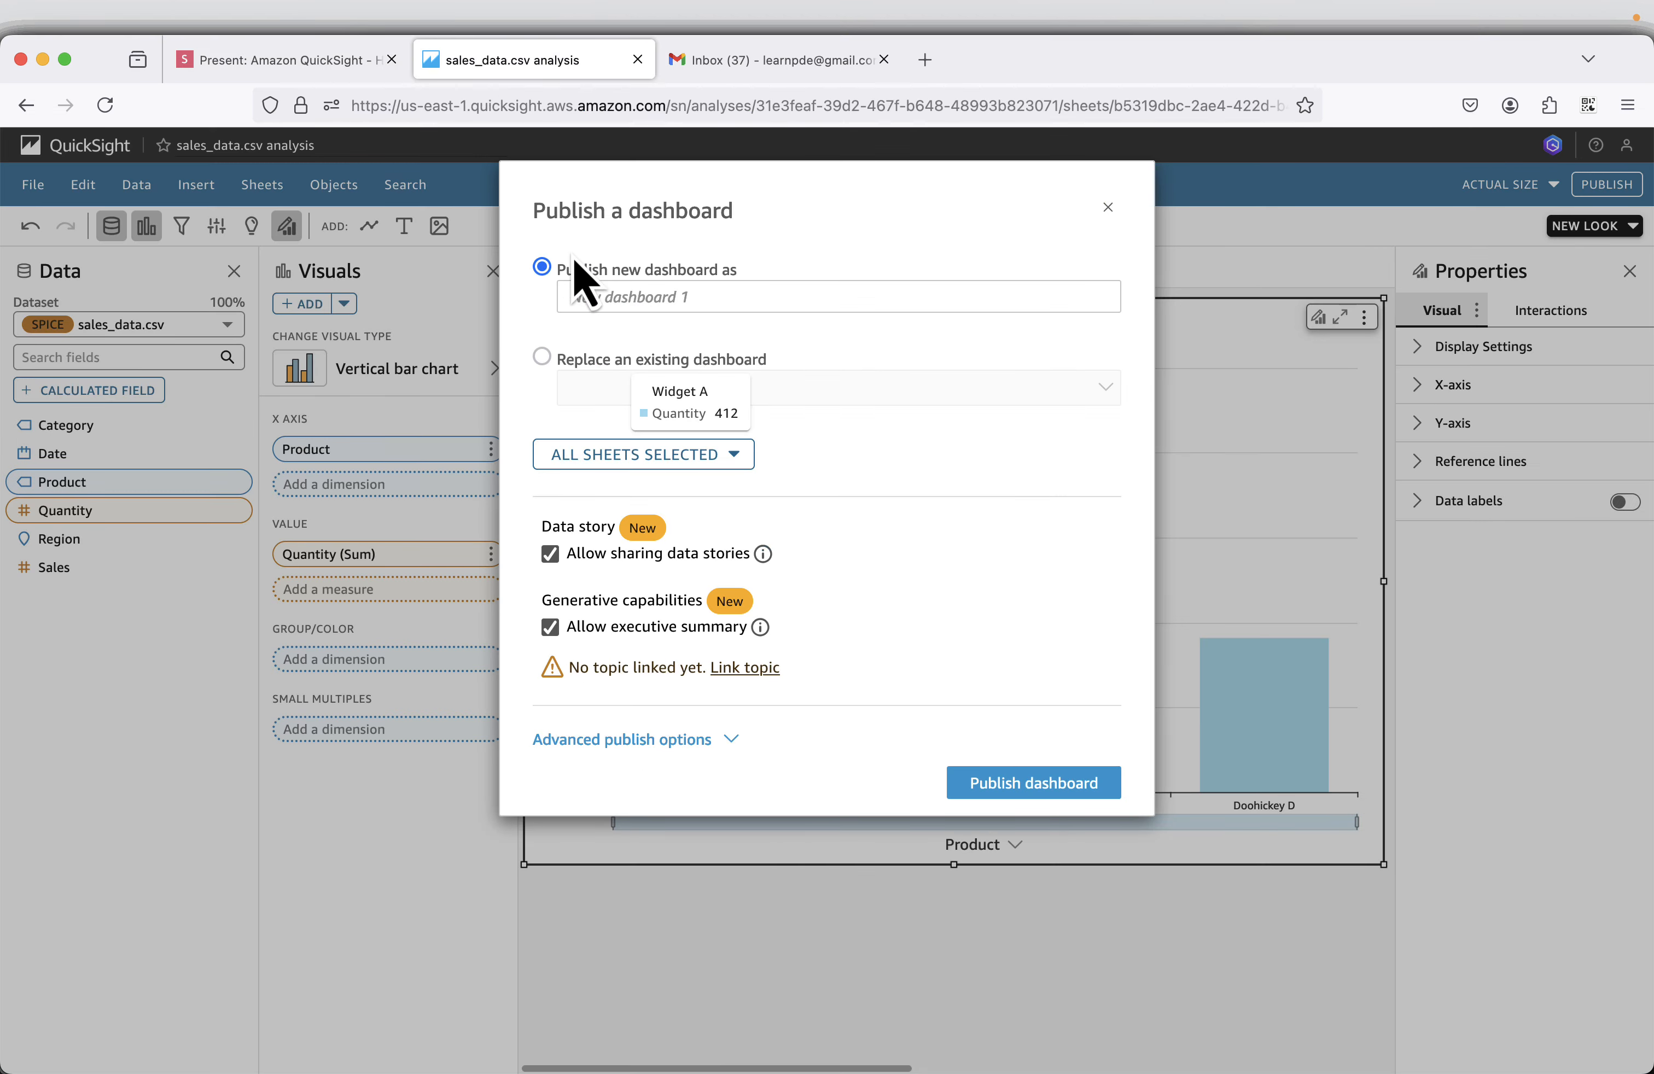
{"action": "right_click", "coordinate": [586, 296]}
{"action": "left_click", "coordinate": [628, 409]}
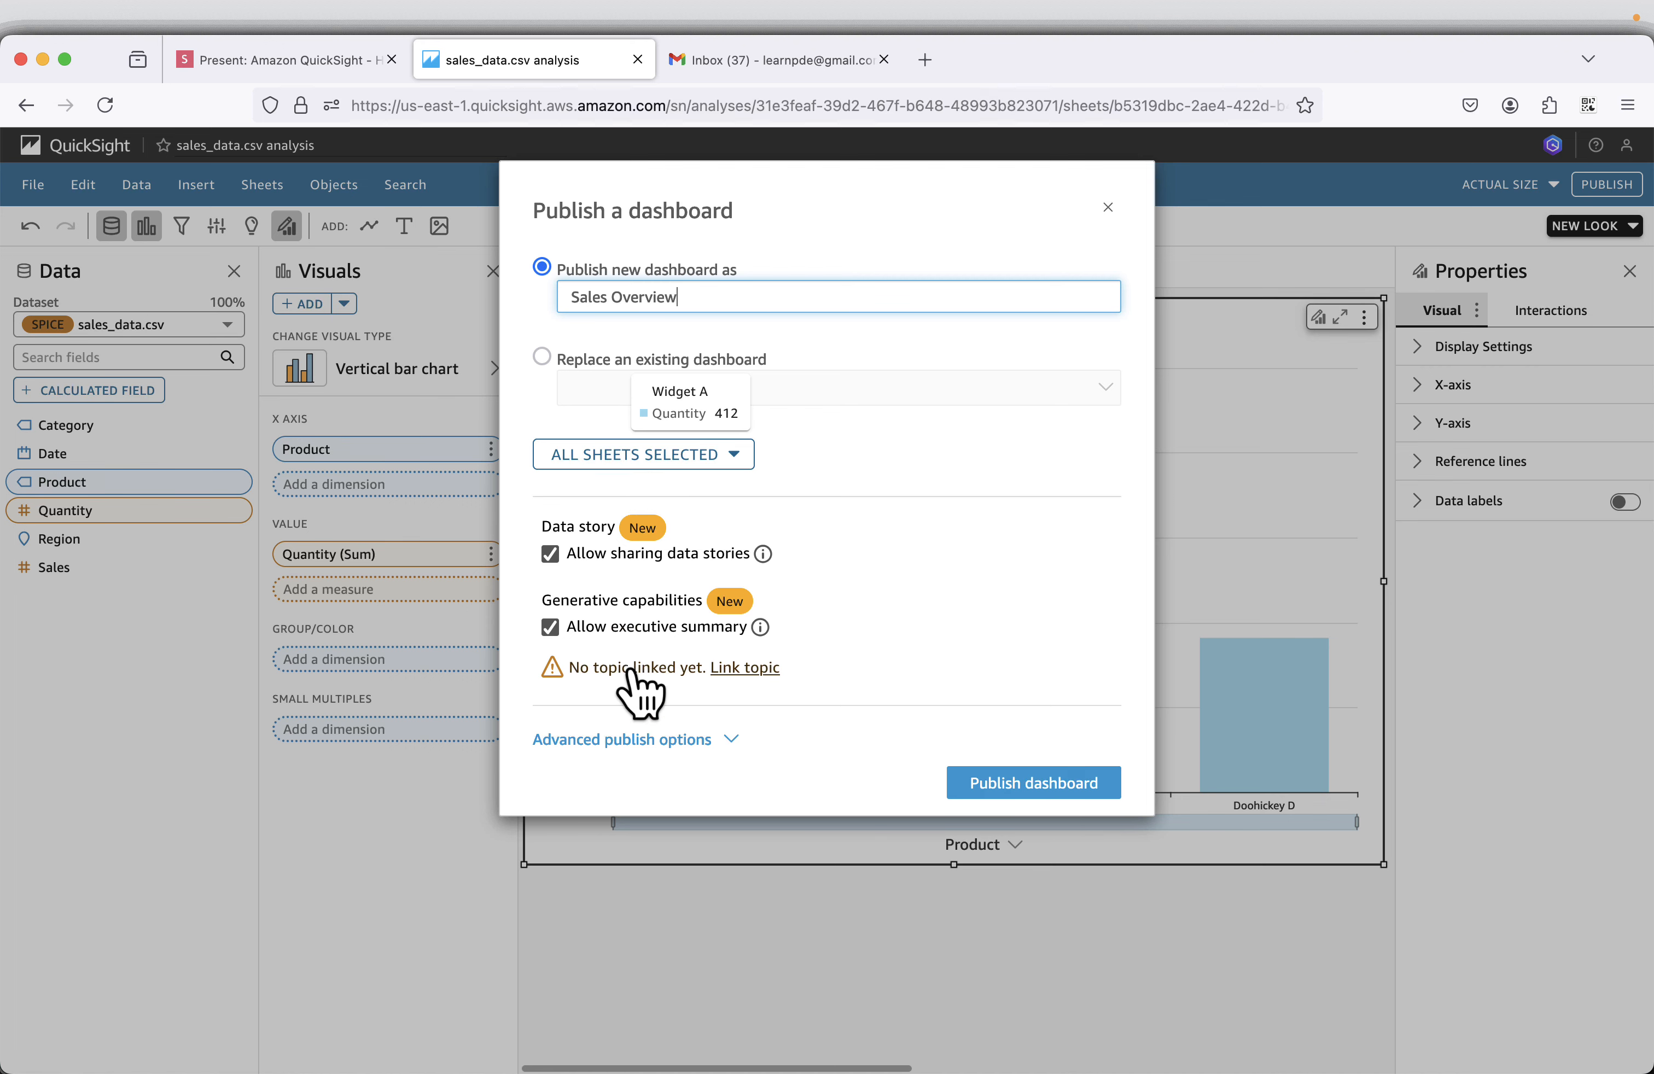
Review the advanced publish options and publish the Sales Overview dashboard with all sheets.
{"action": "left_click", "coordinate": [645, 741]}
{"action": "scroll", "coordinate": [1023, 694], "scroll_direction": "down", "scroll_amount": 3}
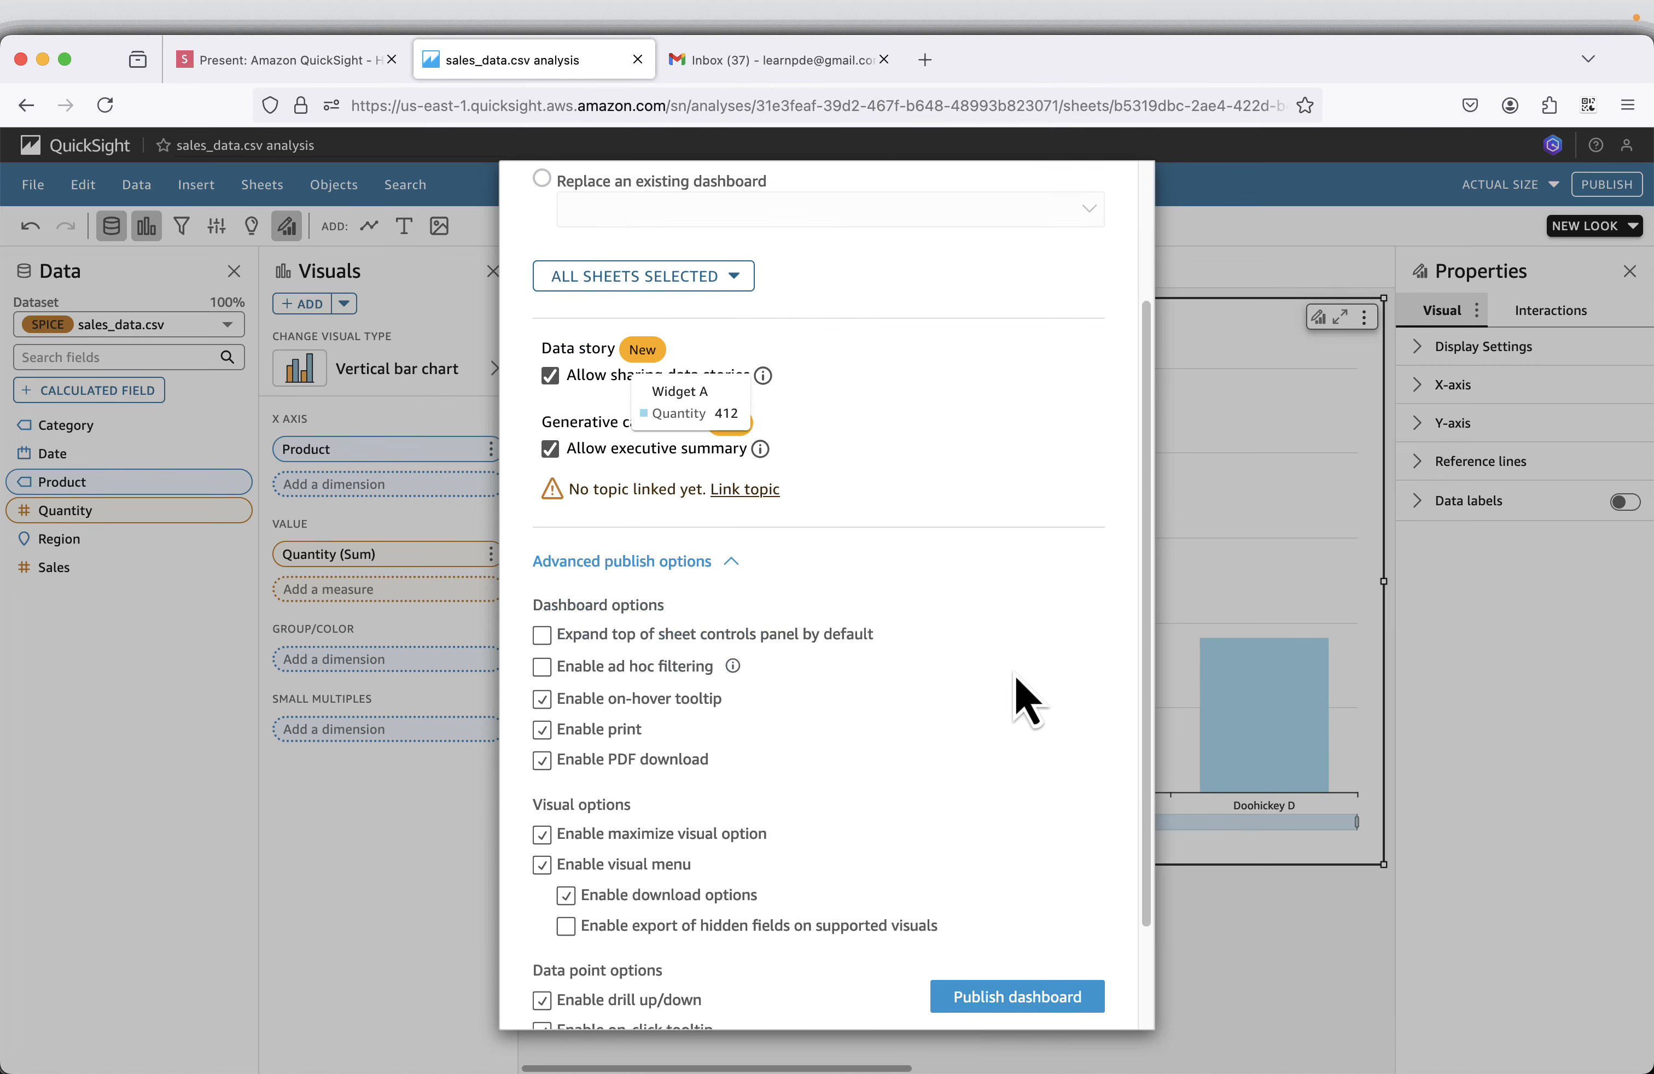
{"action": "scroll", "coordinate": [1023, 697], "scroll_direction": "down", "scroll_amount": 2}
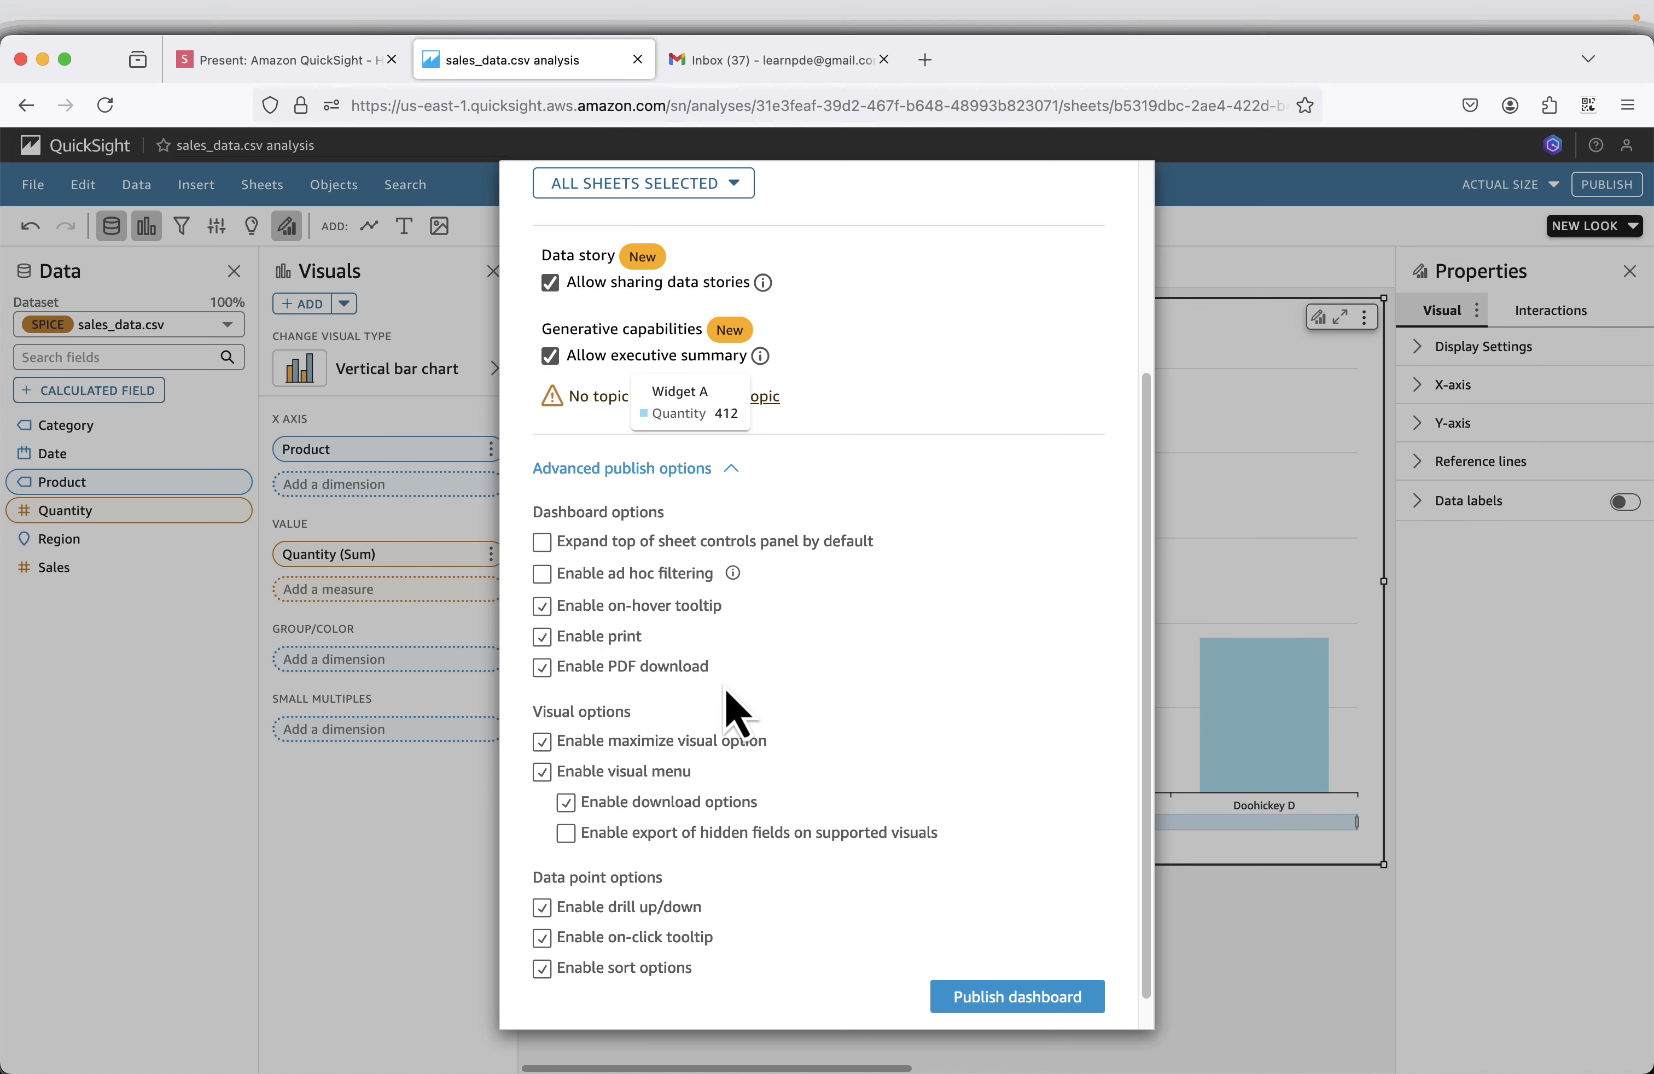
{"action": "scroll", "coordinate": [732, 704], "scroll_direction": "down", "scroll_amount": 1}
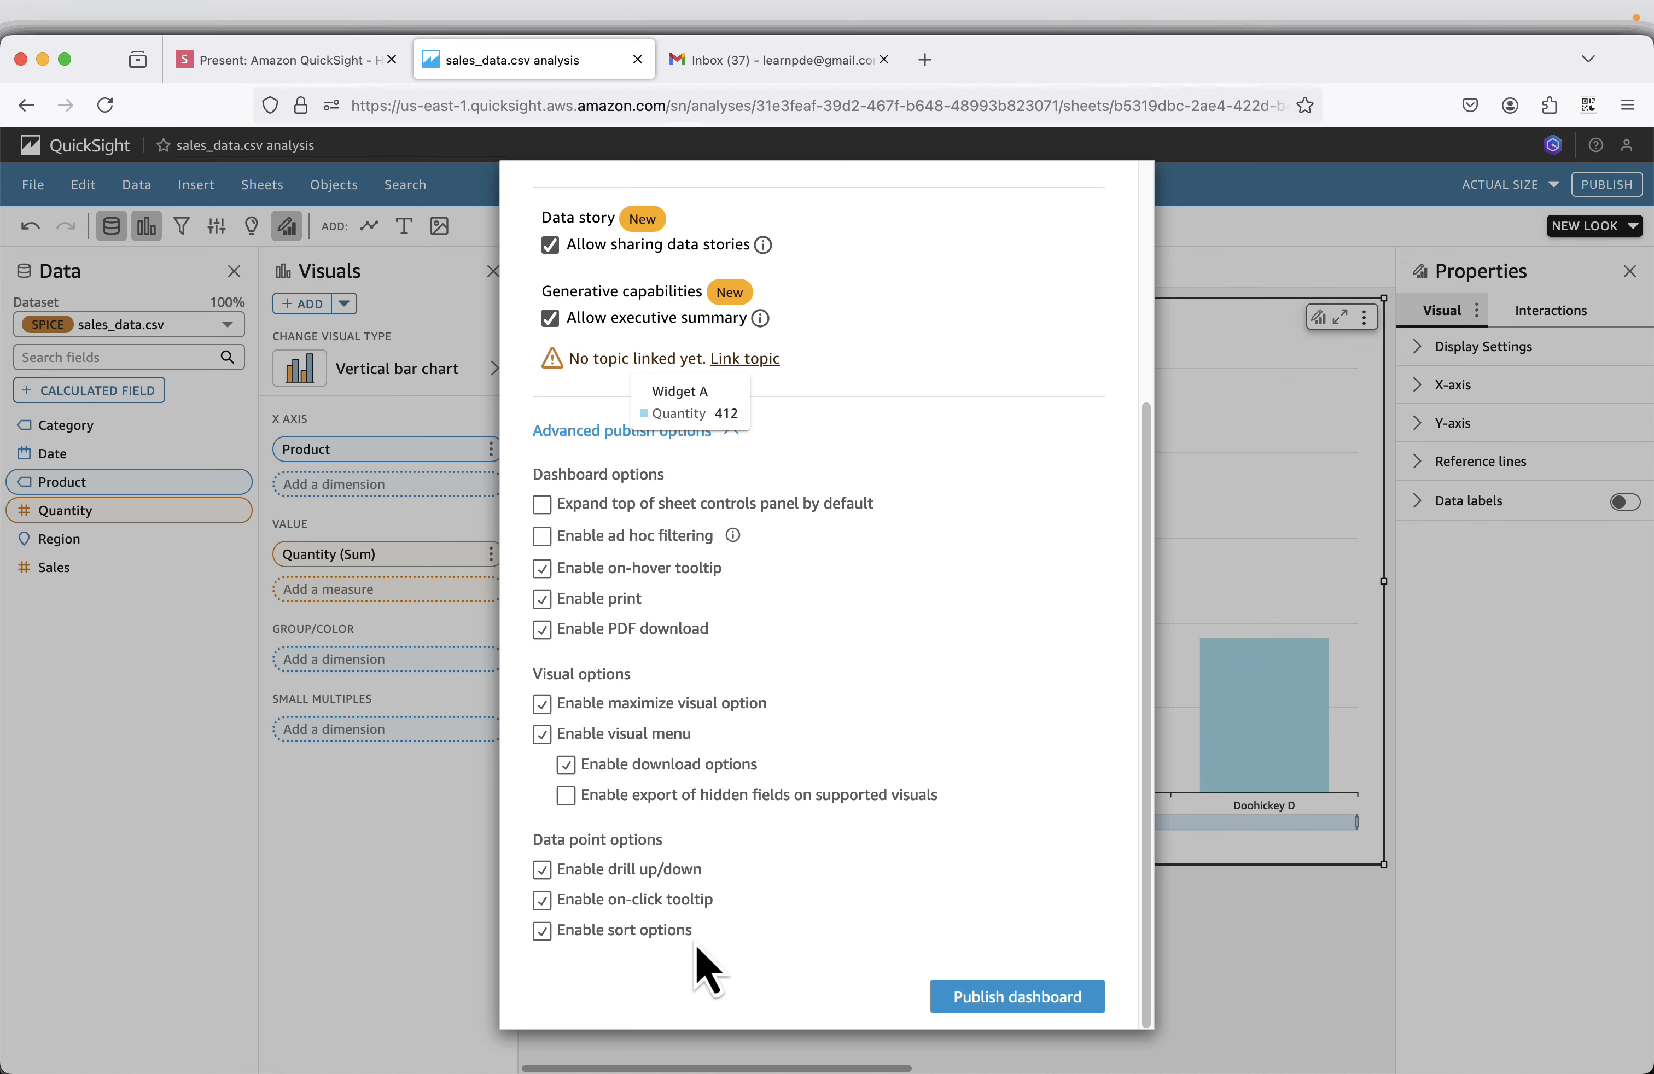
{"action": "left_click", "coordinate": [1013, 996]}
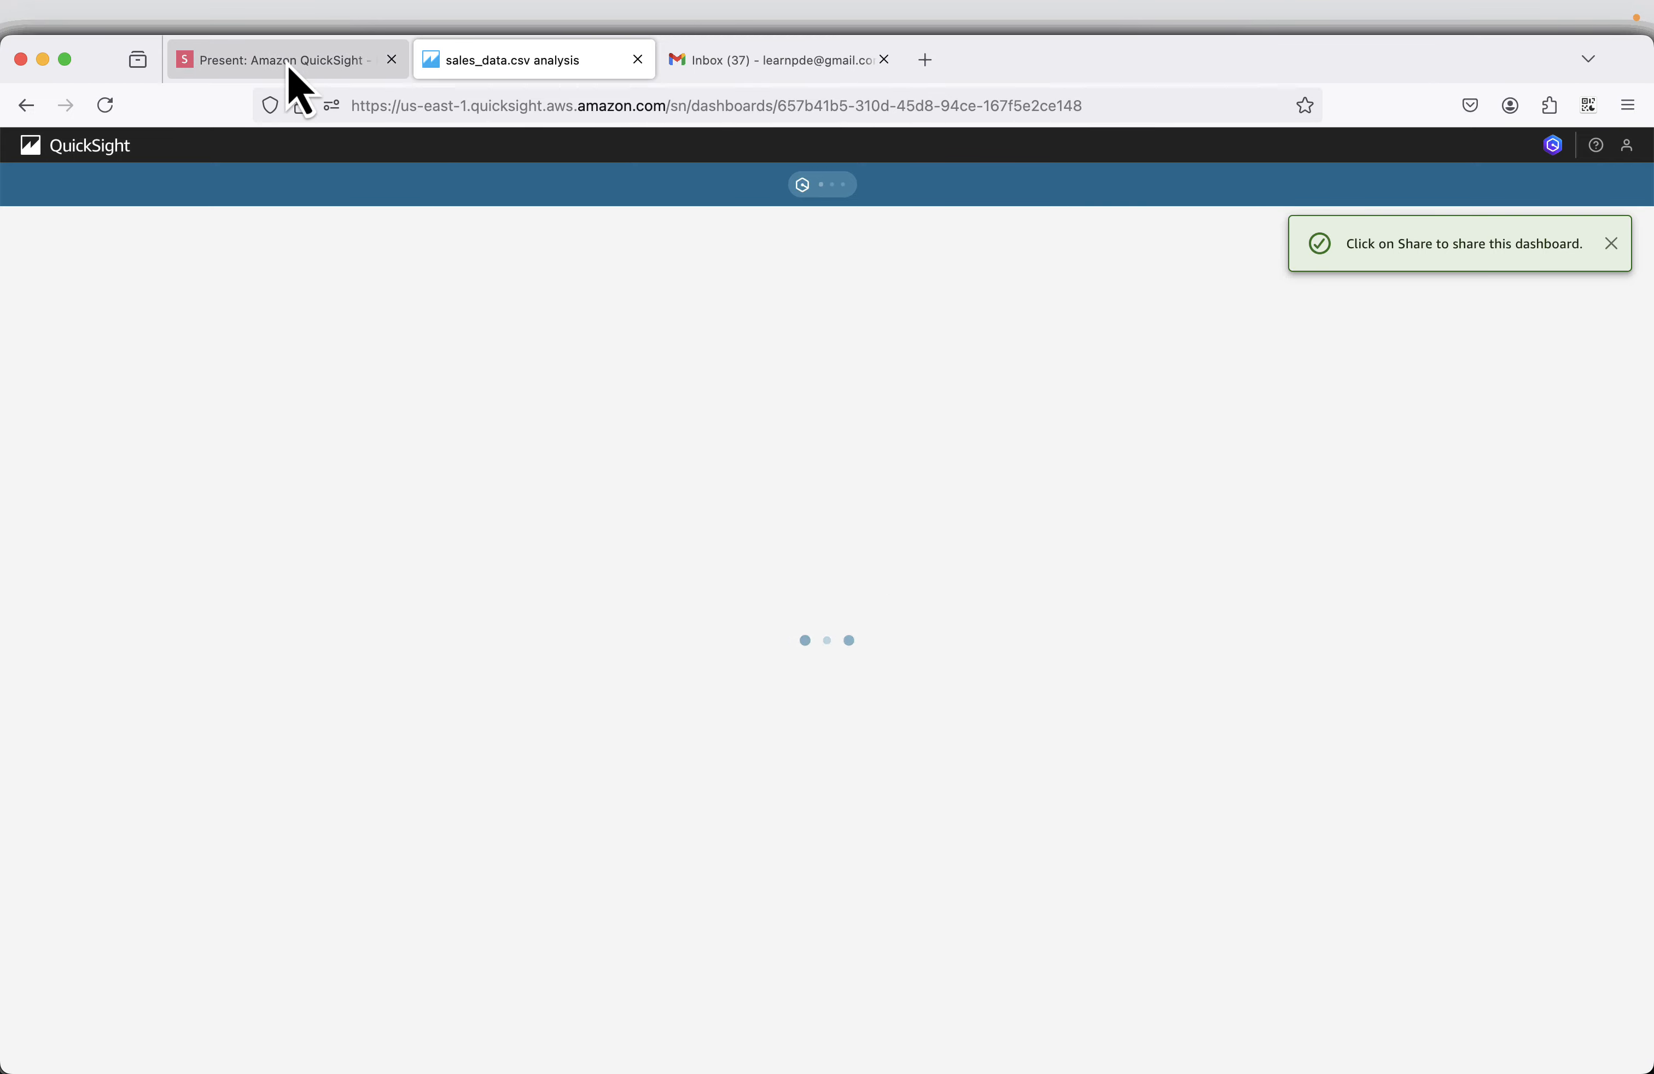
Switch to the presentation and advance to the slide showing the Sales Overview dashboard's pie chart.
{"action": "left_click", "coordinate": [269, 59]}
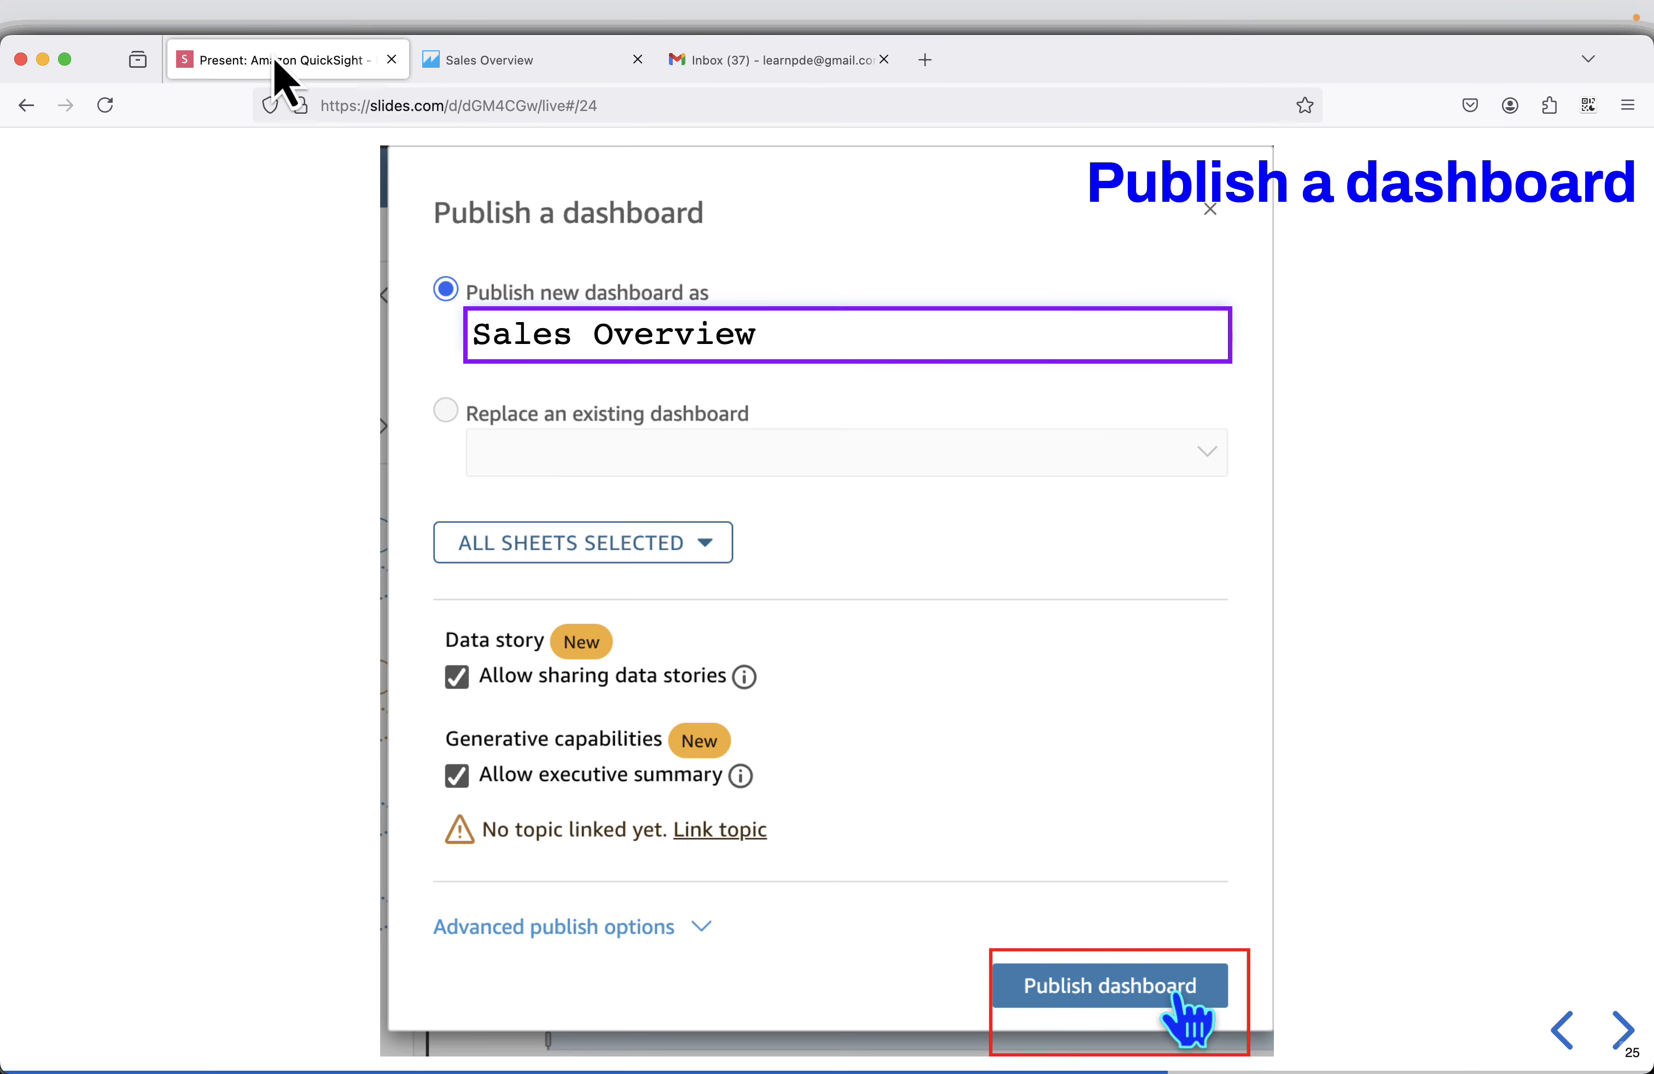
{"action": "left_click", "coordinate": [1618, 1043]}
{"action": "left_click", "coordinate": [1621, 1039]}
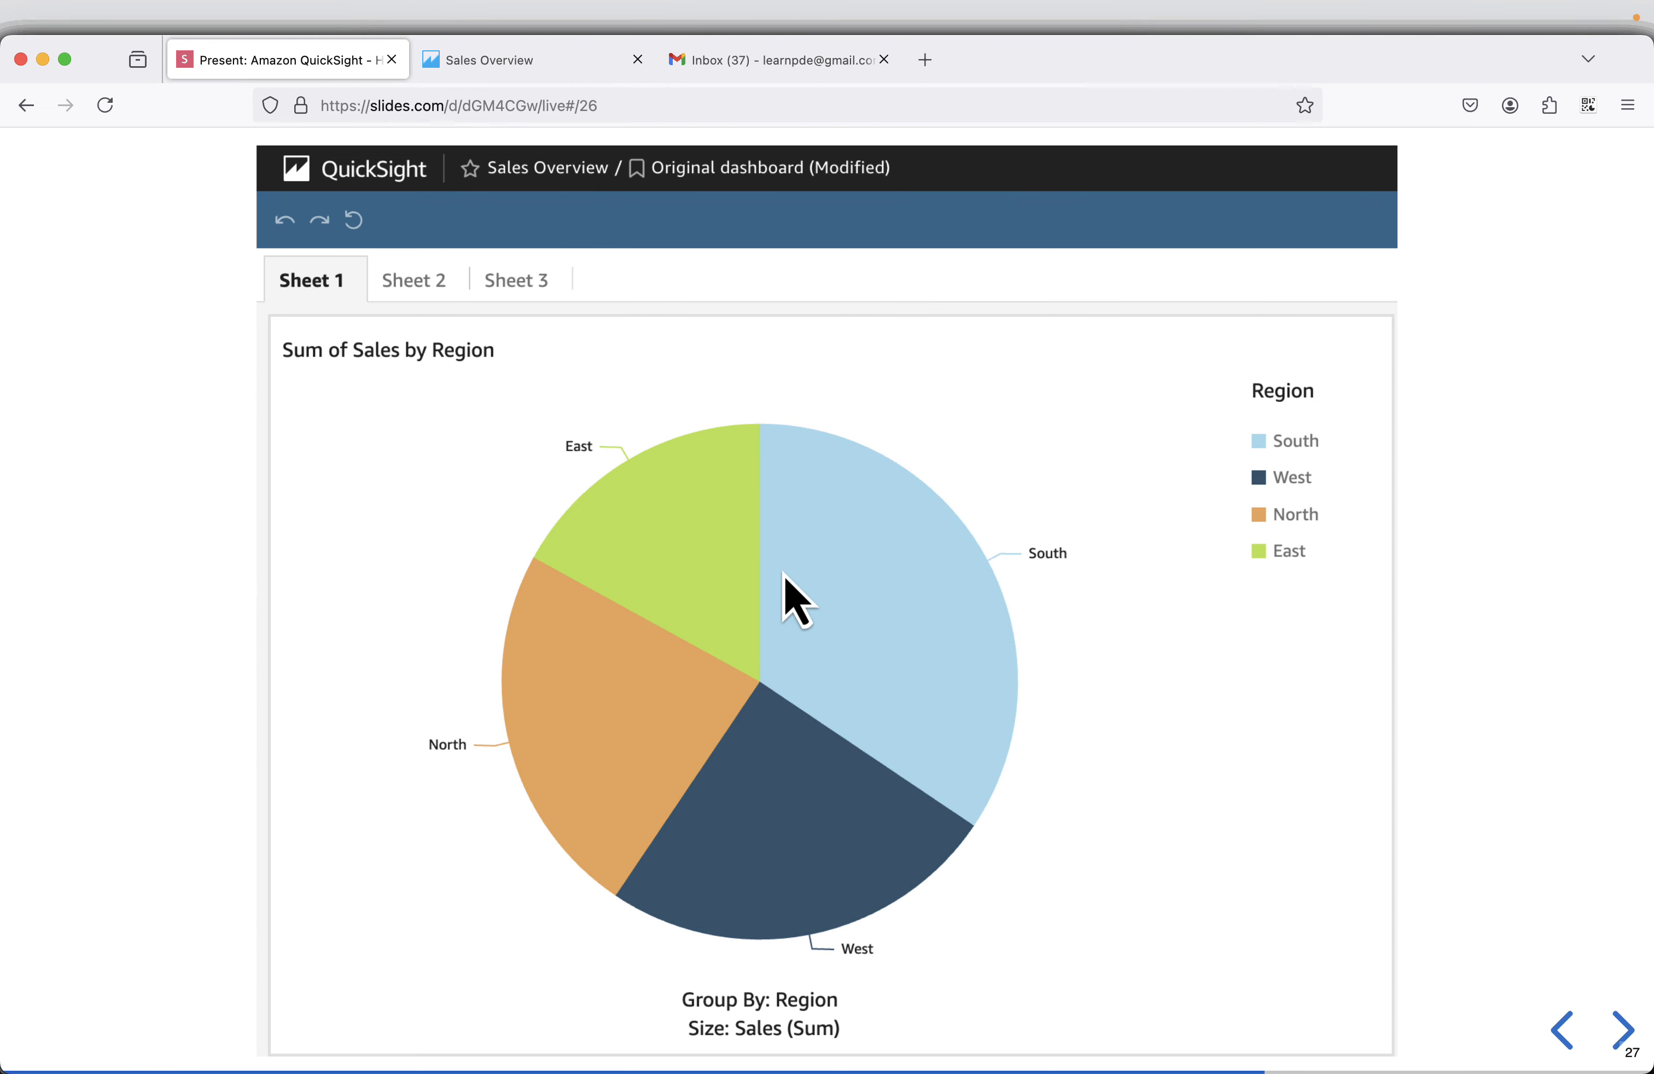
Switch to the published Sales Overview dashboard, dismiss the sharing notice and examine the charts on Sheets 1, 2 and 3.
{"action": "left_click", "coordinate": [516, 70]}
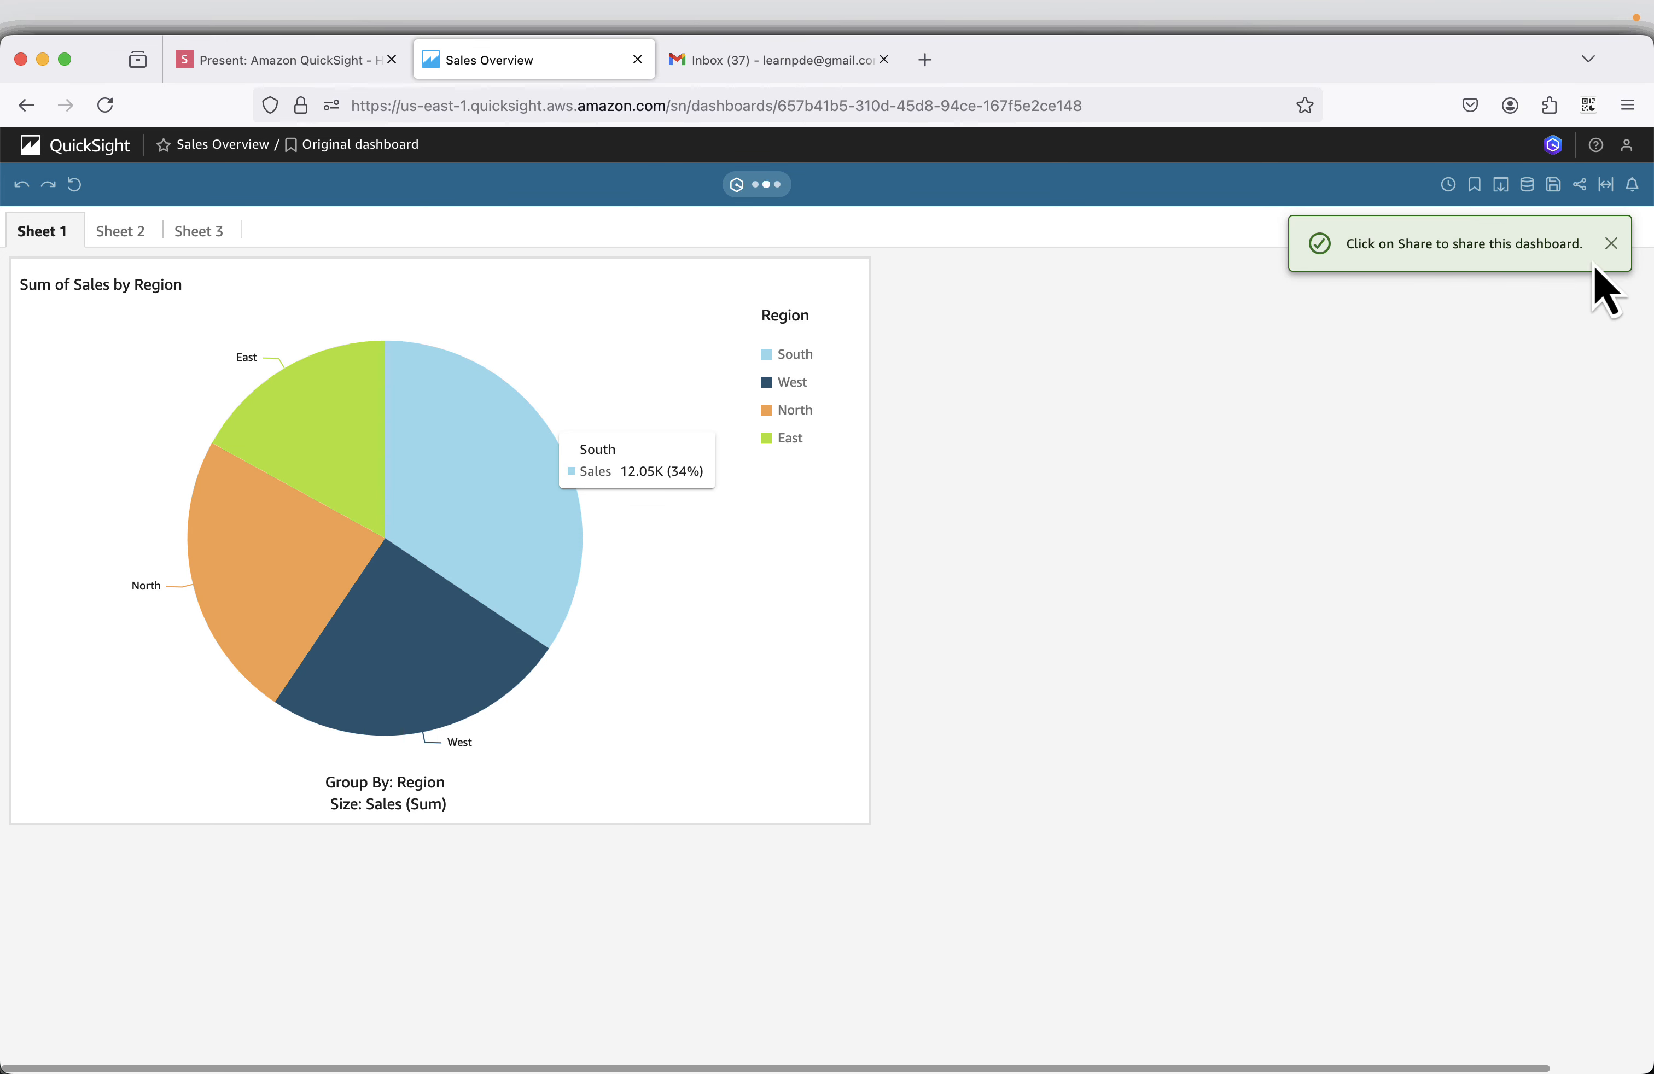
{"action": "left_click", "coordinate": [1610, 243]}
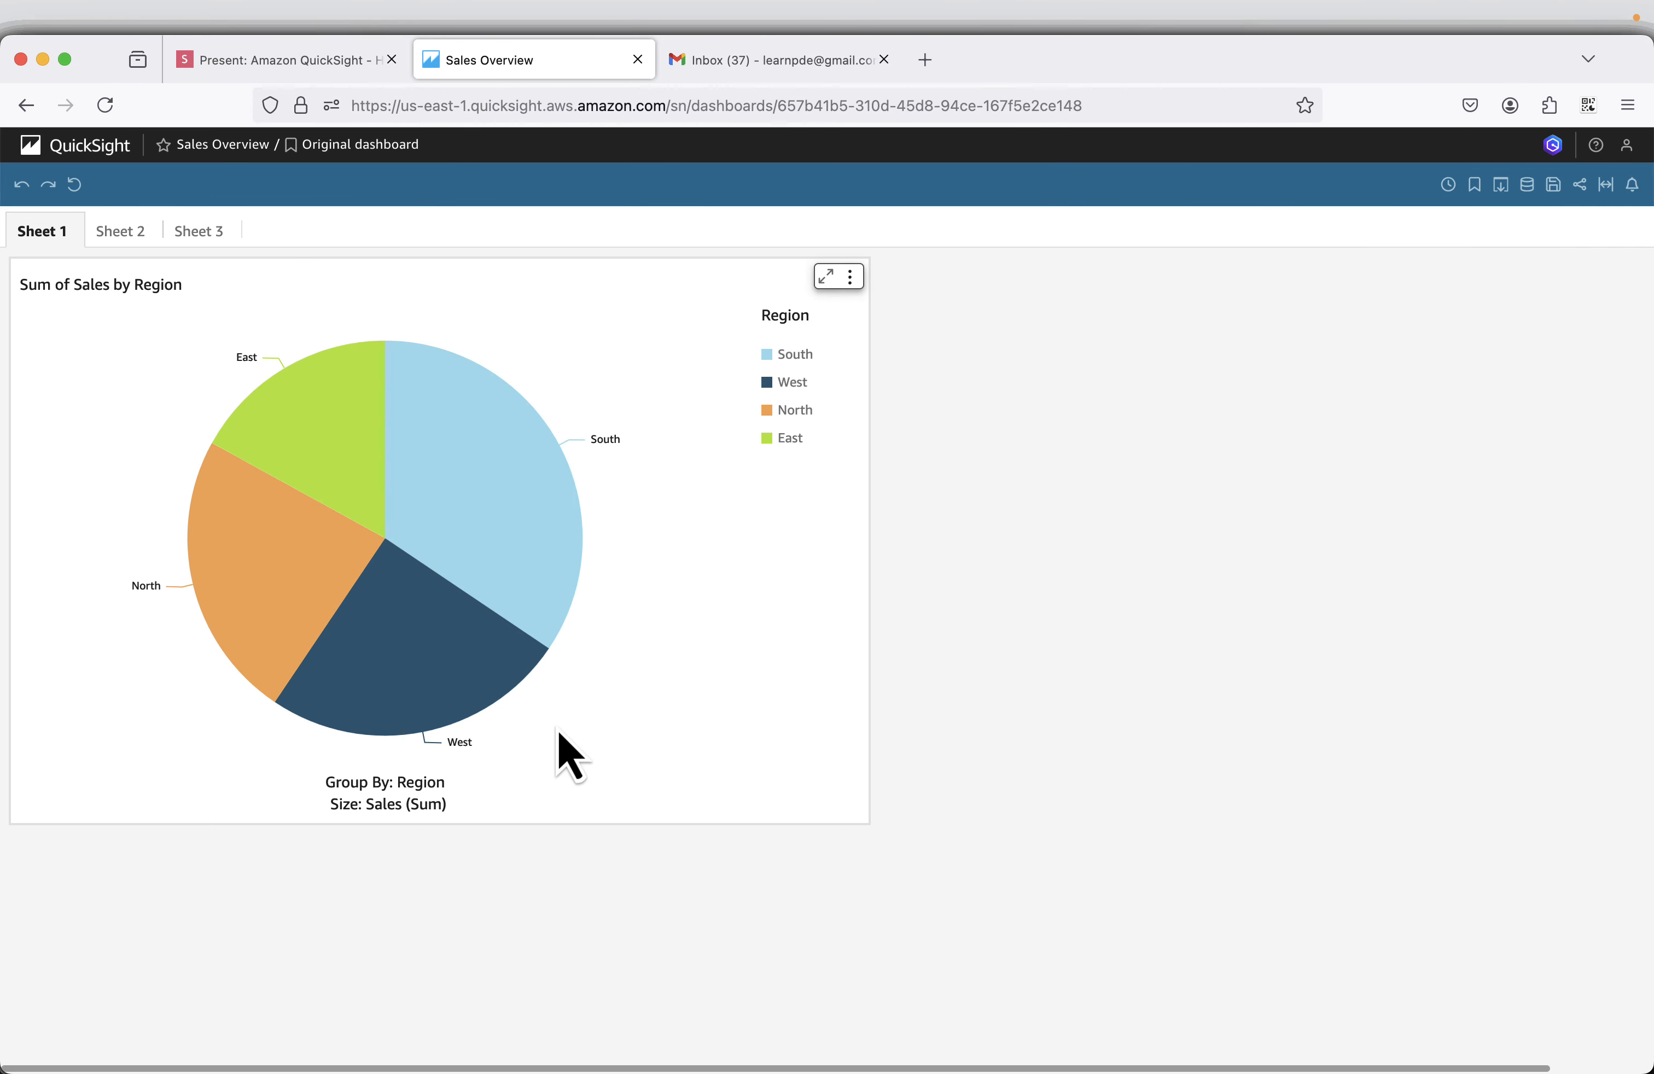
{"action": "left_click", "coordinate": [123, 233]}
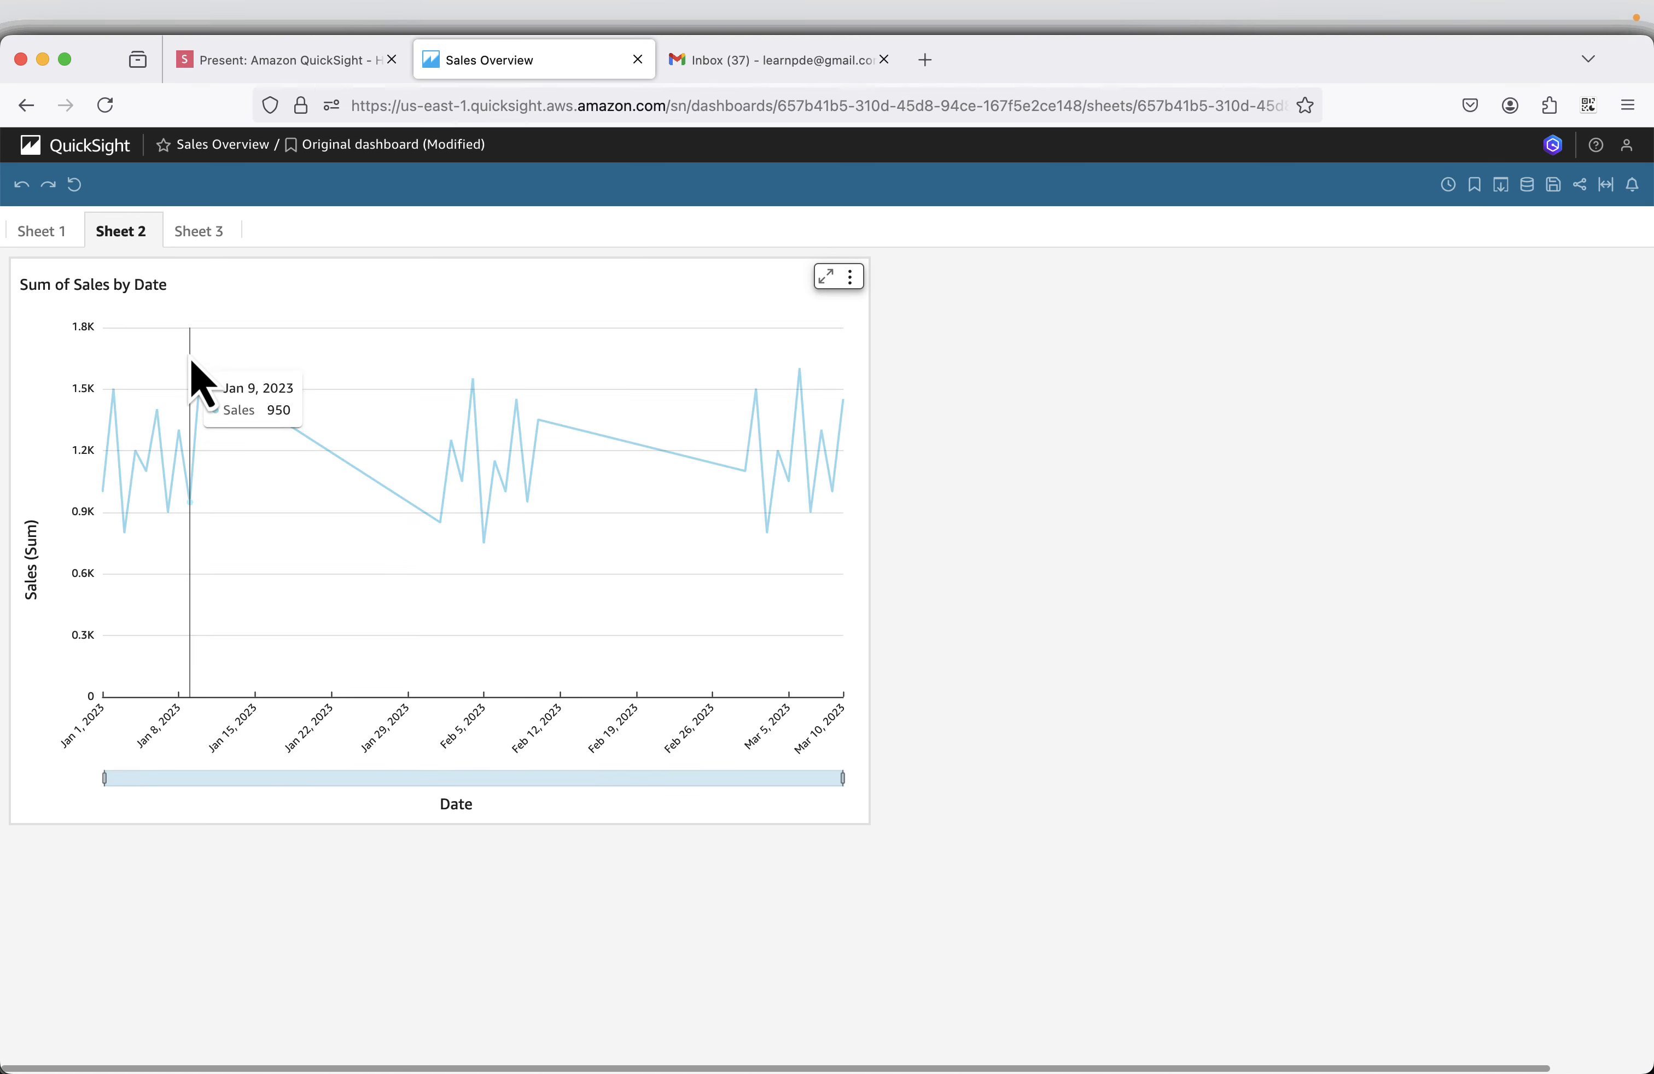
{"action": "left_click", "coordinate": [199, 231]}
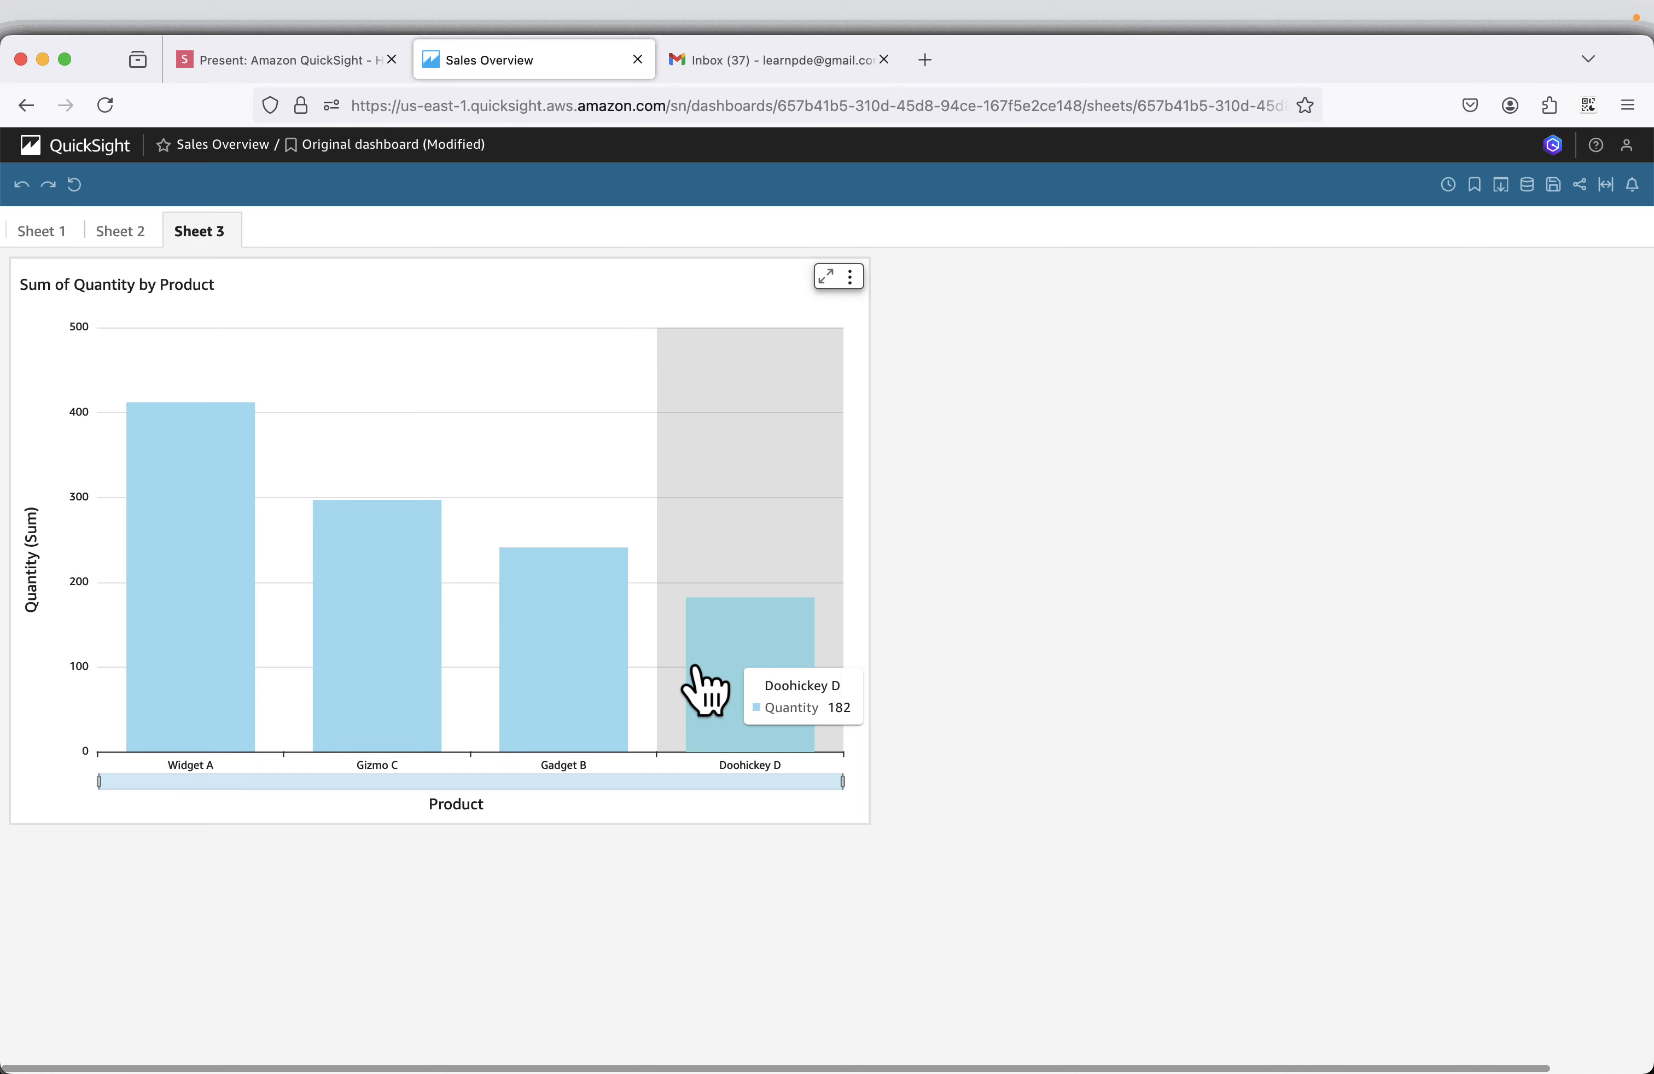
{"action": "left_click", "coordinate": [38, 232]}
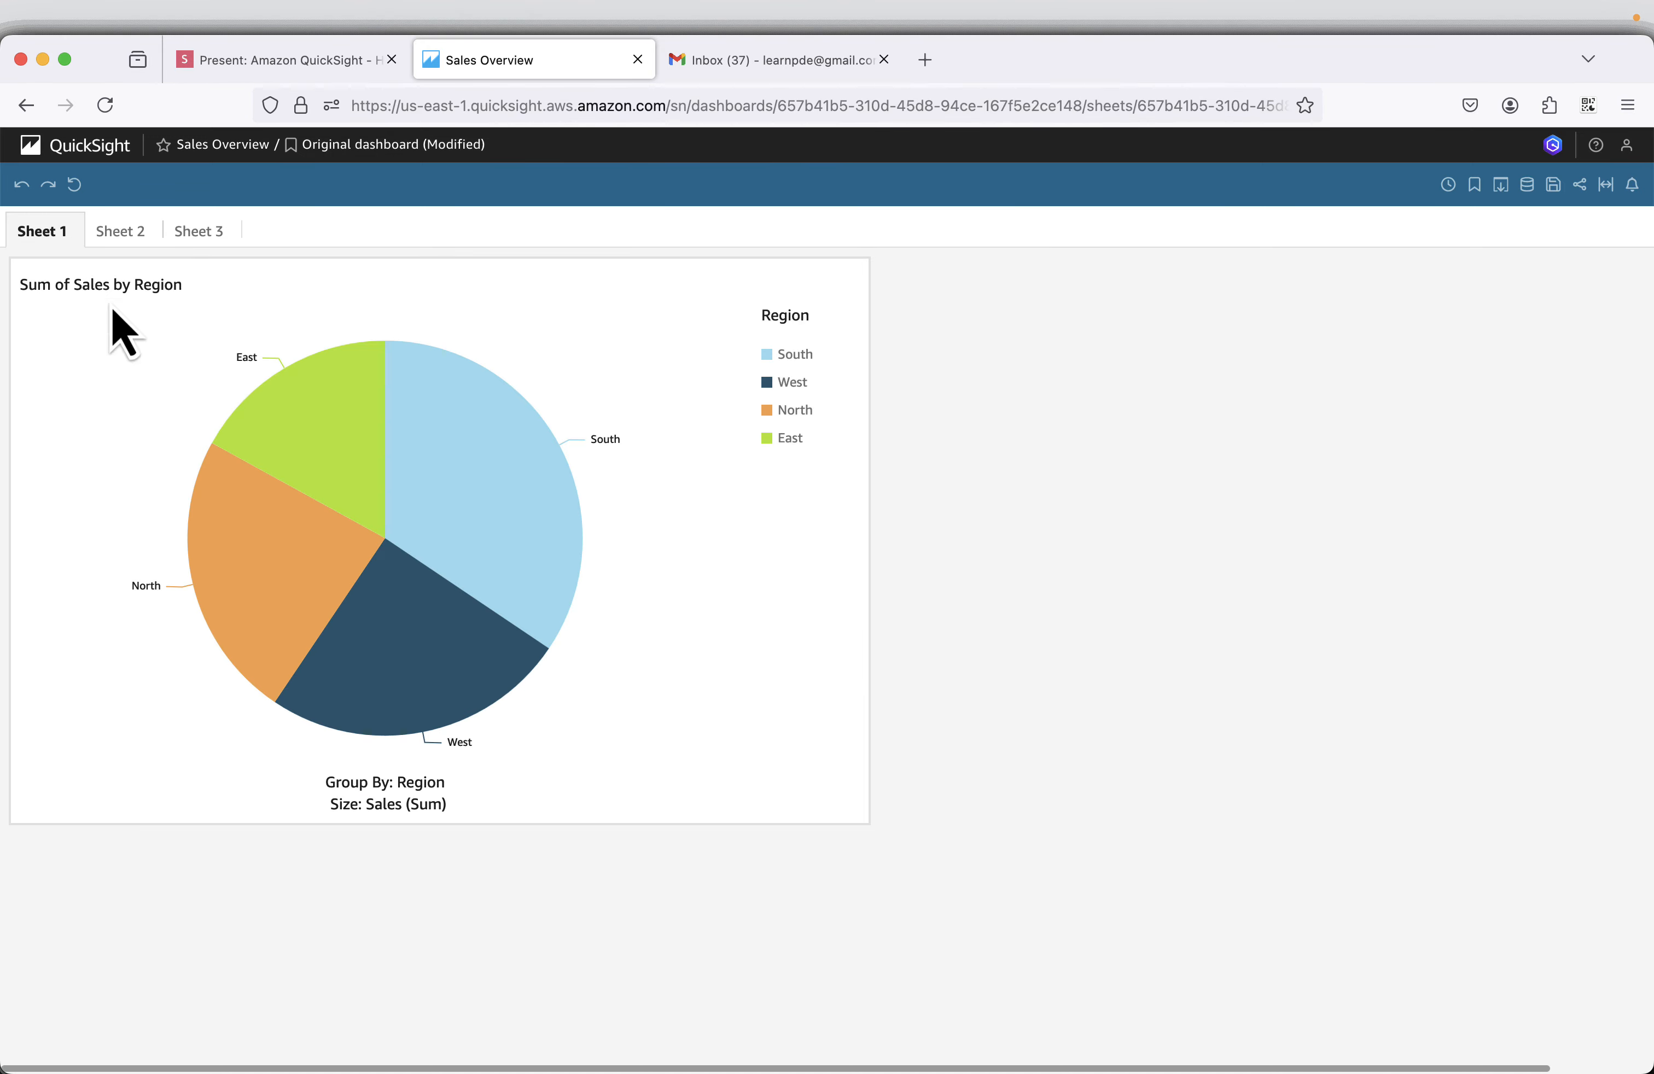
Advance the presentation to the What's New slide and go from the Sales Overview dashboard to the QuickSight start page.
{"action": "left_click", "coordinate": [240, 60]}
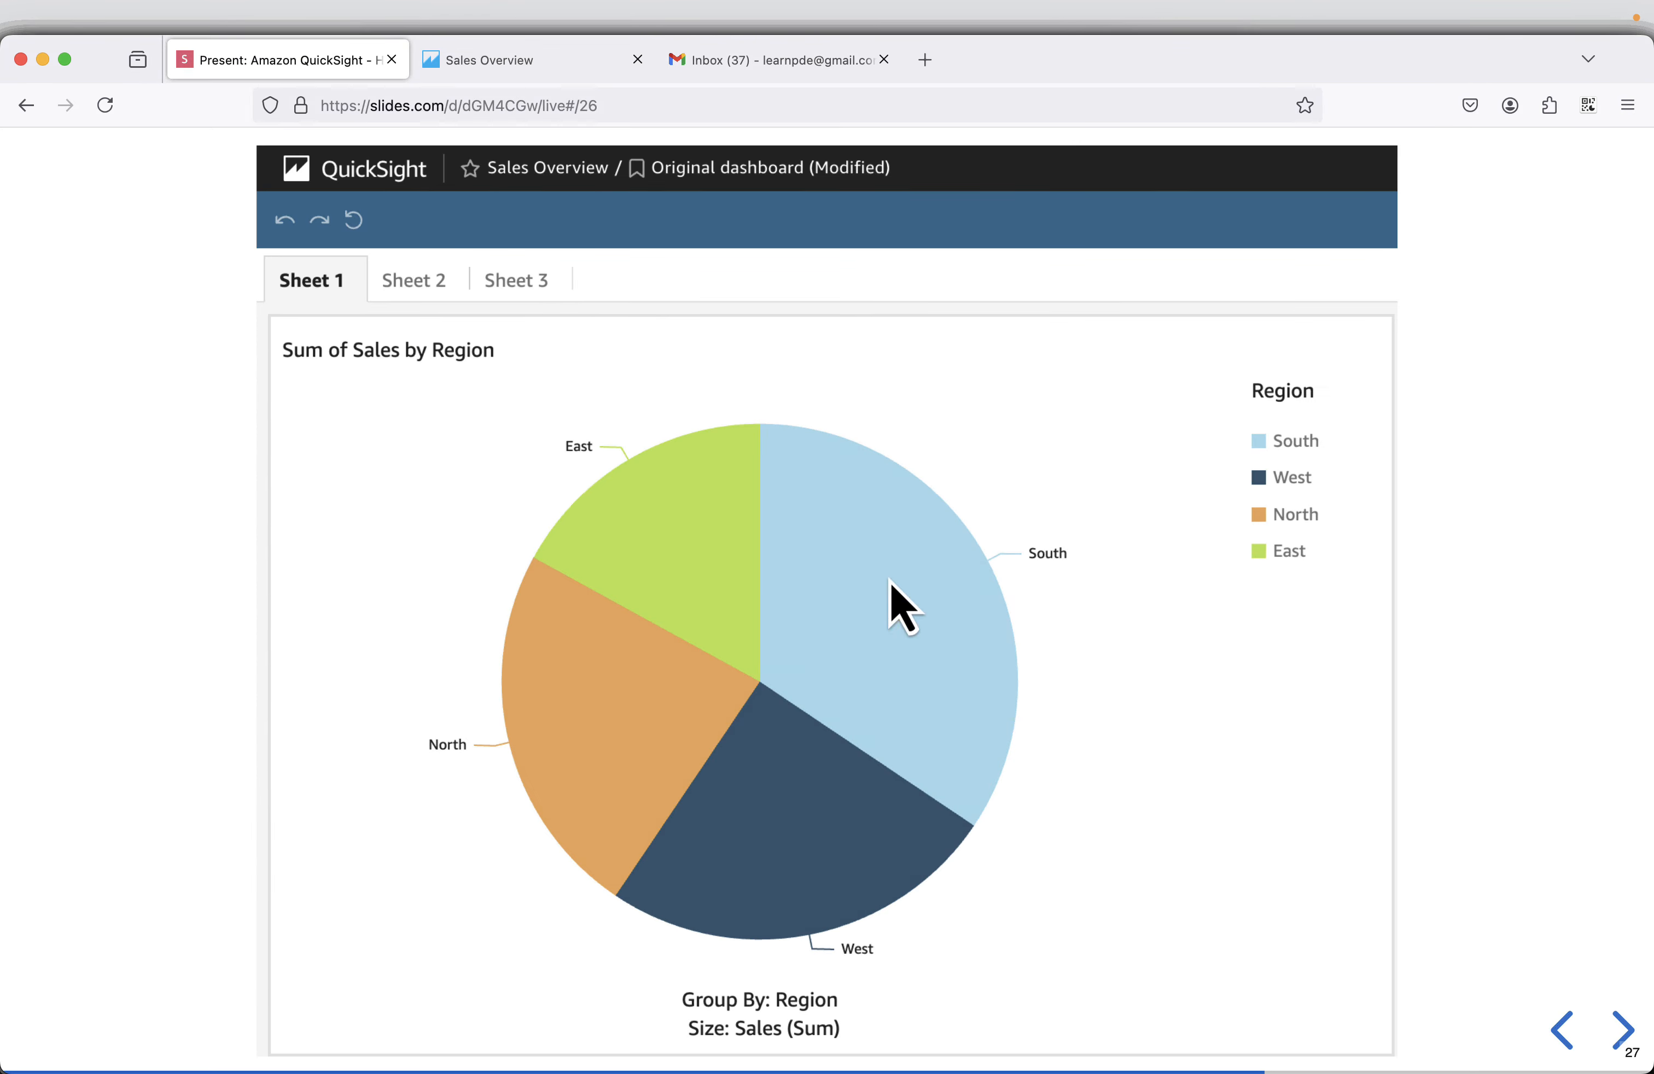
{"action": "left_click", "coordinate": [1621, 1033]}
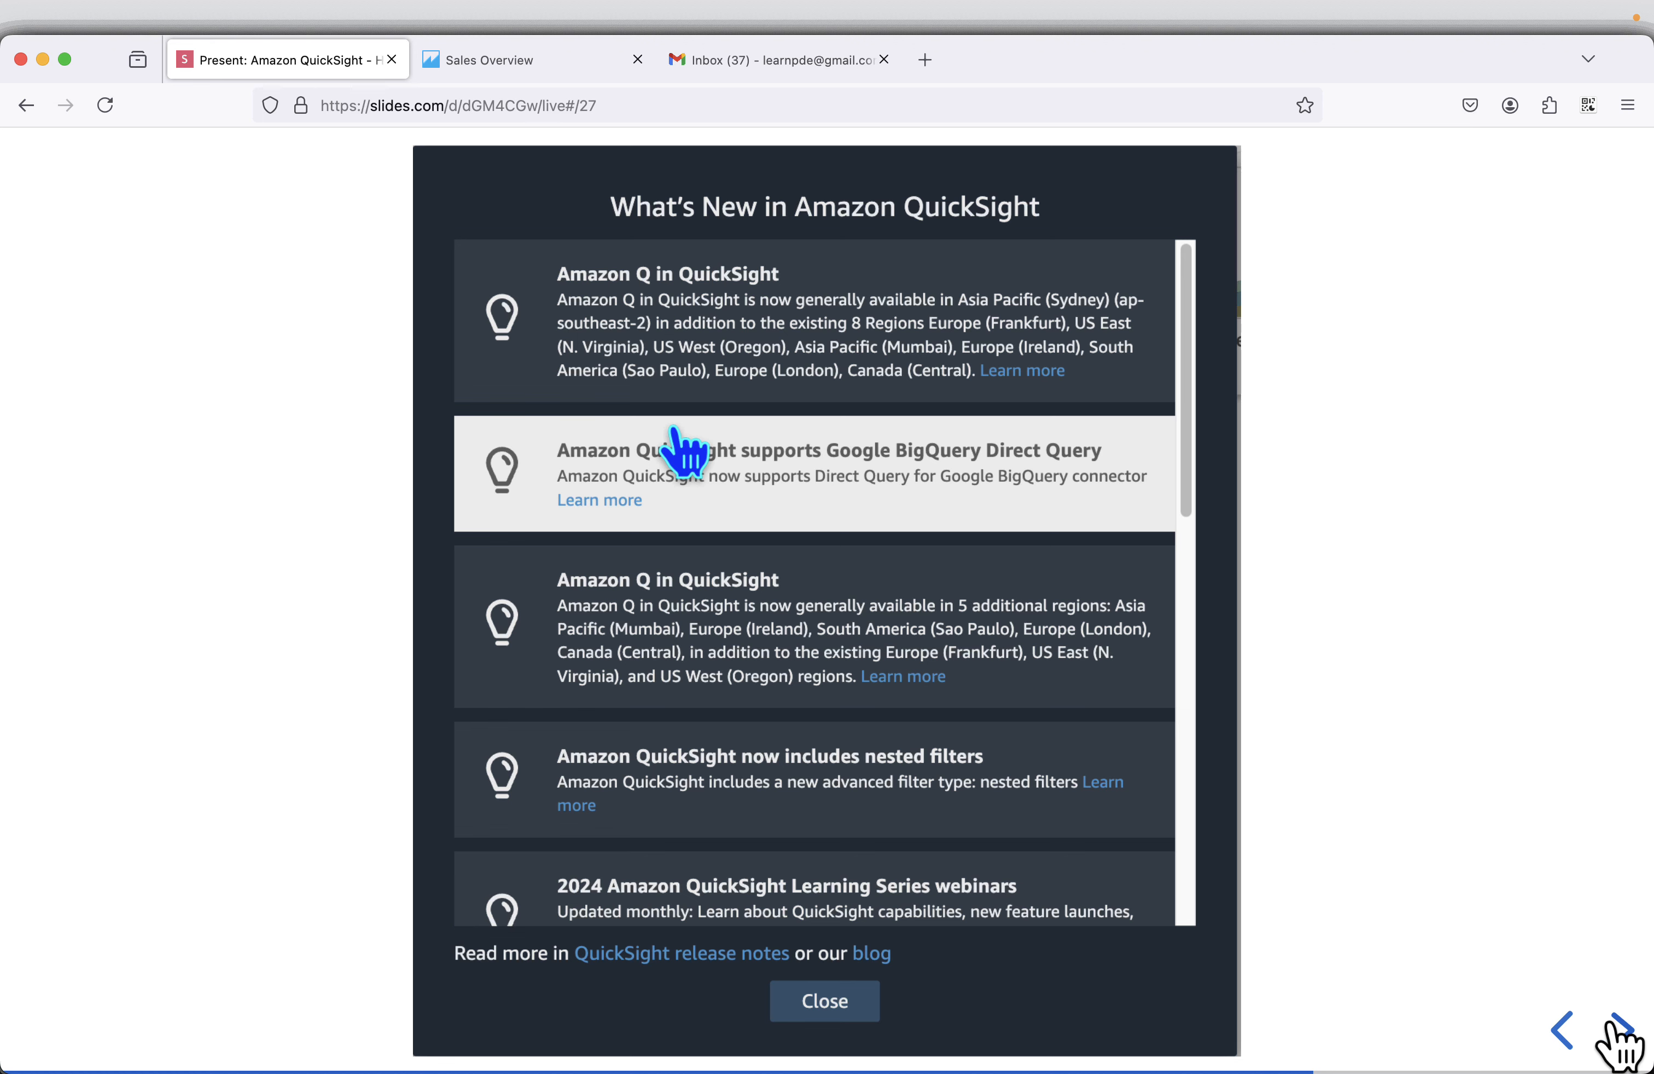
{"action": "left_click", "coordinate": [528, 67]}
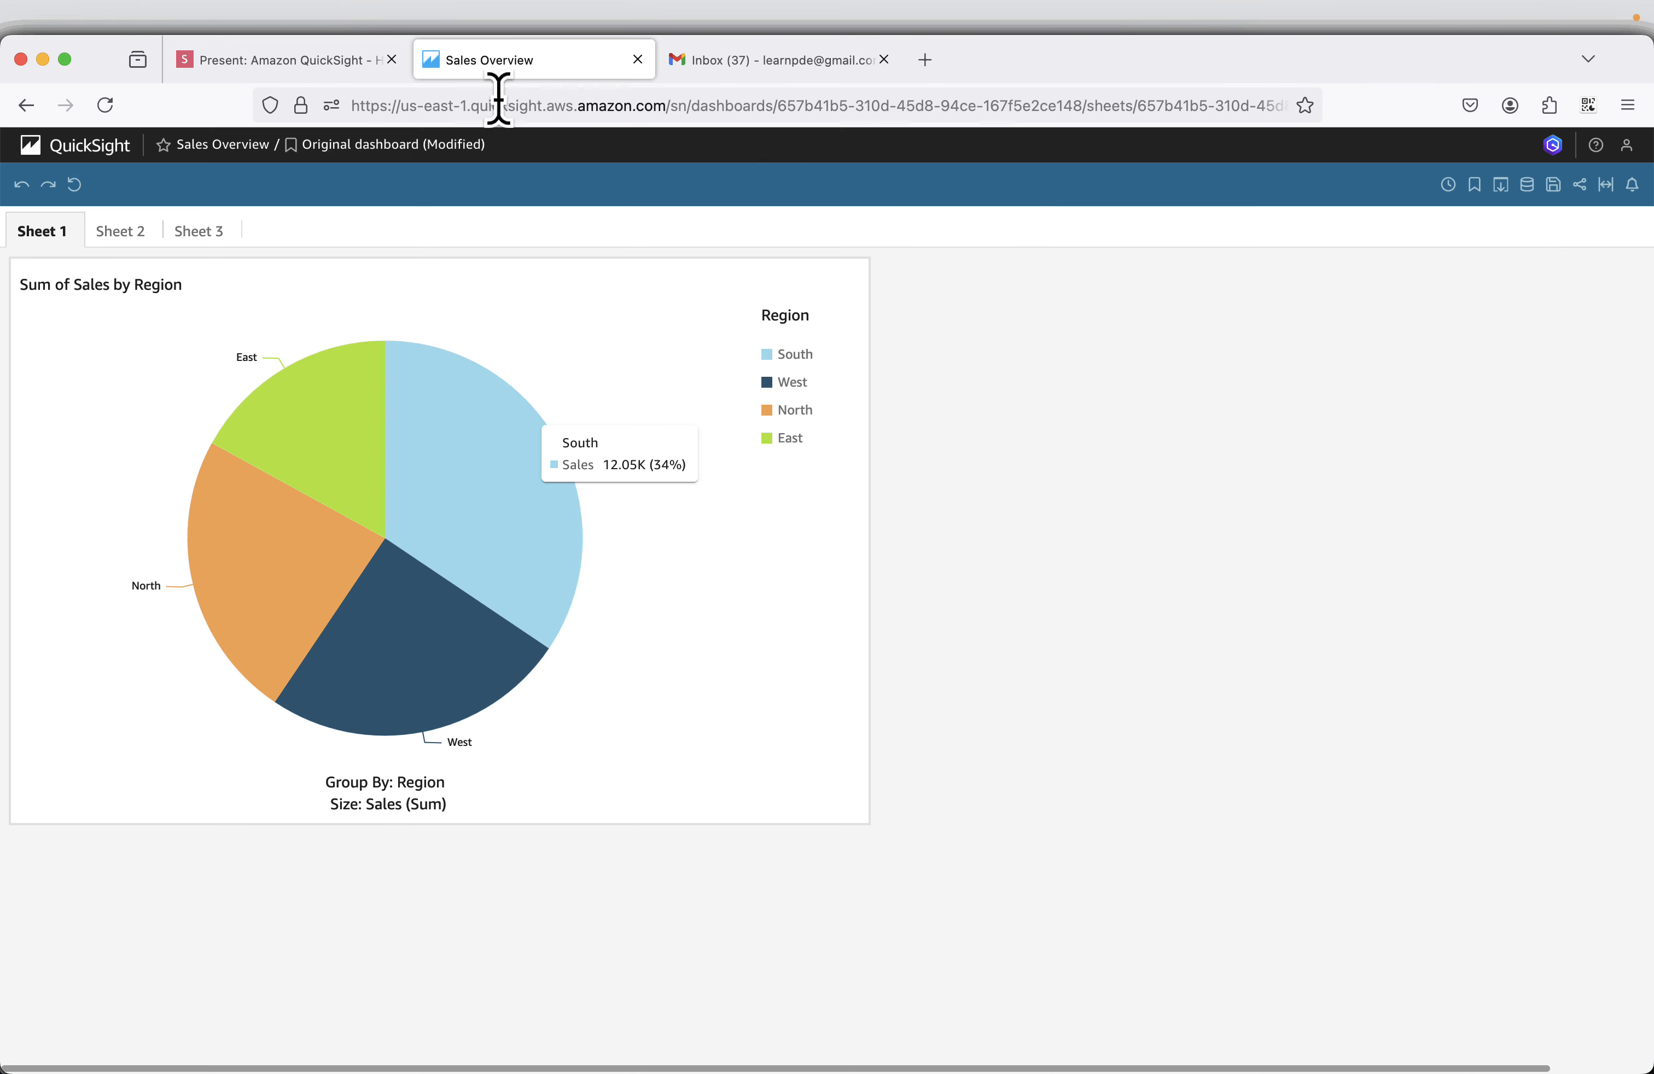
{"action": "left_click", "coordinate": [62, 157]}
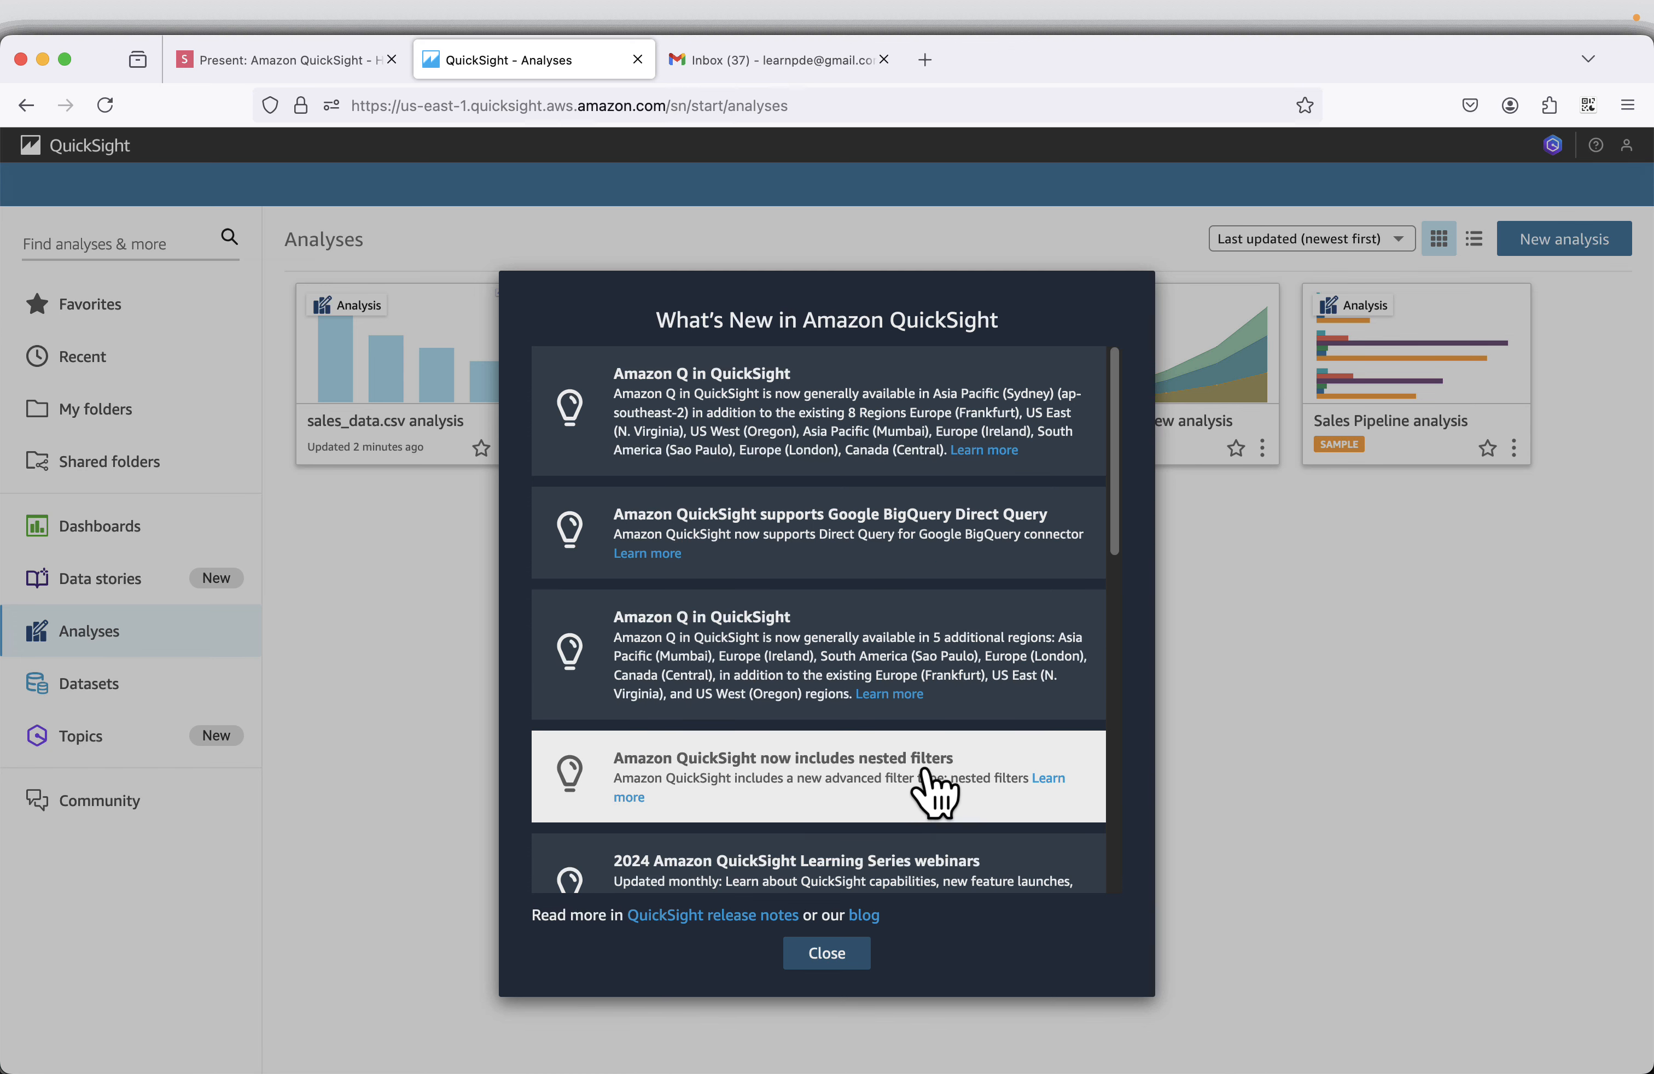
Read through the What's New in Amazon QuickSight announcements and close them.
{"action": "scroll", "coordinate": [926, 773], "scroll_direction": "down", "scroll_amount": 5}
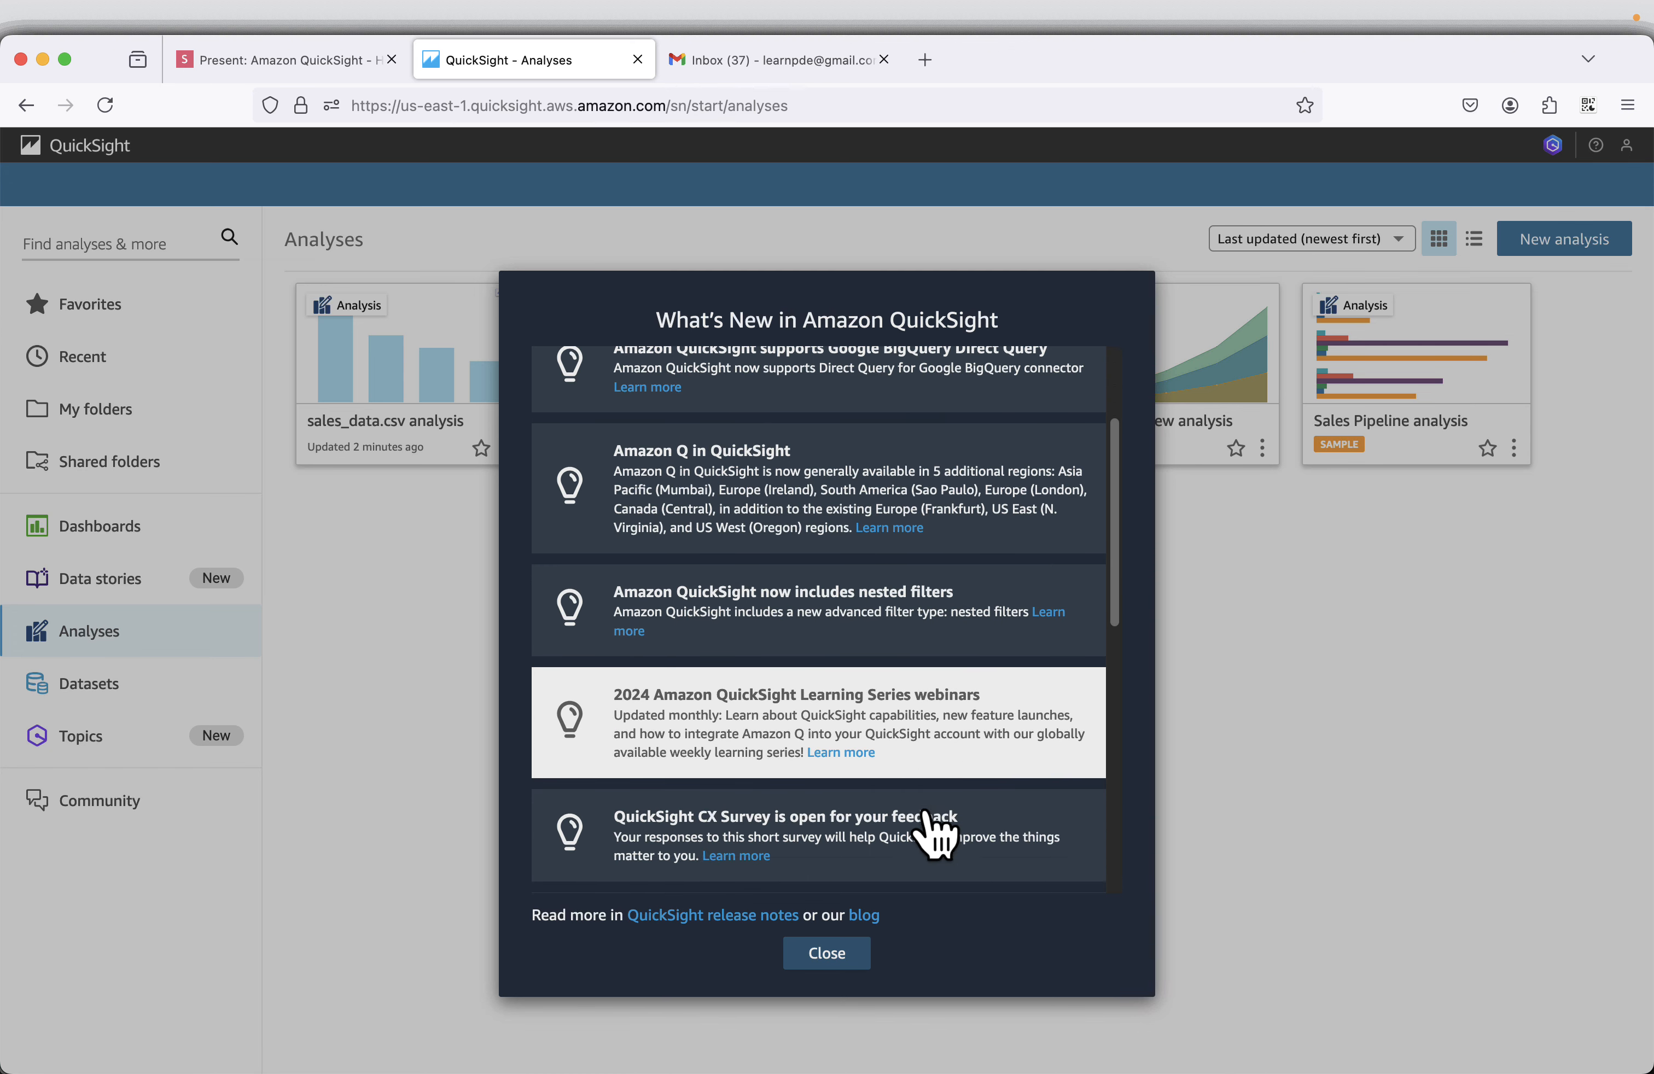
{"action": "scroll", "coordinate": [934, 837], "scroll_direction": "down", "scroll_amount": 12}
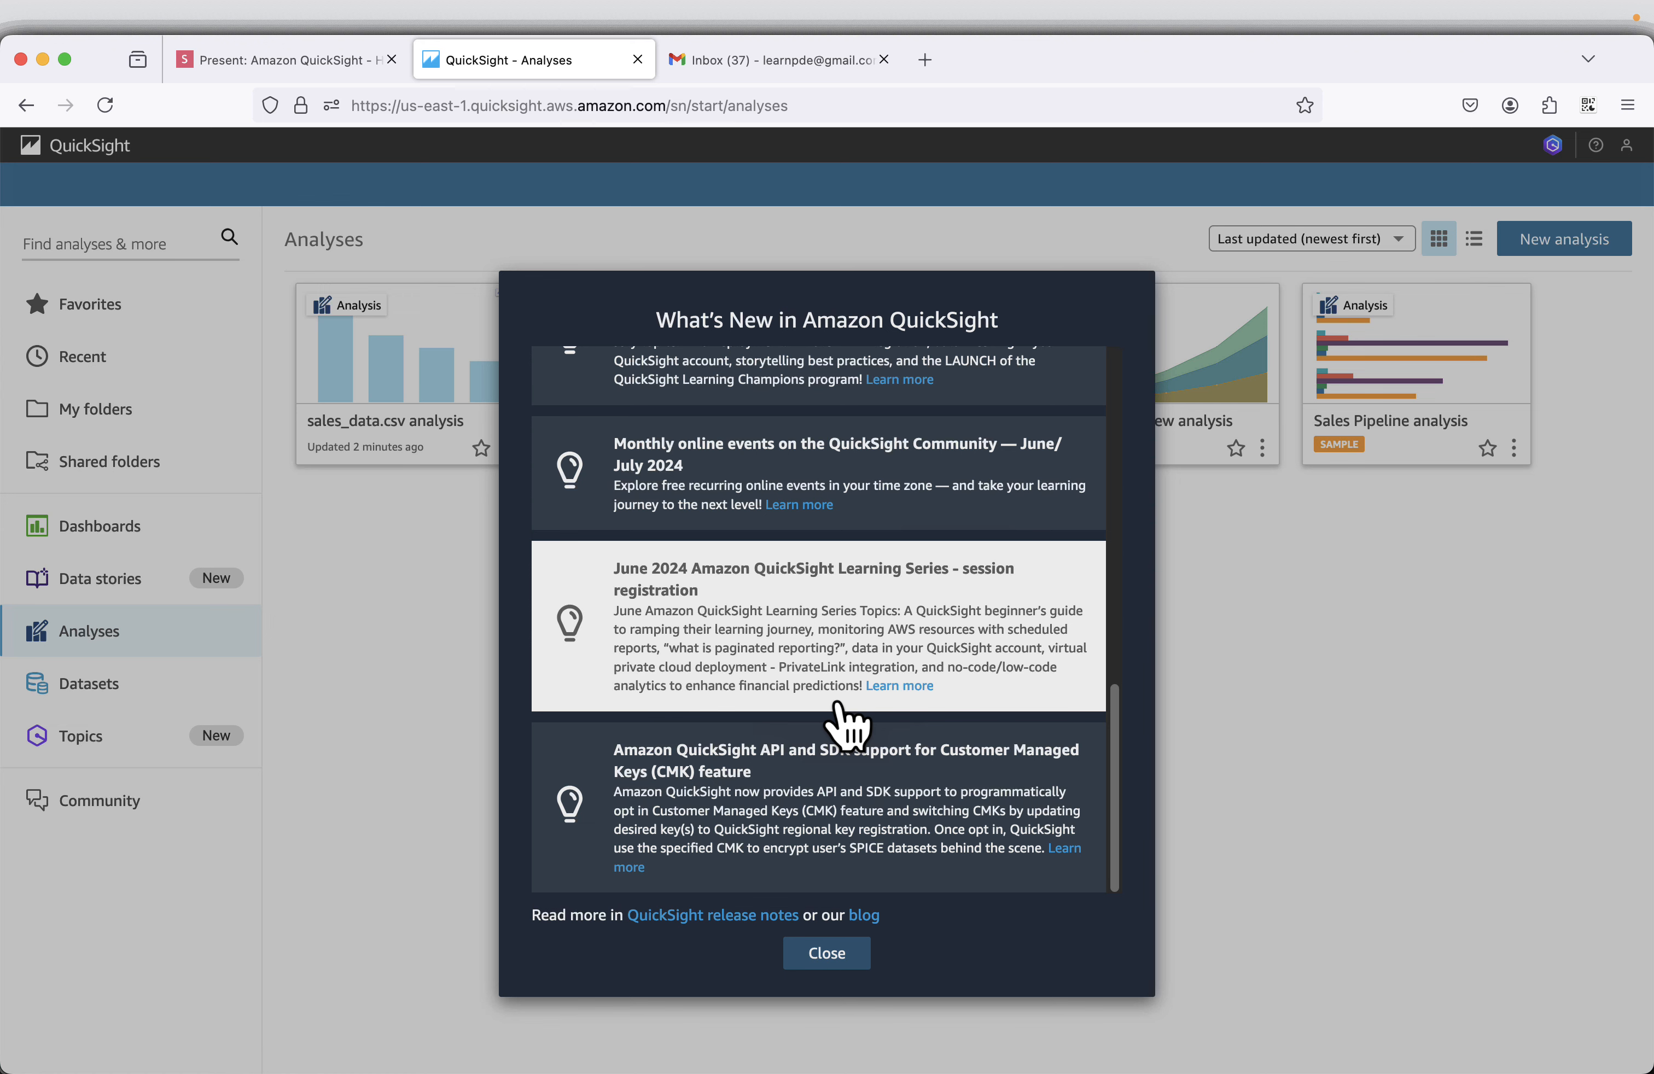
{"action": "left_click", "coordinate": [840, 962]}
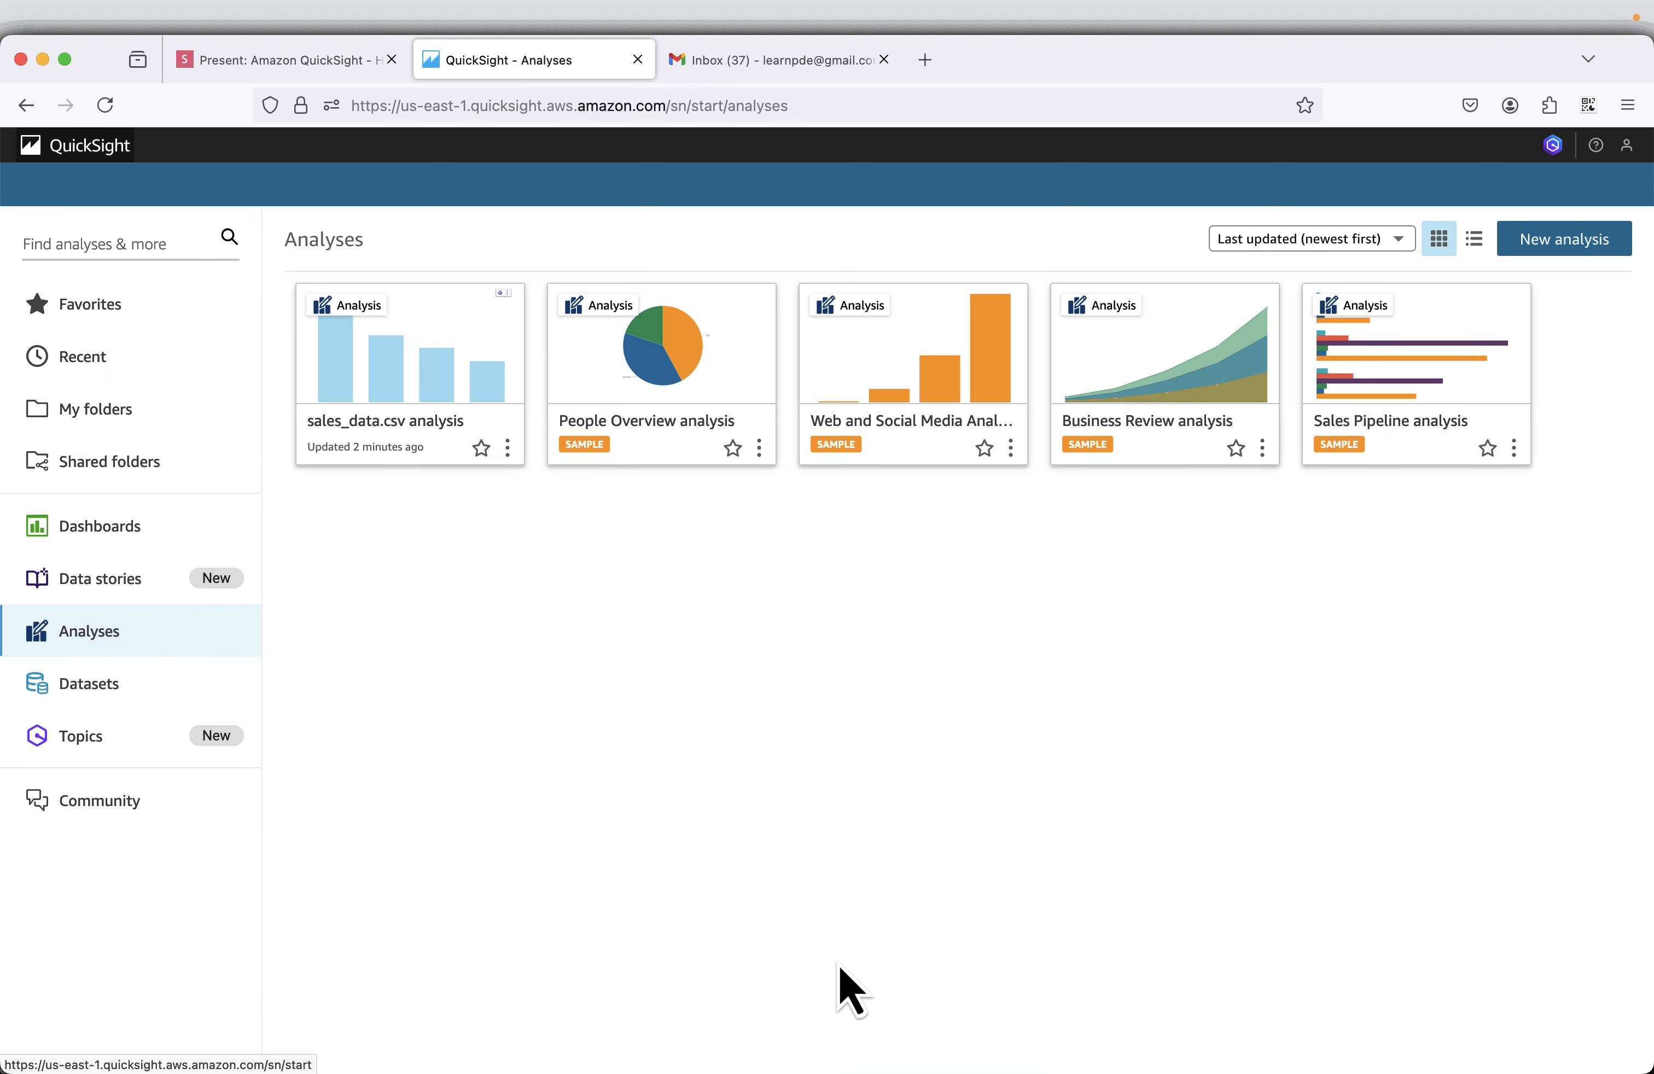
Advance the presentation to the Delete Dataset slide and move the QuickSight browser tab into its own maximized window.
{"action": "left_click", "coordinate": [277, 61]}
{"action": "left_click", "coordinate": [1625, 1031]}
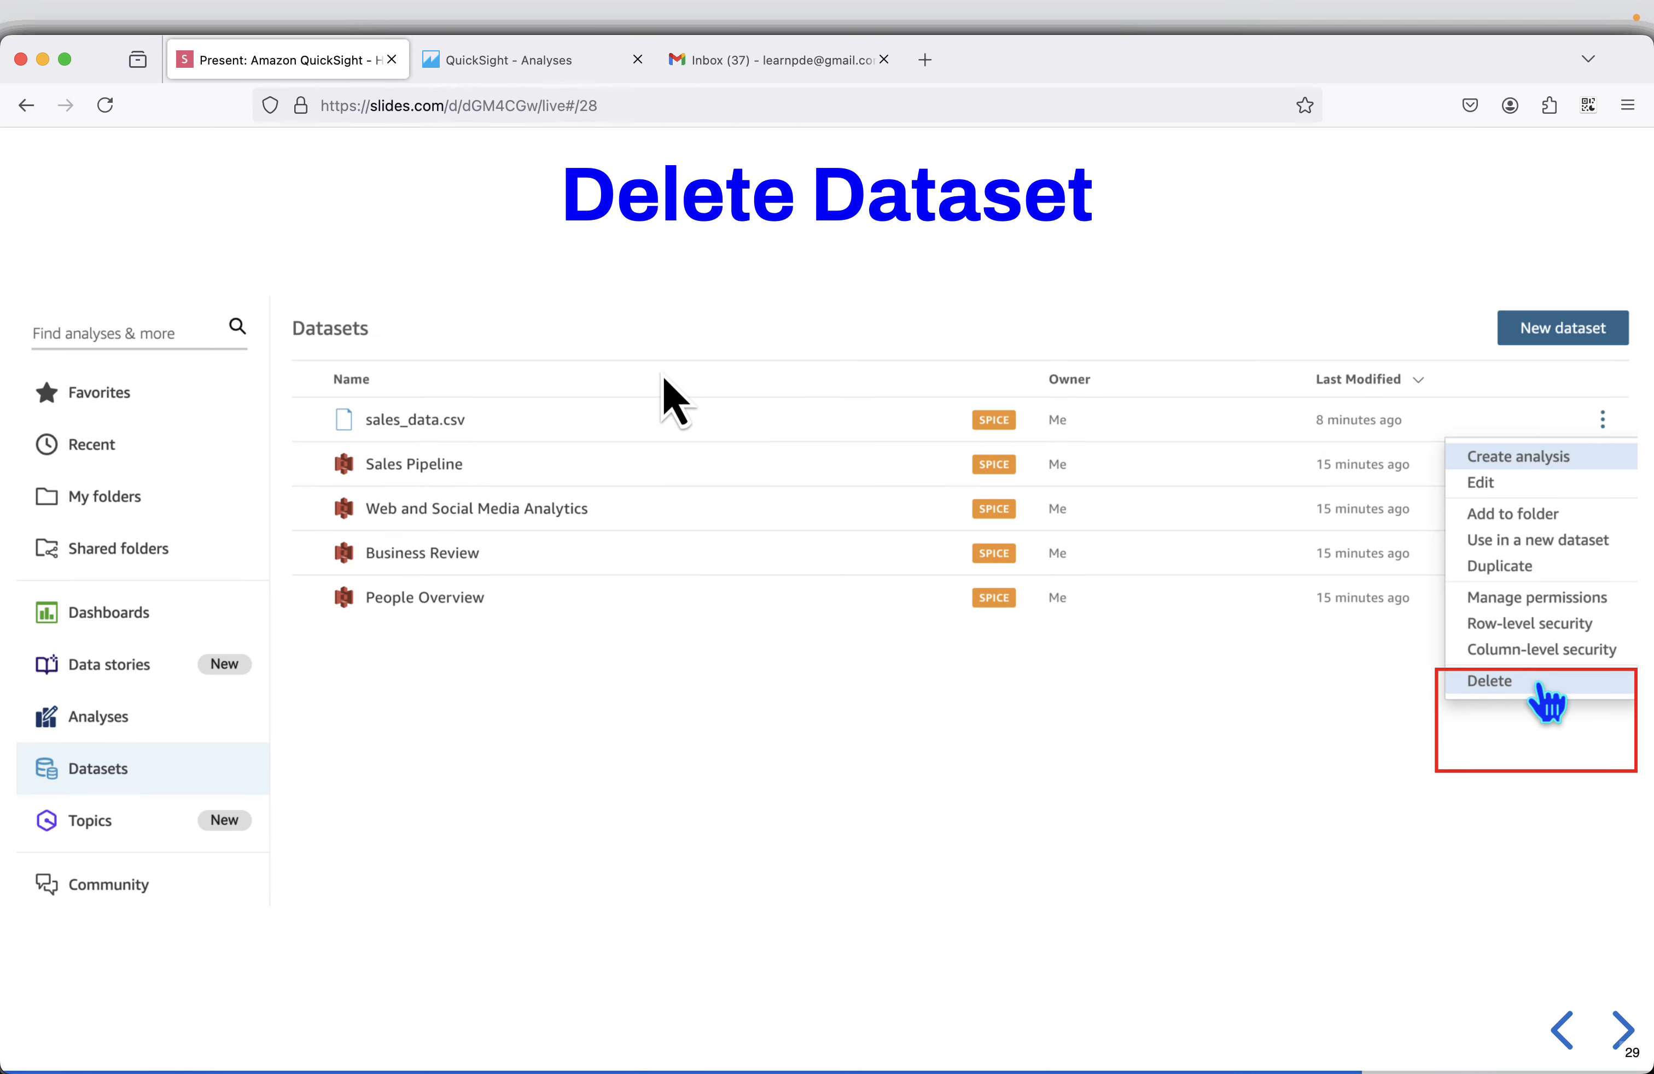
{"action": "left_click", "coordinate": [501, 60]}
{"action": "left_click_drag", "start_coordinate": [500, 60], "coordinate": [739, 220]}
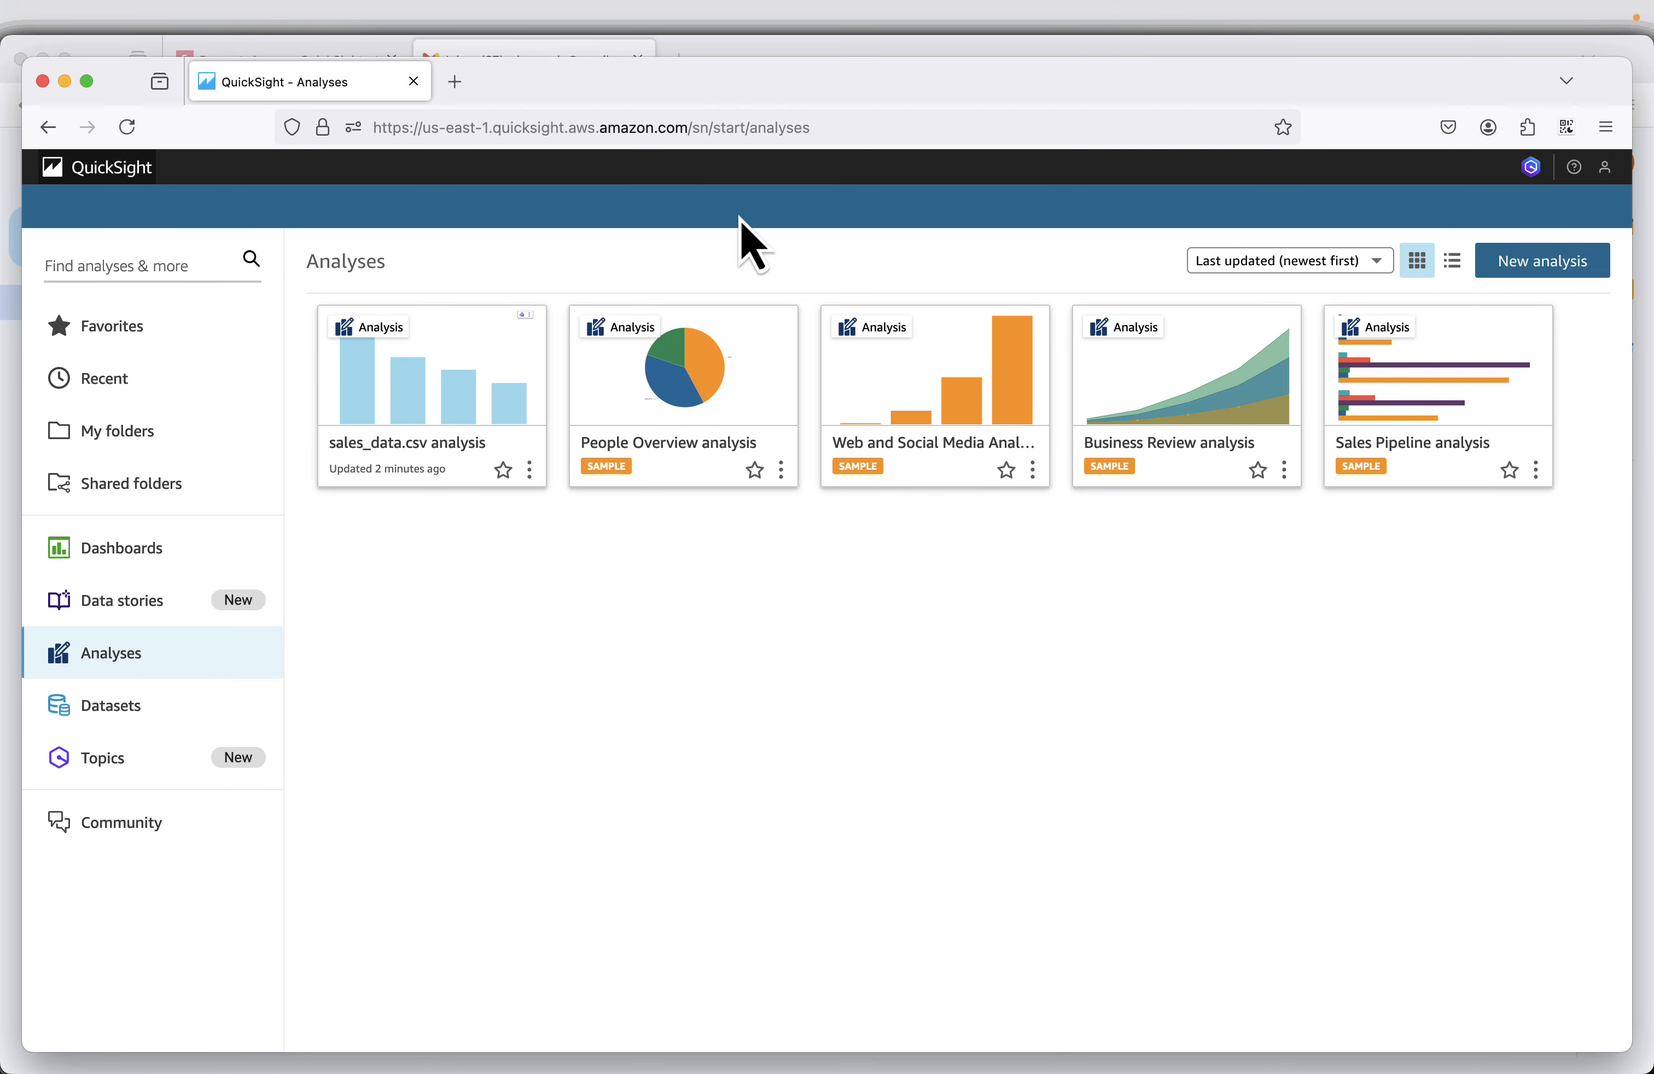
{"action": "double_click", "coordinate": [746, 78]}
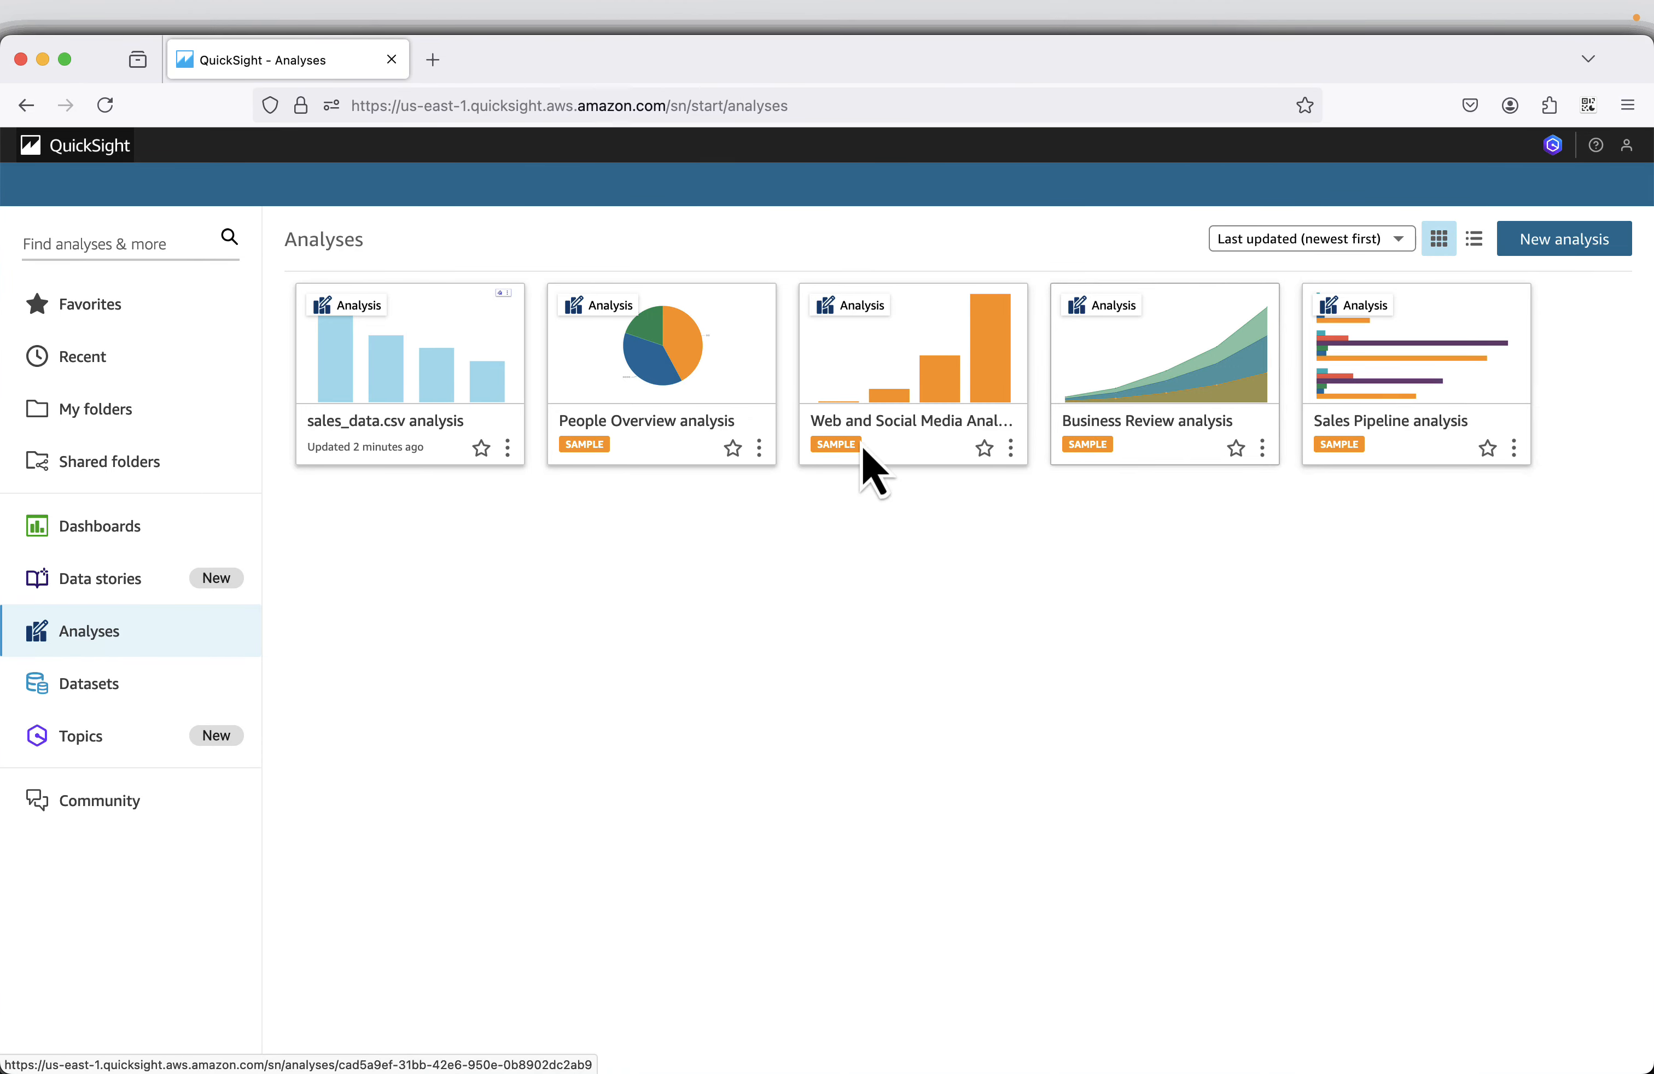
{"action": "left_click_drag", "start_coordinate": [281, 73], "coordinate": [332, 73]}
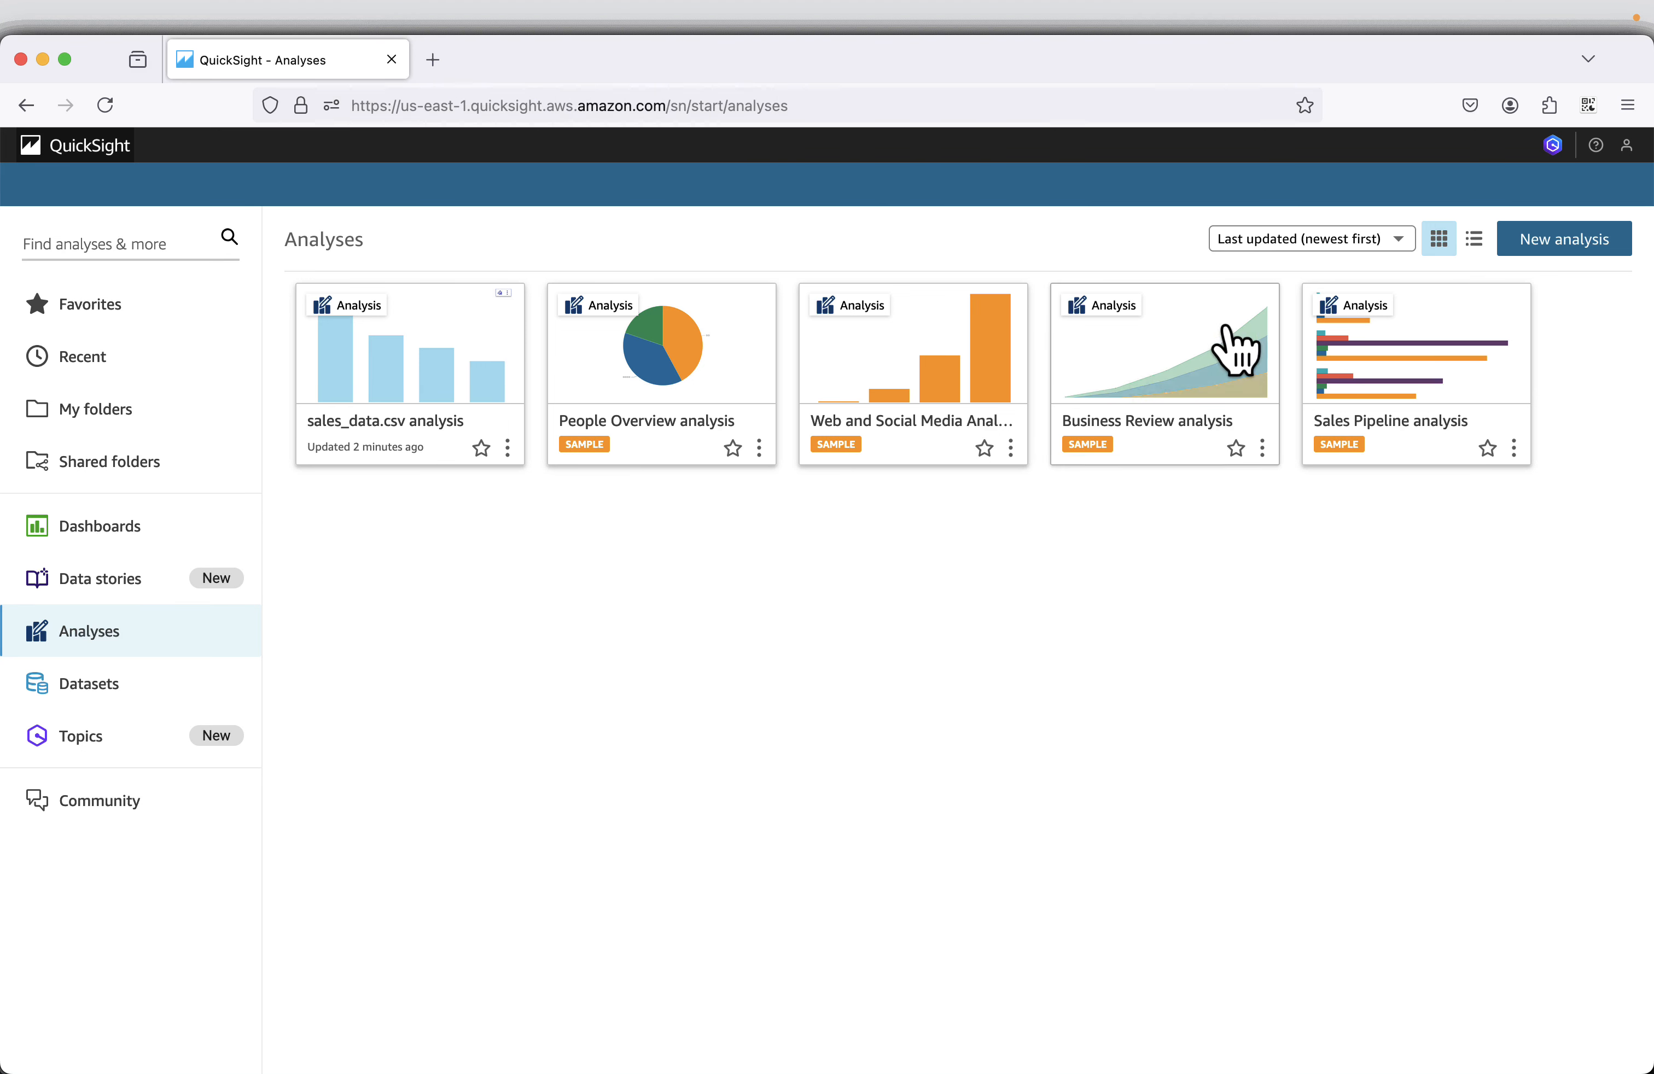
Delete the sales_data.csv dataset from the QuickSight datasets and confirm its deletion.
{"action": "left_click", "coordinate": [98, 697]}
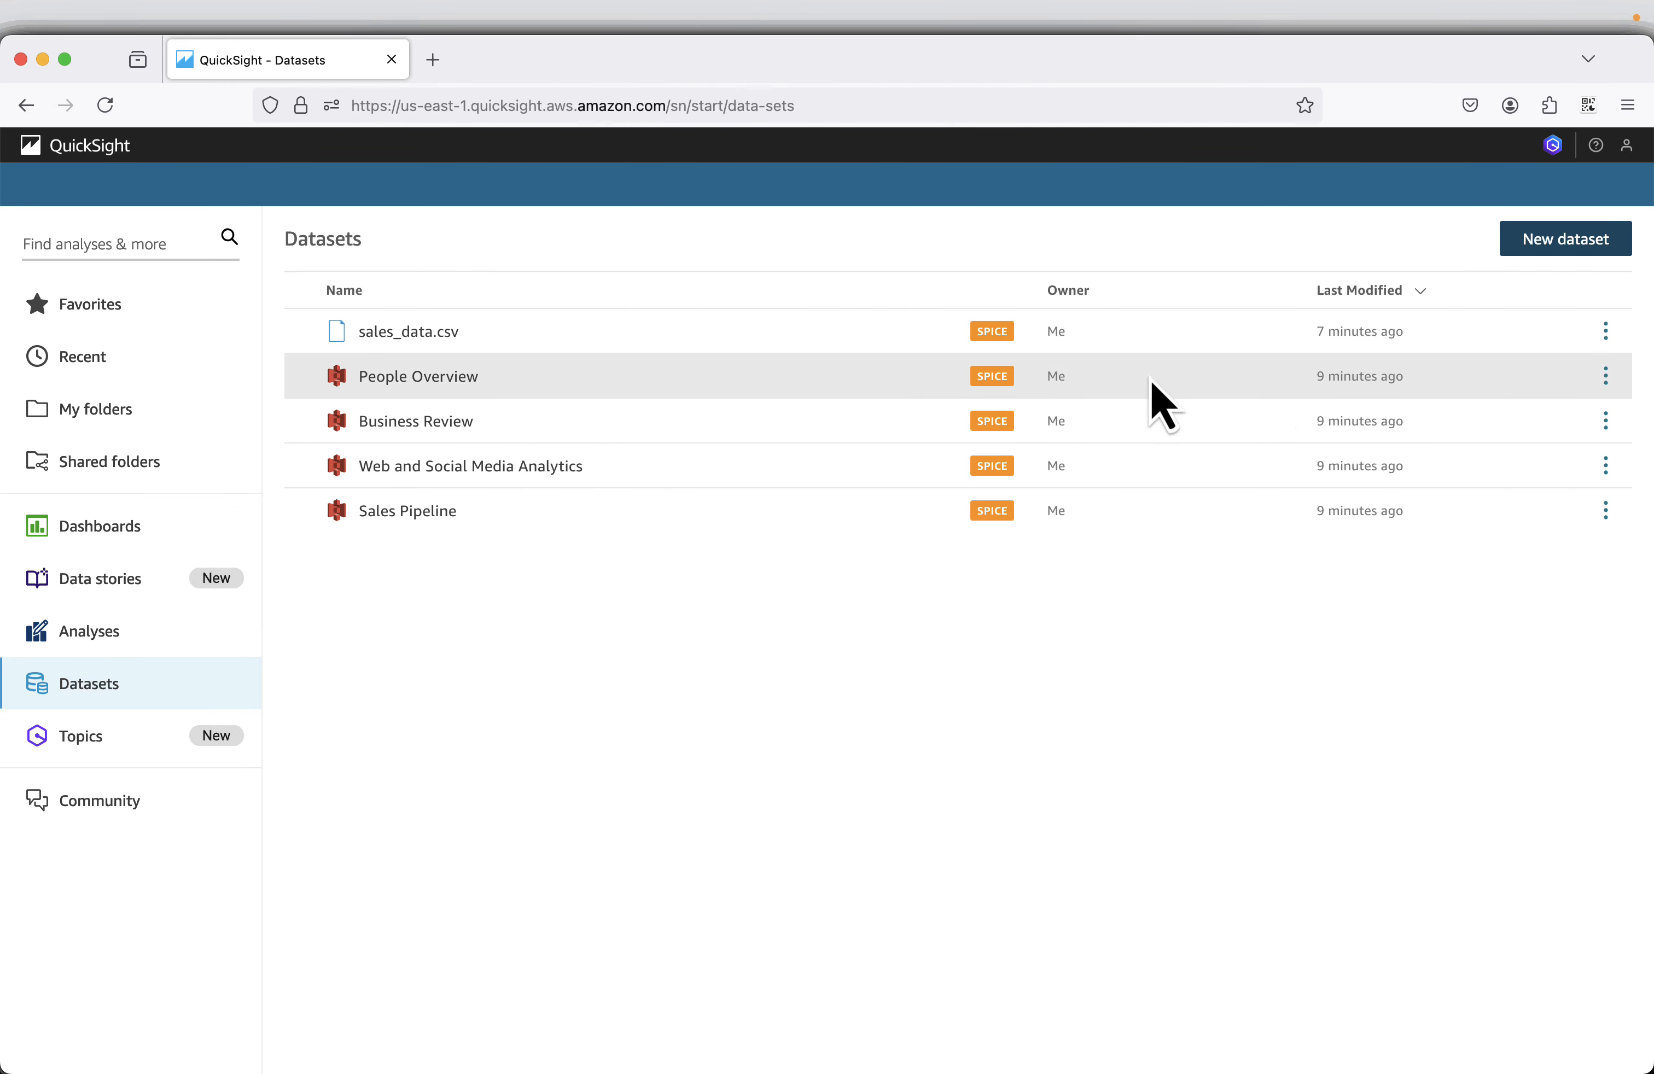
{"action": "left_click", "coordinate": [1605, 332]}
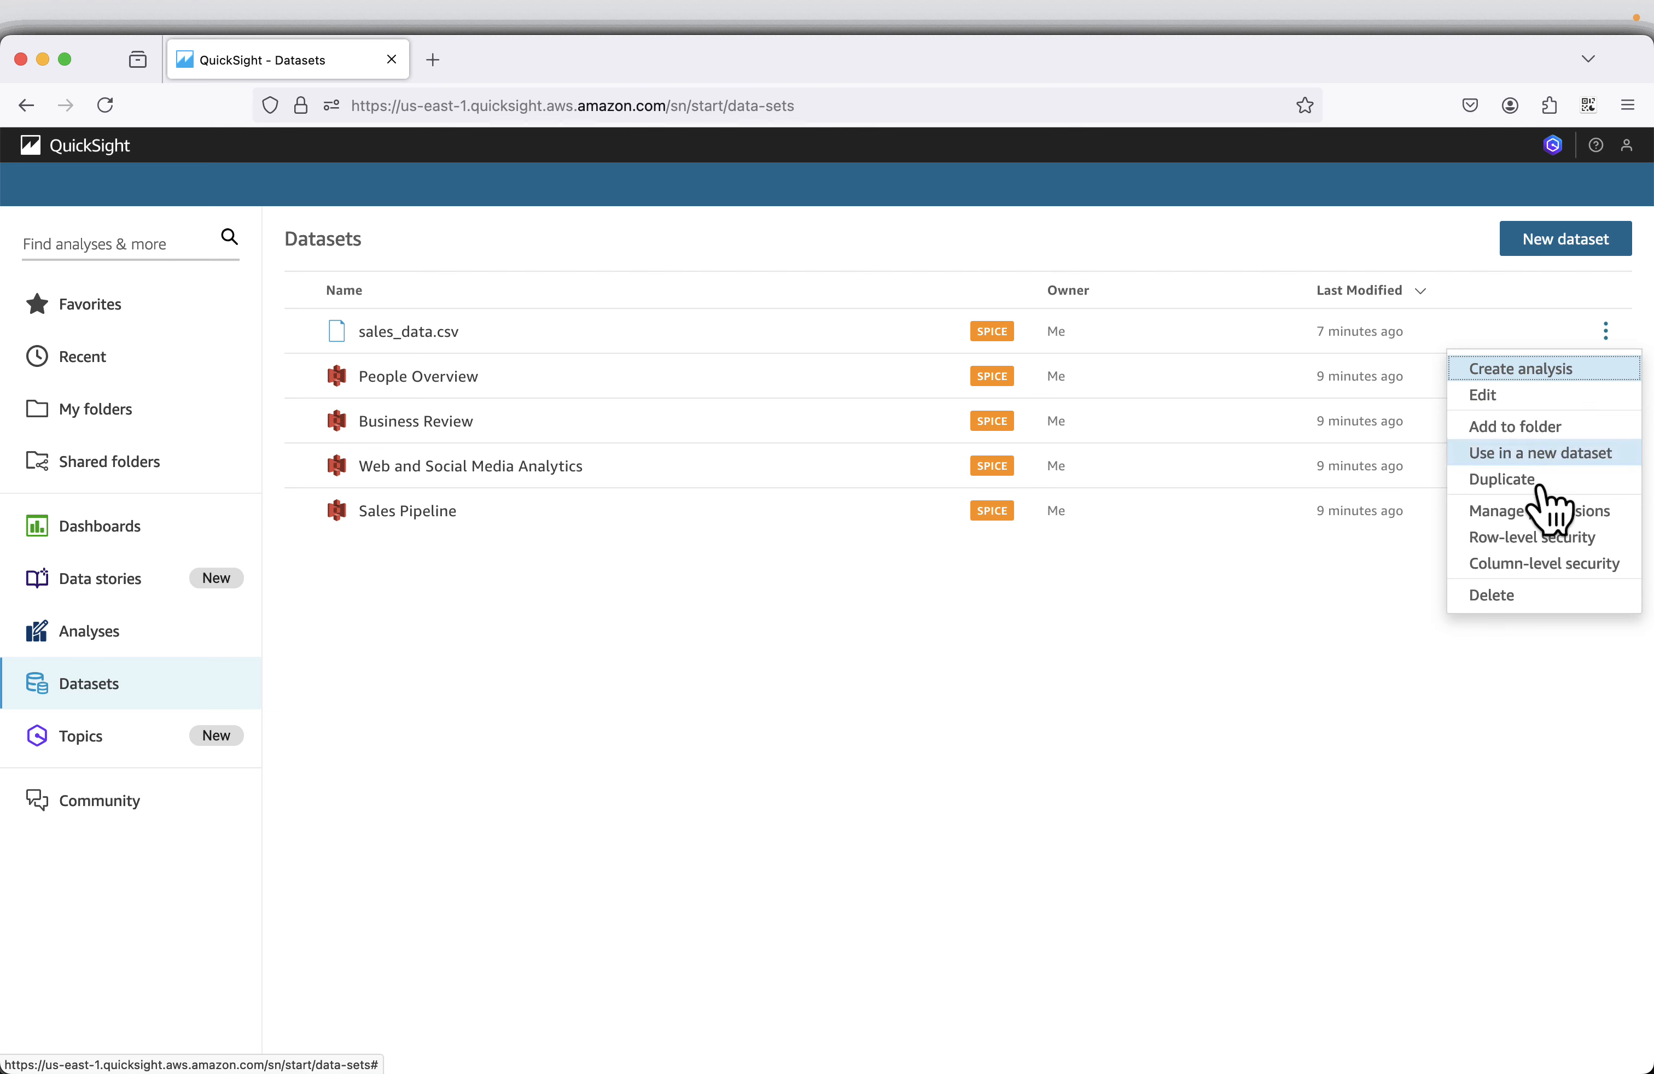
{"action": "left_click", "coordinate": [1515, 598]}
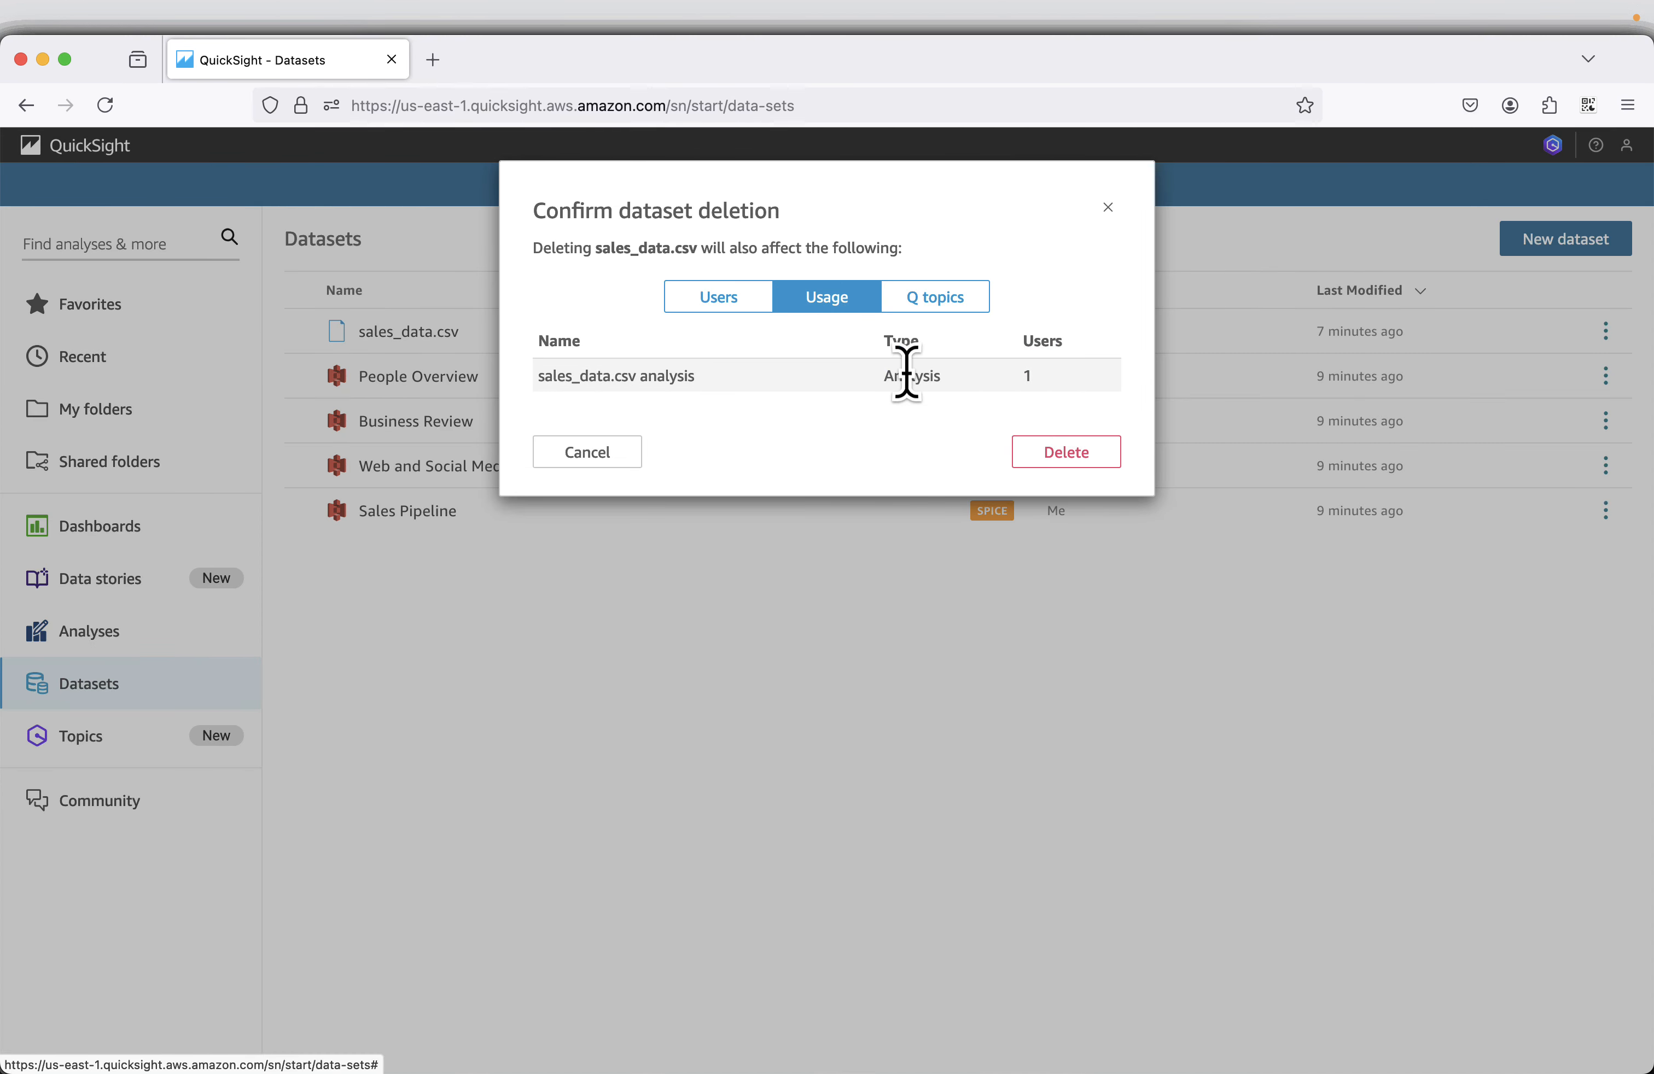
{"action": "left_click", "coordinate": [1050, 450]}
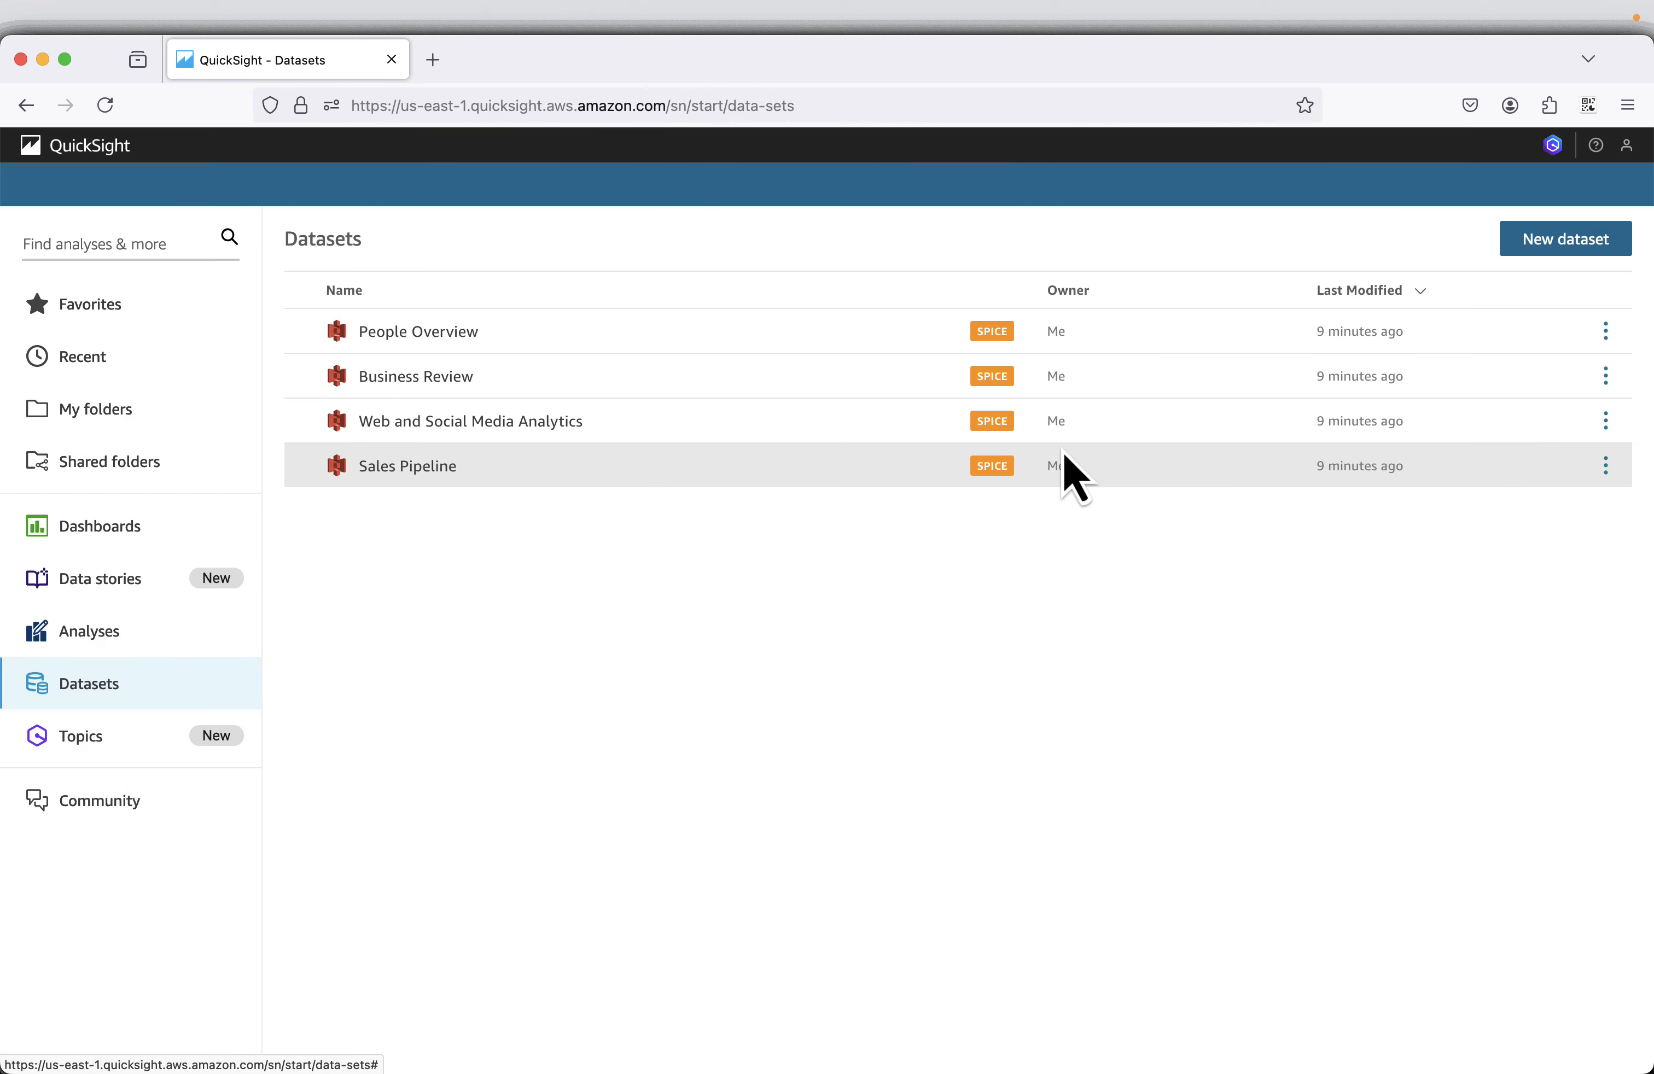
Switch to the presentation in the other browser window and advance to the Start Unsubscribe slide.
{"action": "key", "text": "super+grave"}
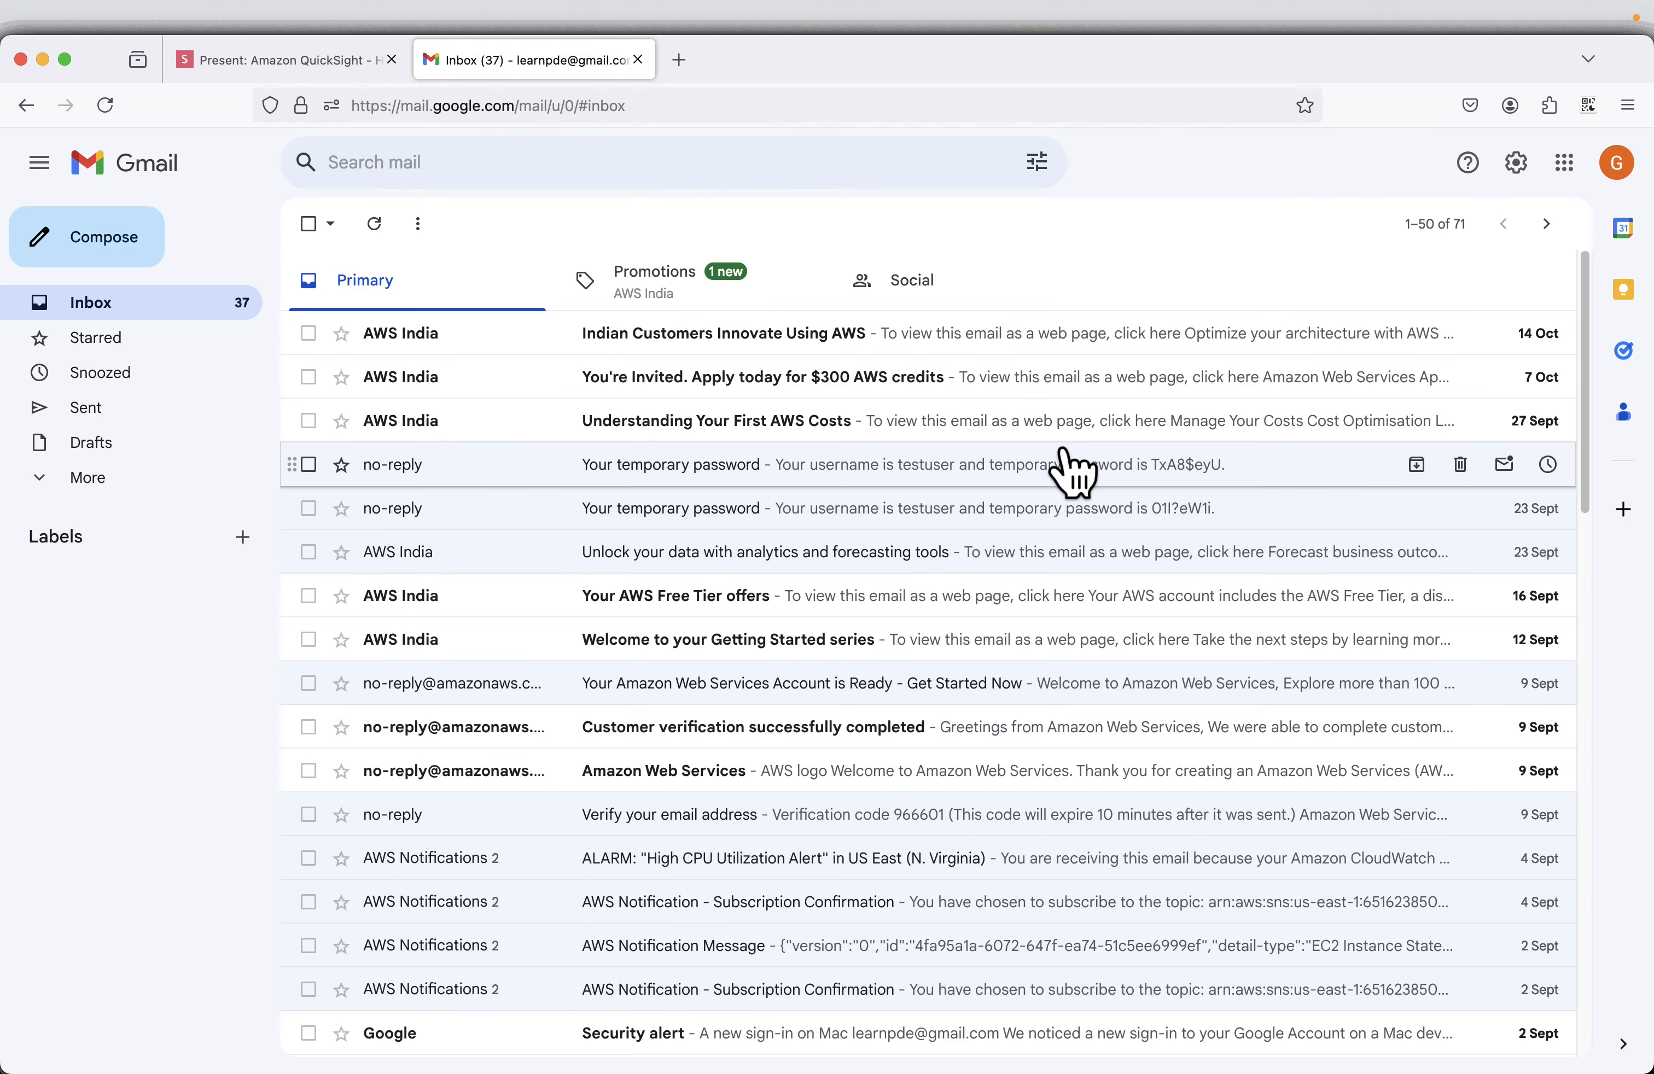
{"action": "left_click", "coordinate": [315, 70]}
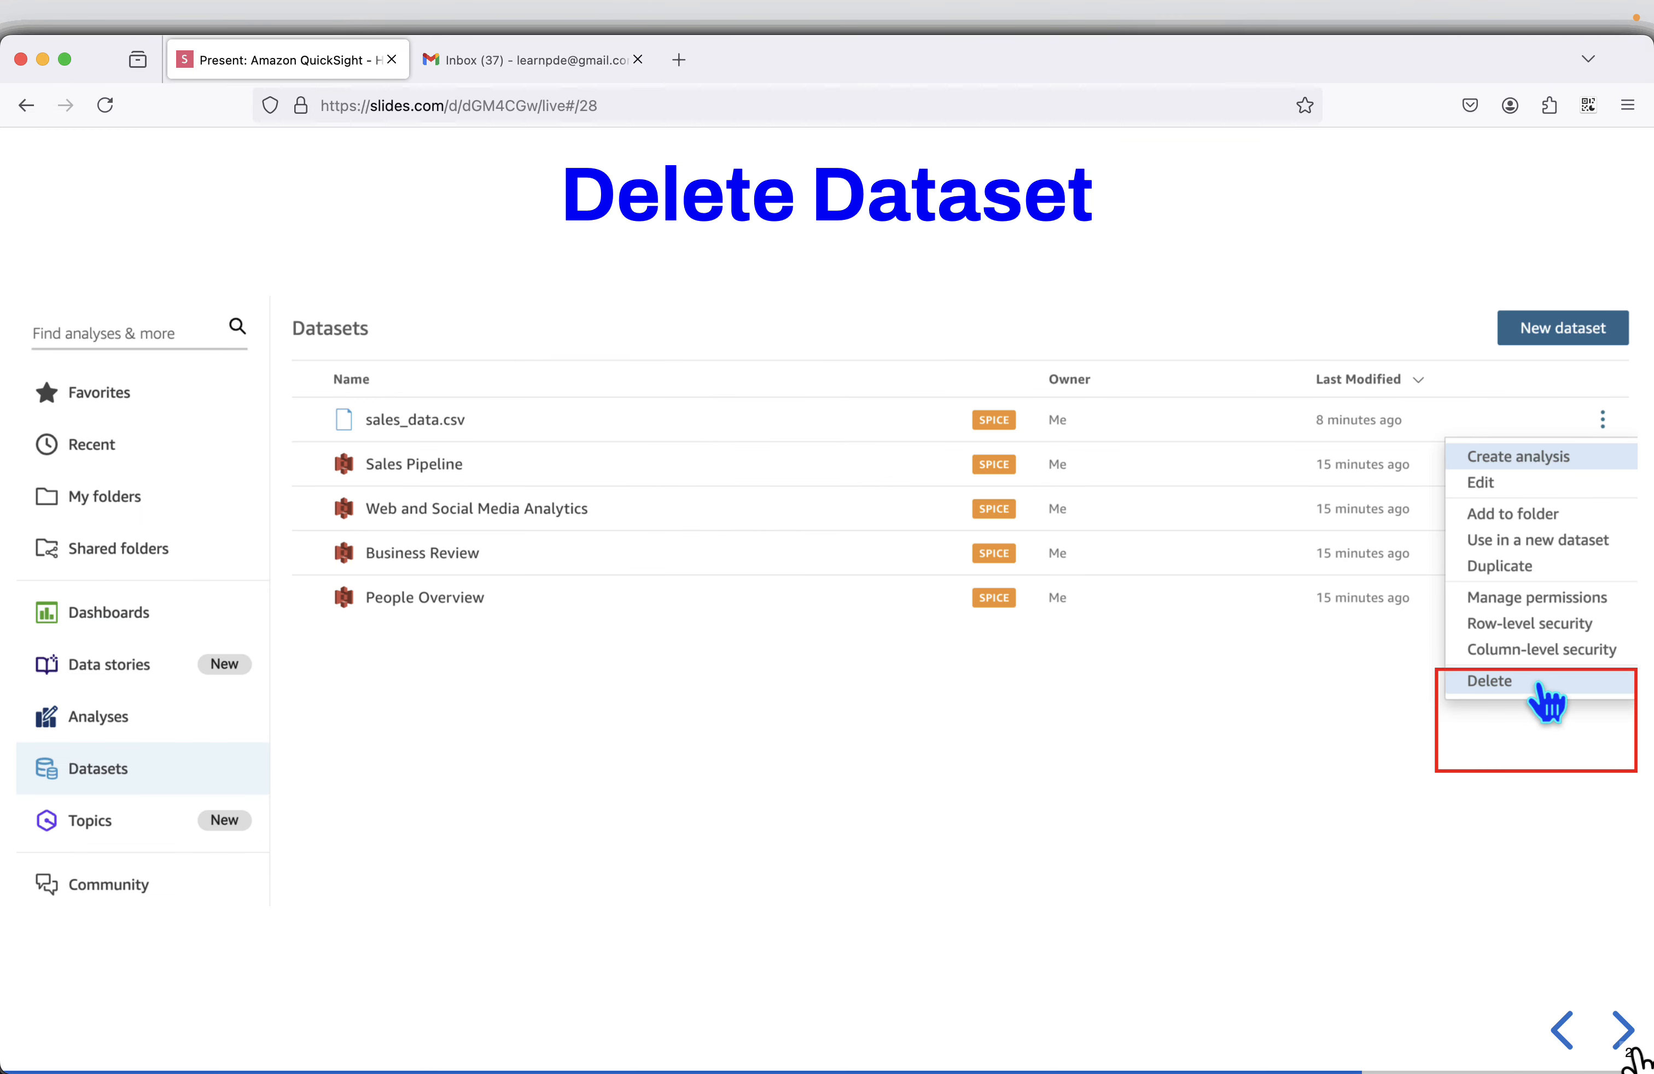
{"action": "left_click", "coordinate": [1619, 1035]}
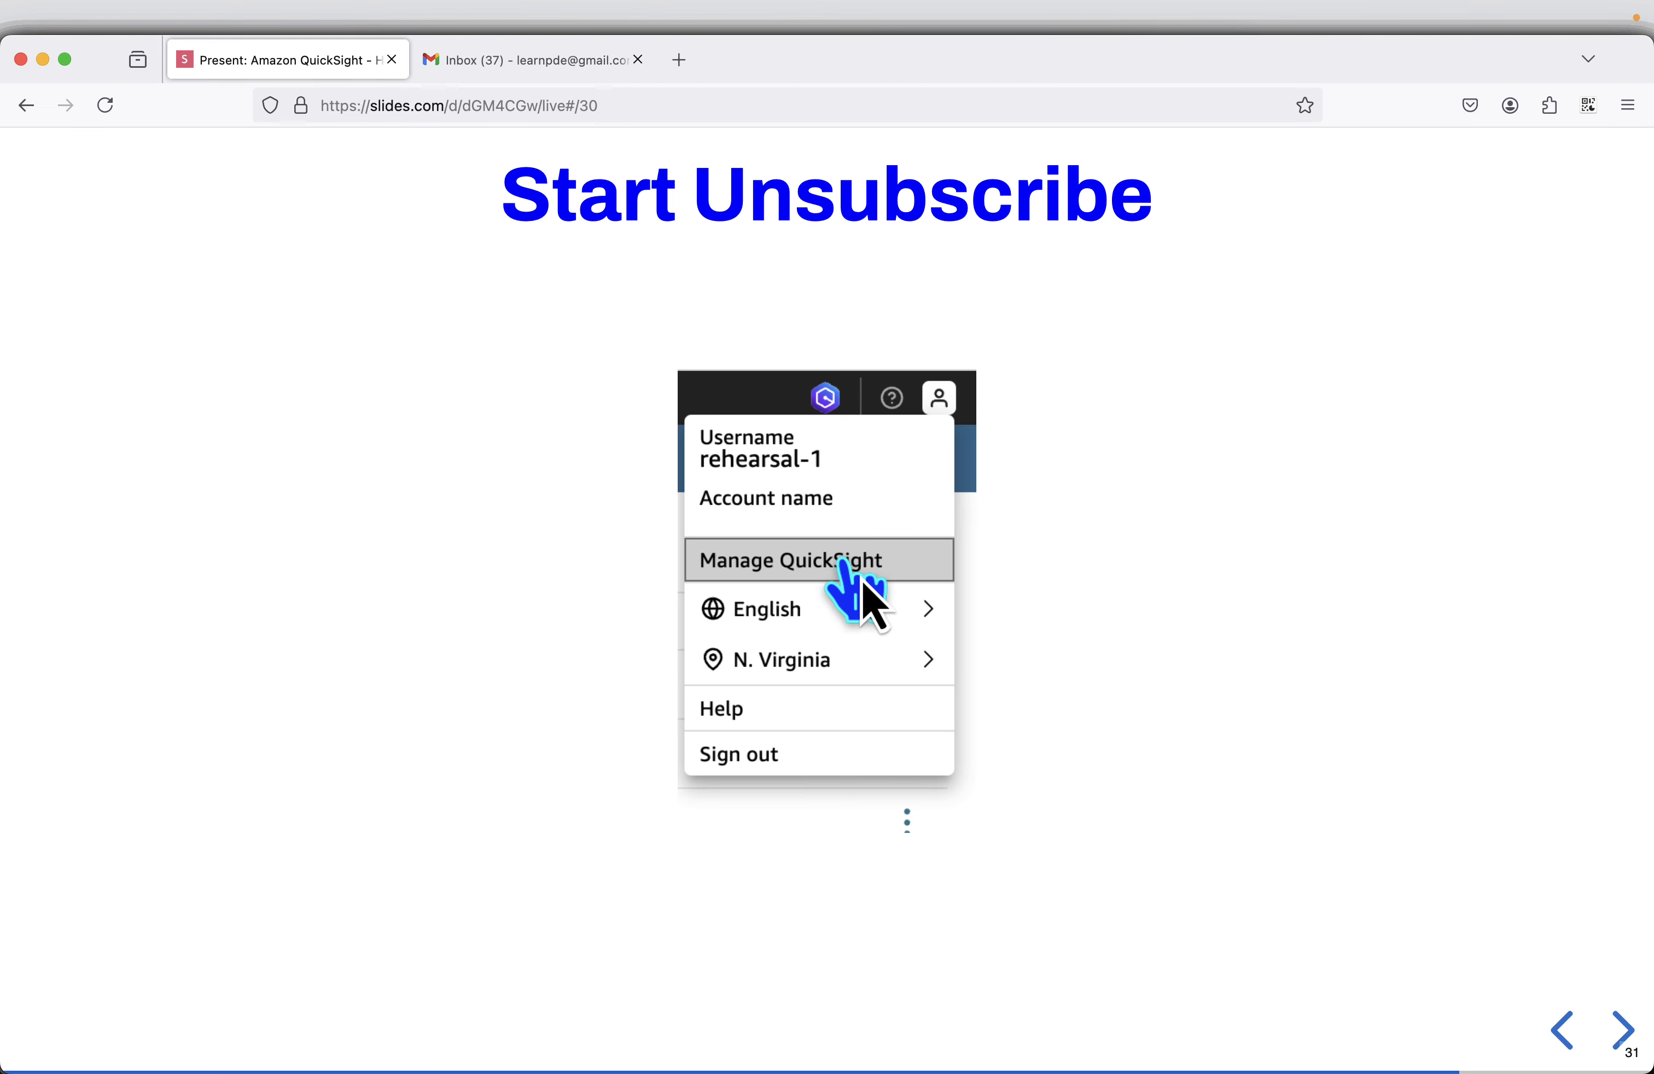
Advance the presentation to the Account settings slide, and open the account settings of the QuickSight administration in the other browser window.
{"action": "left_click", "coordinate": [1619, 1032]}
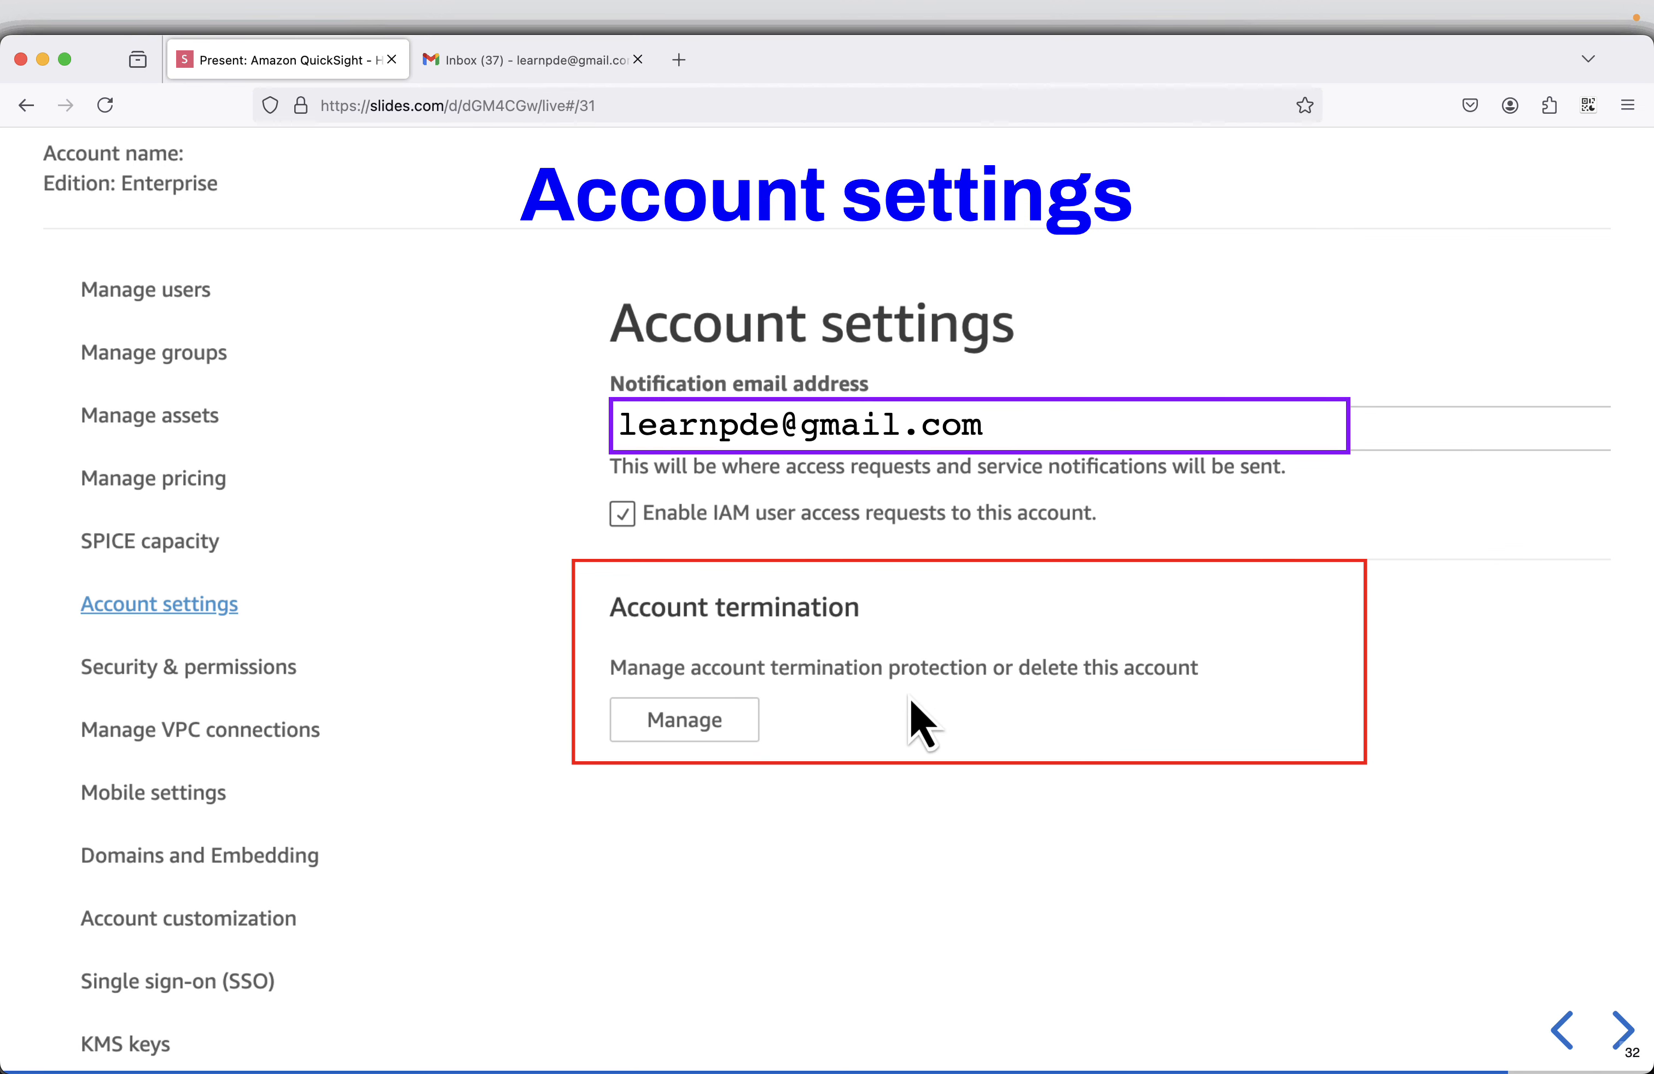
{"action": "key", "text": "super+grave"}
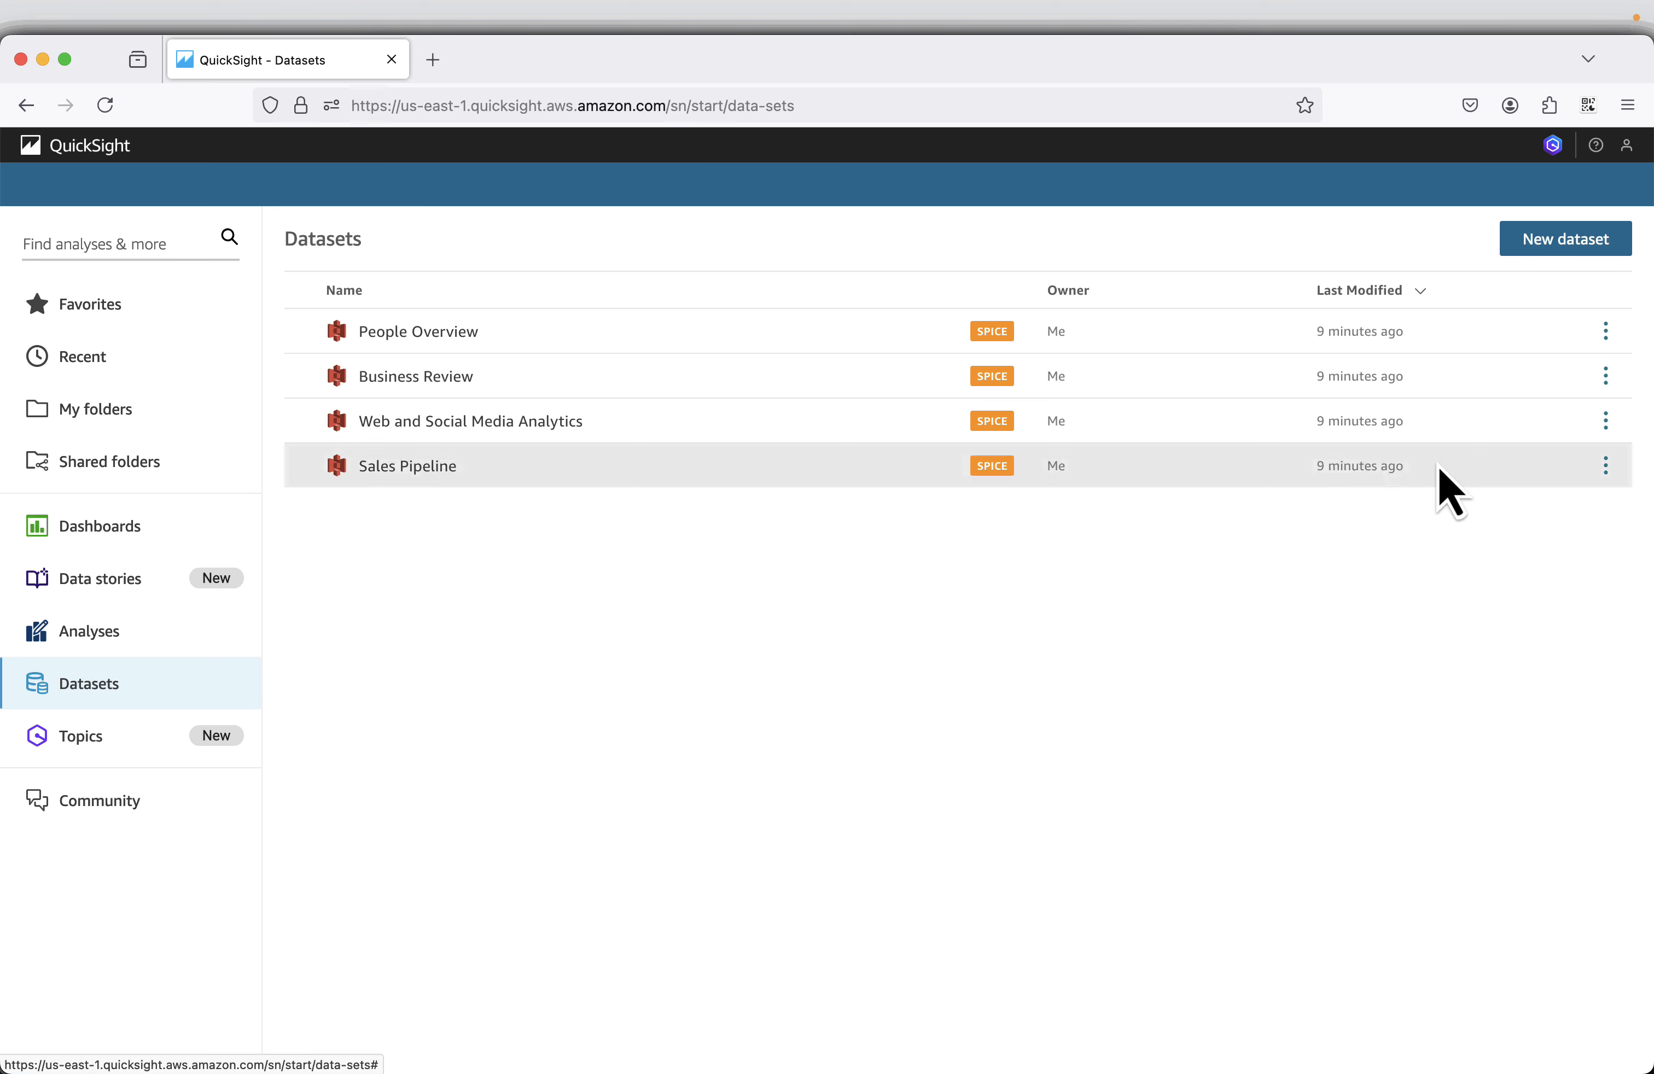
{"action": "left_click", "coordinate": [1625, 148]}
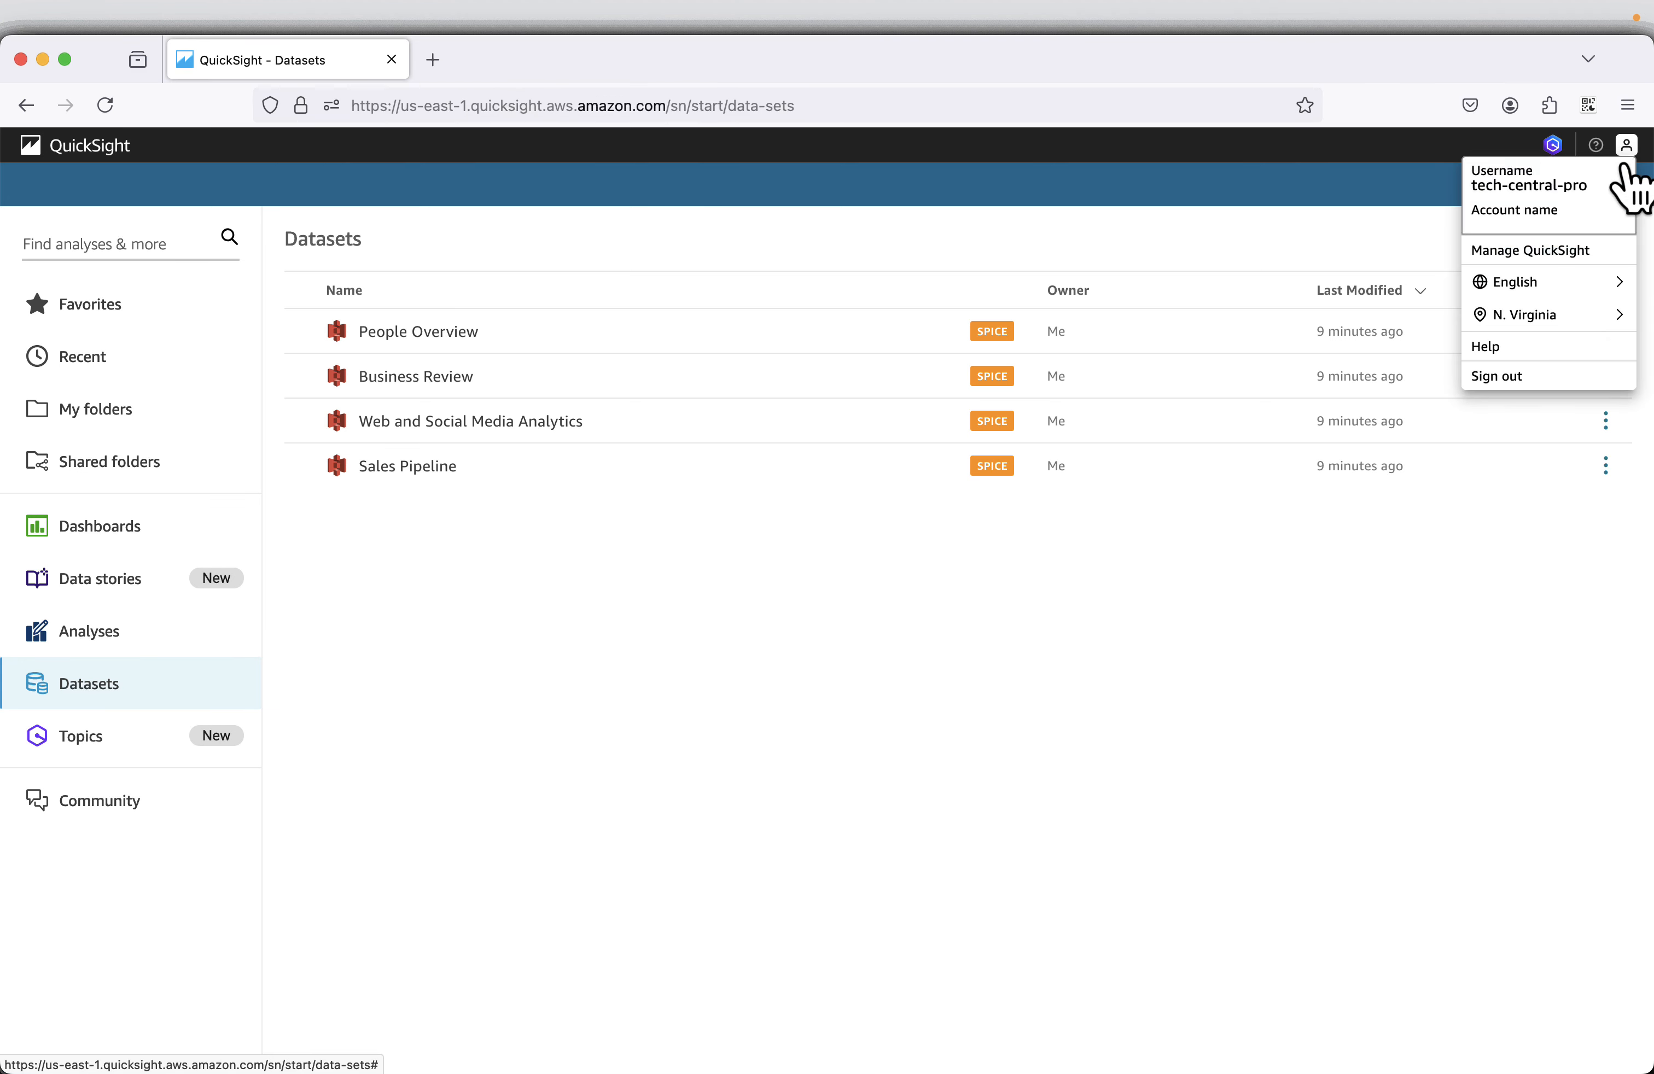
{"action": "left_click", "coordinate": [1583, 253]}
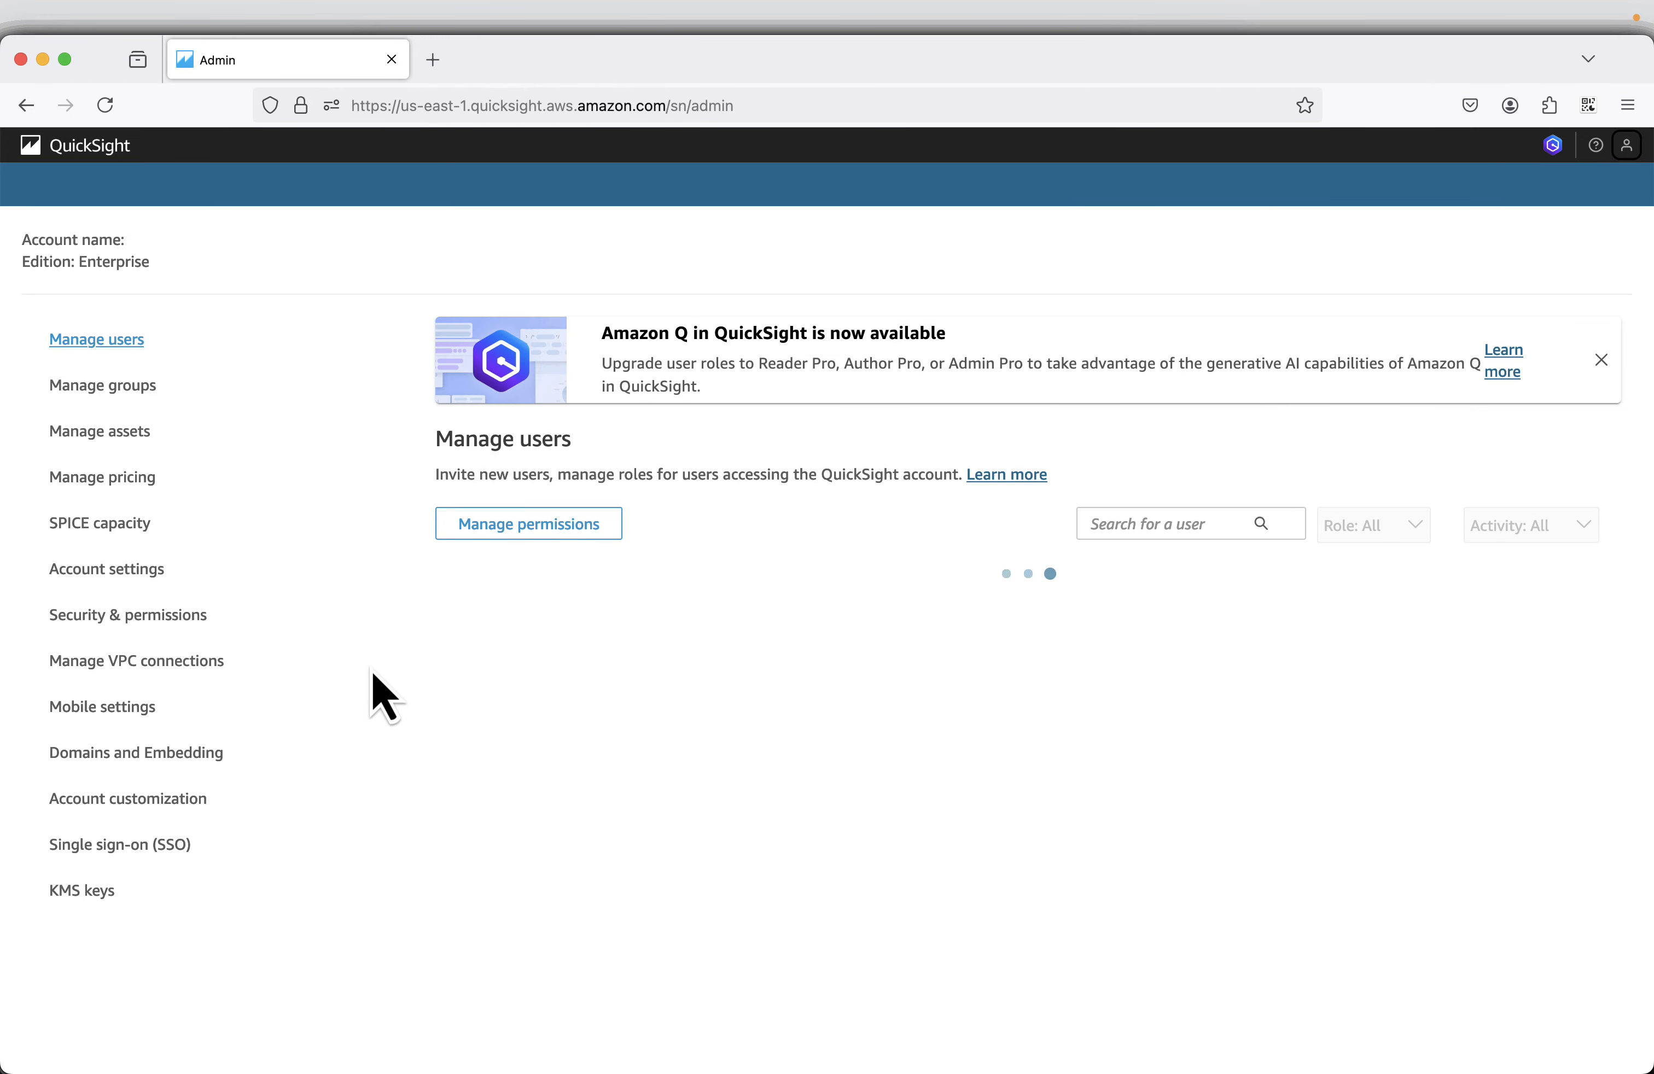
{"action": "left_click", "coordinate": [104, 573]}
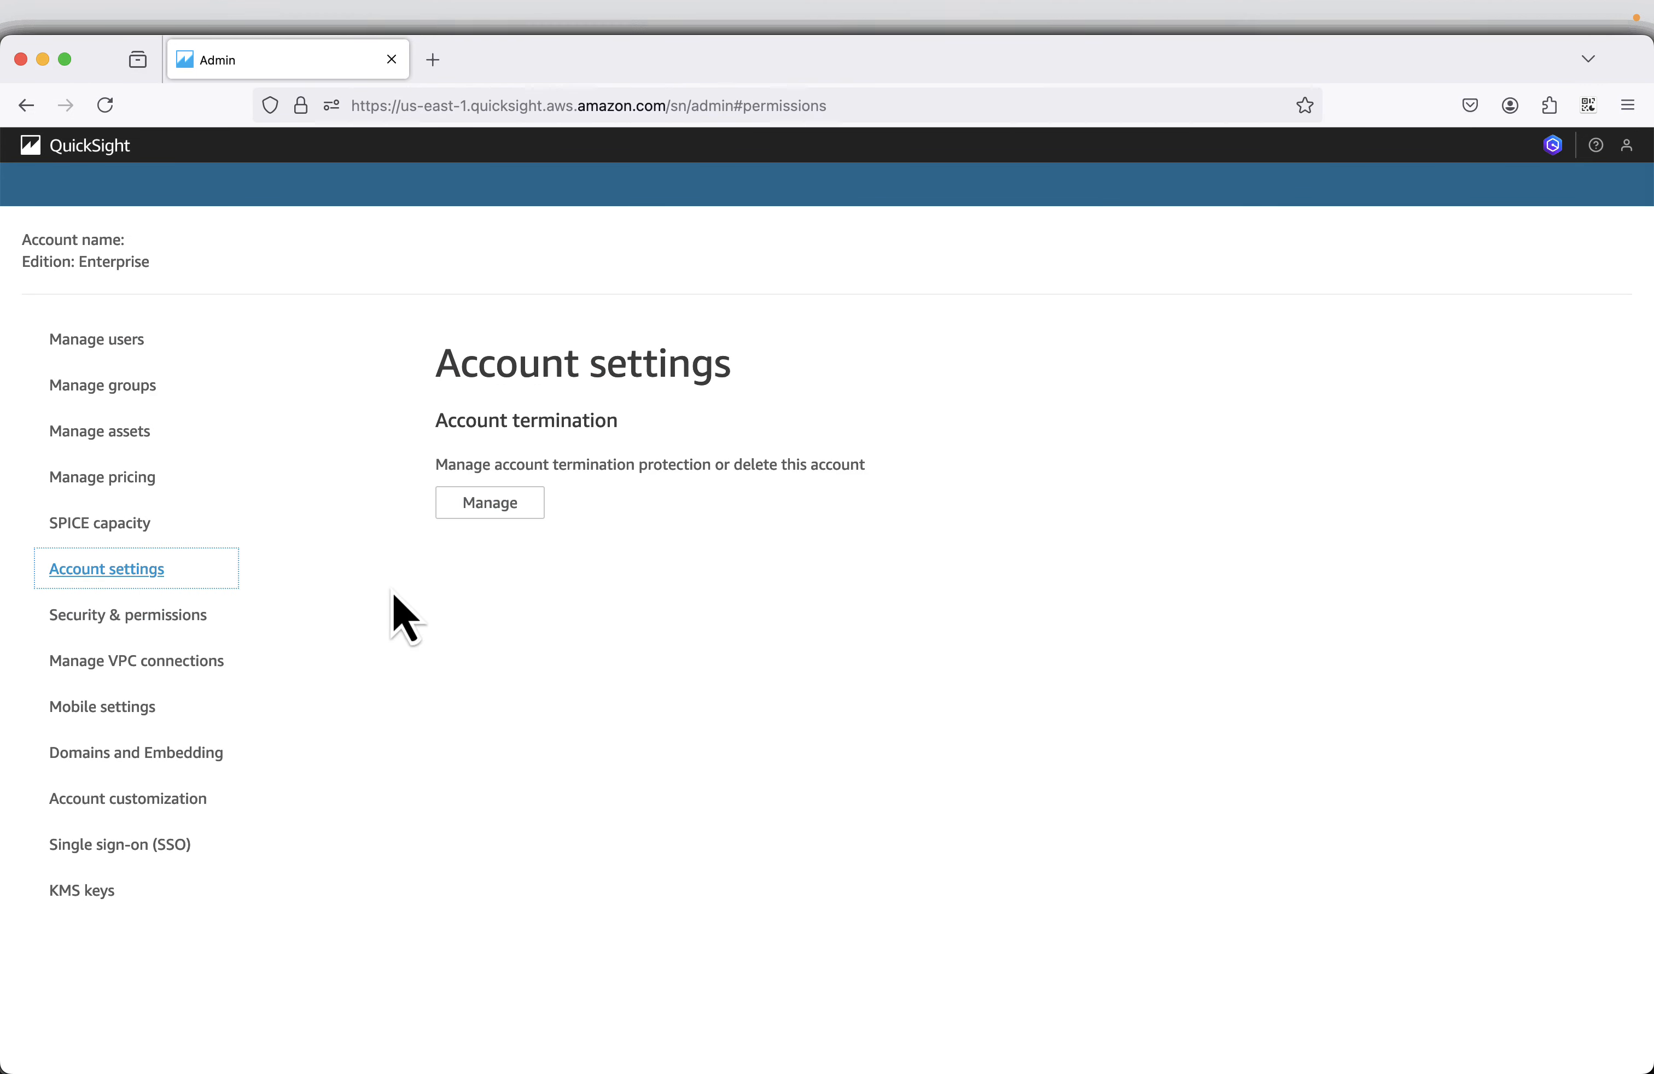
In the account termination management, turn off account termination protection and enter "confirm" as the account deletion confirmation.
{"action": "left_click", "coordinate": [481, 506]}
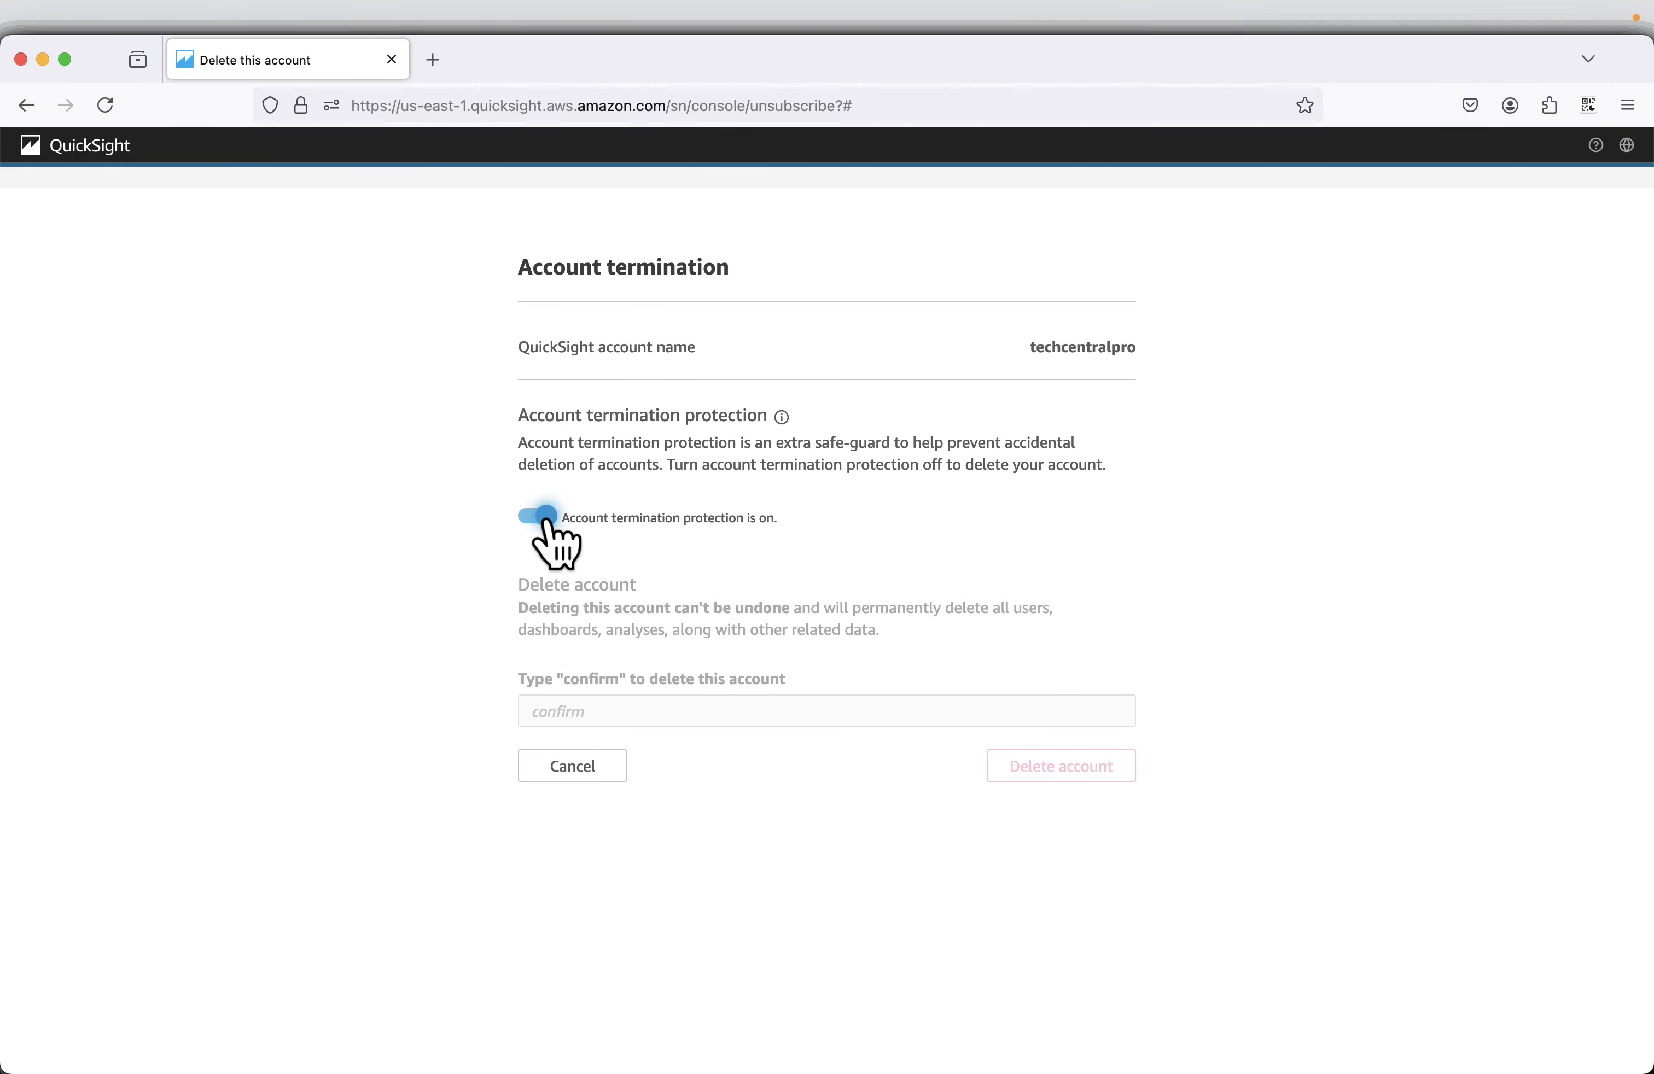
{"action": "left_click", "coordinate": [543, 517]}
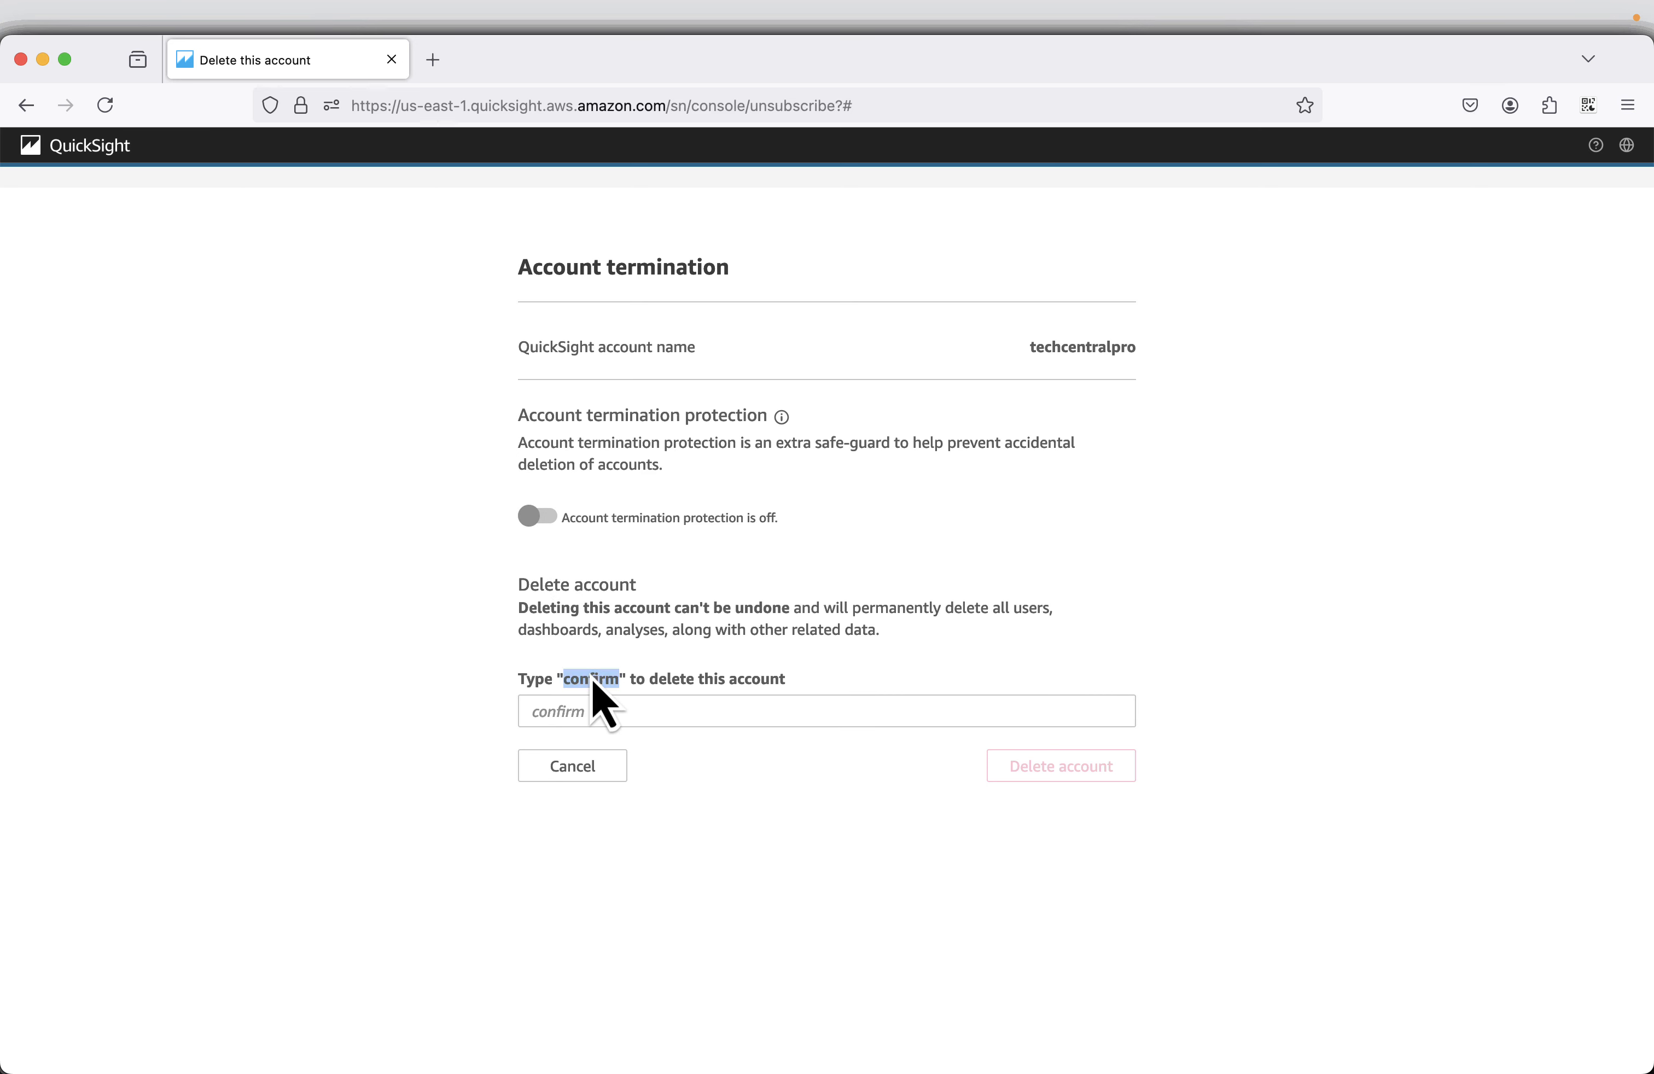
{"action": "left_click", "coordinate": [592, 705]}
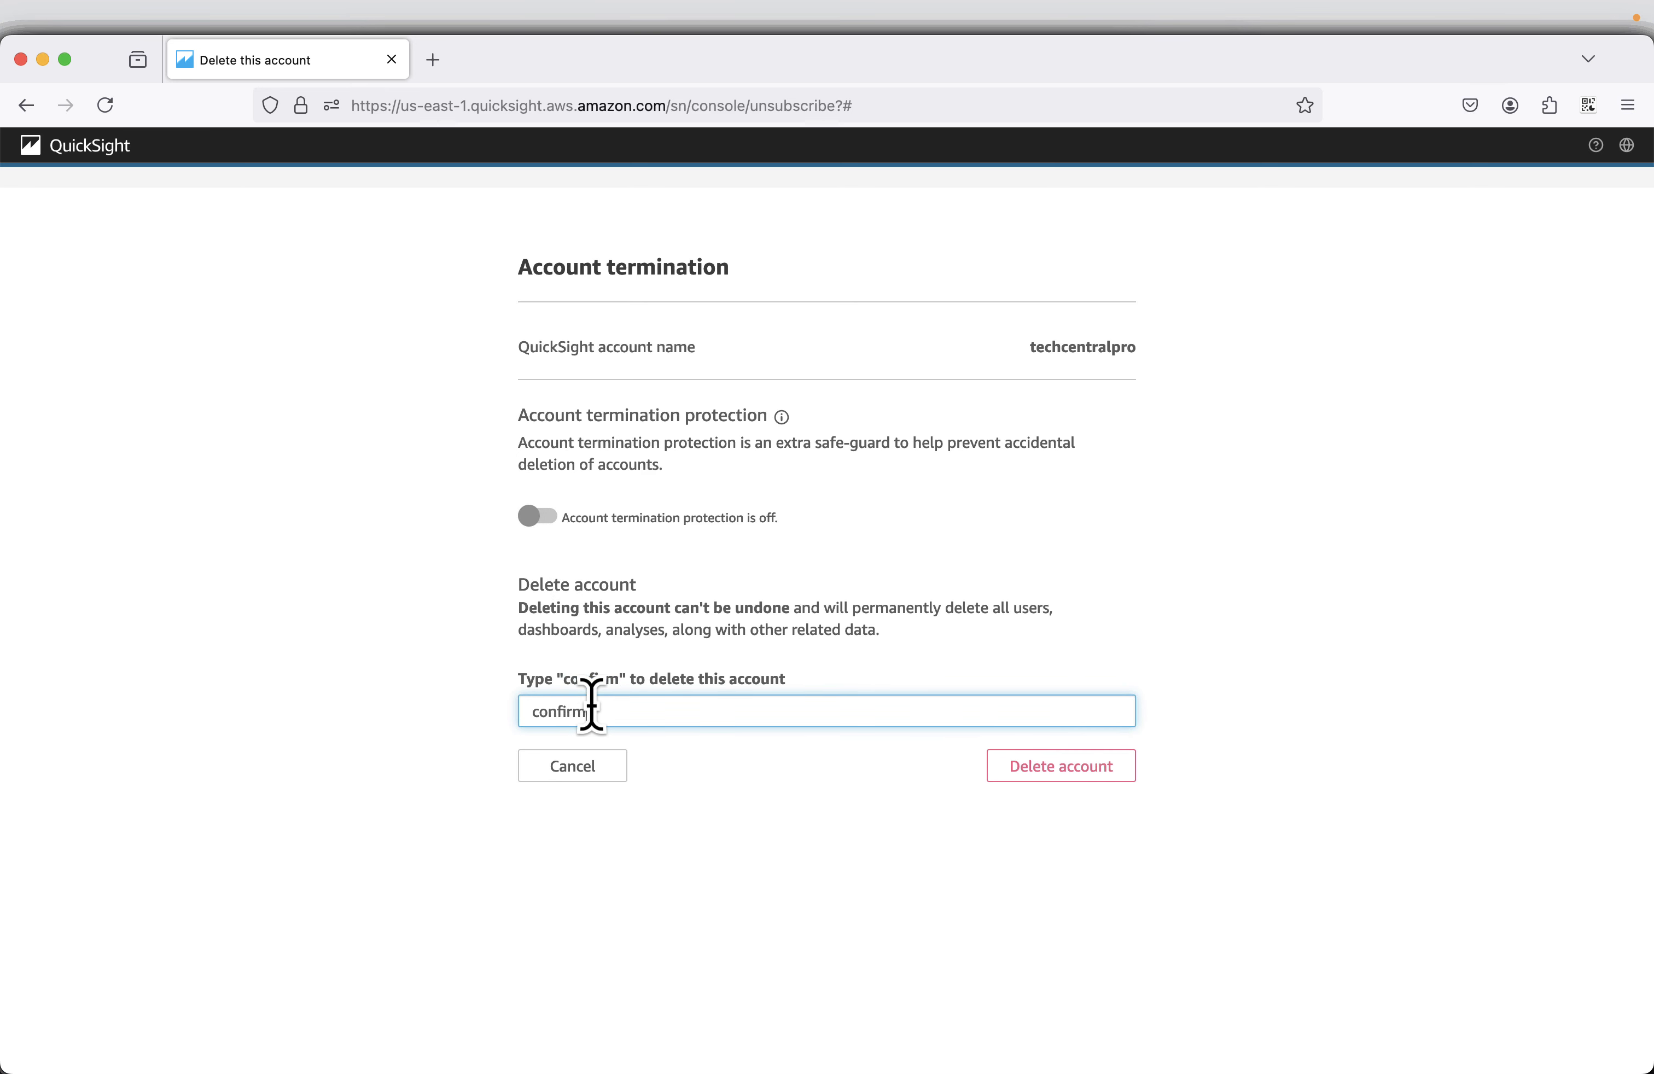